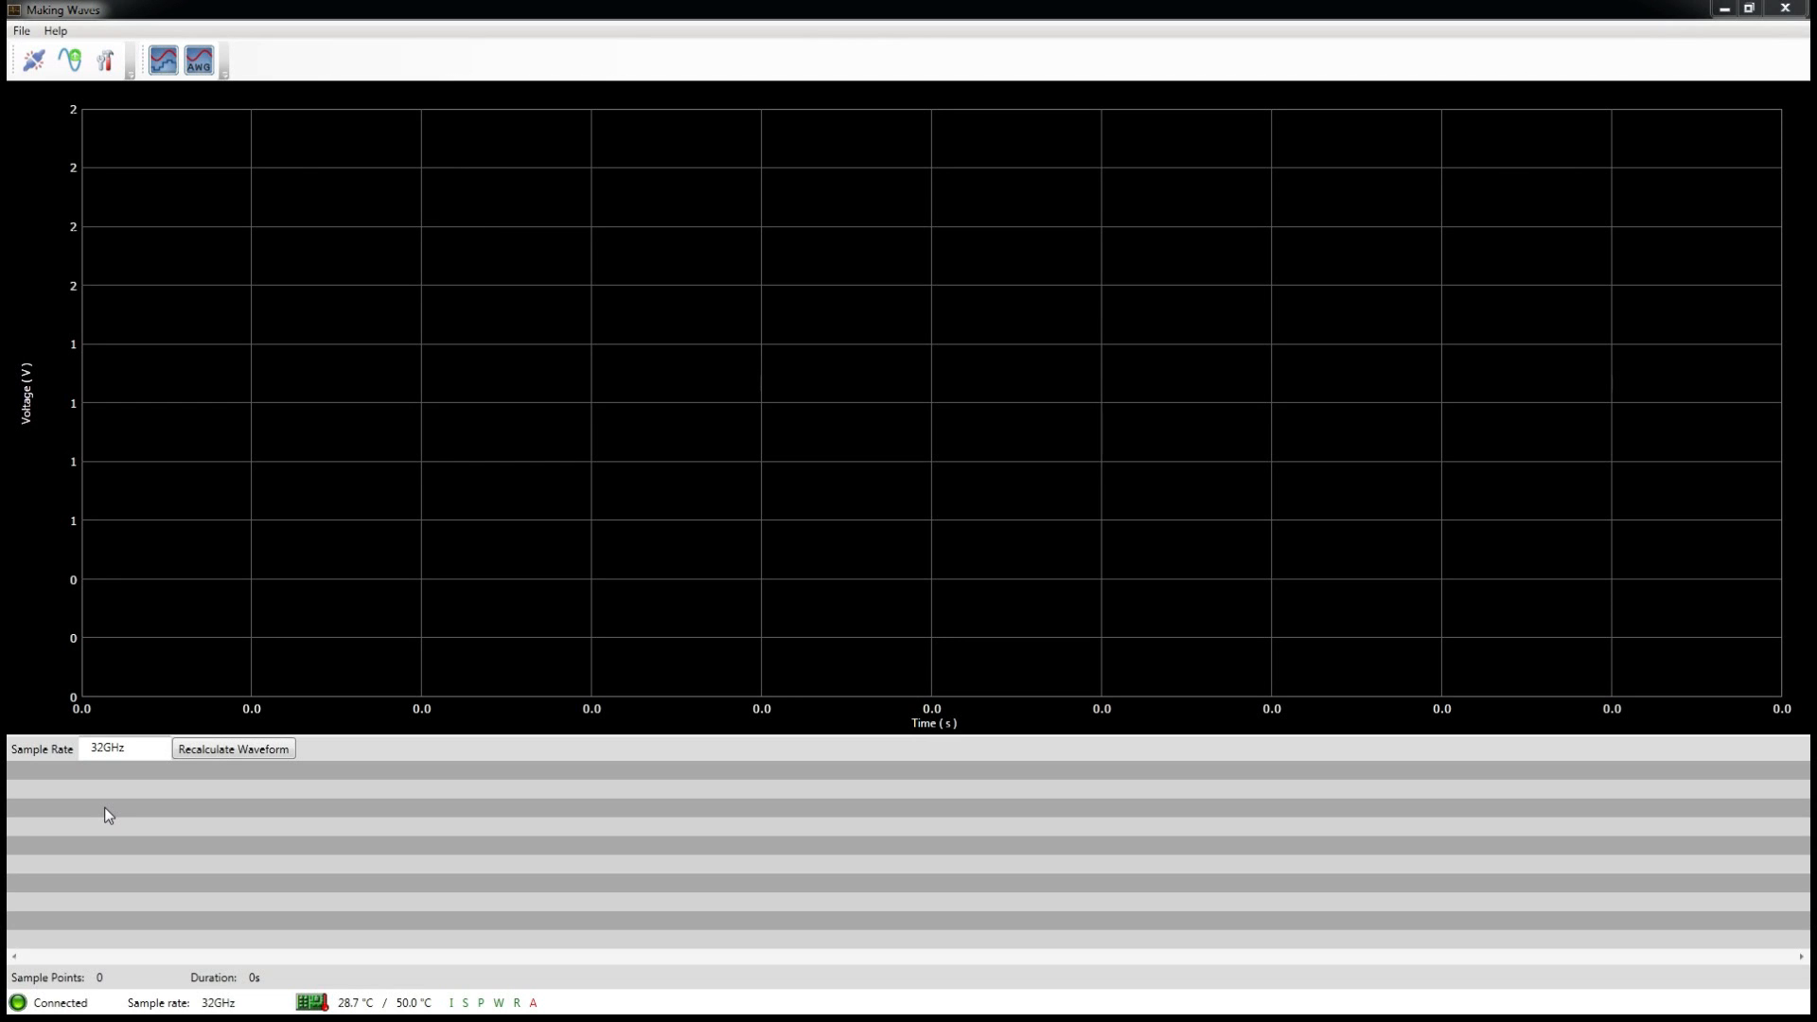
Step: Add a PRBS sequence to the empty waveform timeline and set its pattern to PRBS9
{"action": "right_click", "coordinate": [105, 810]}
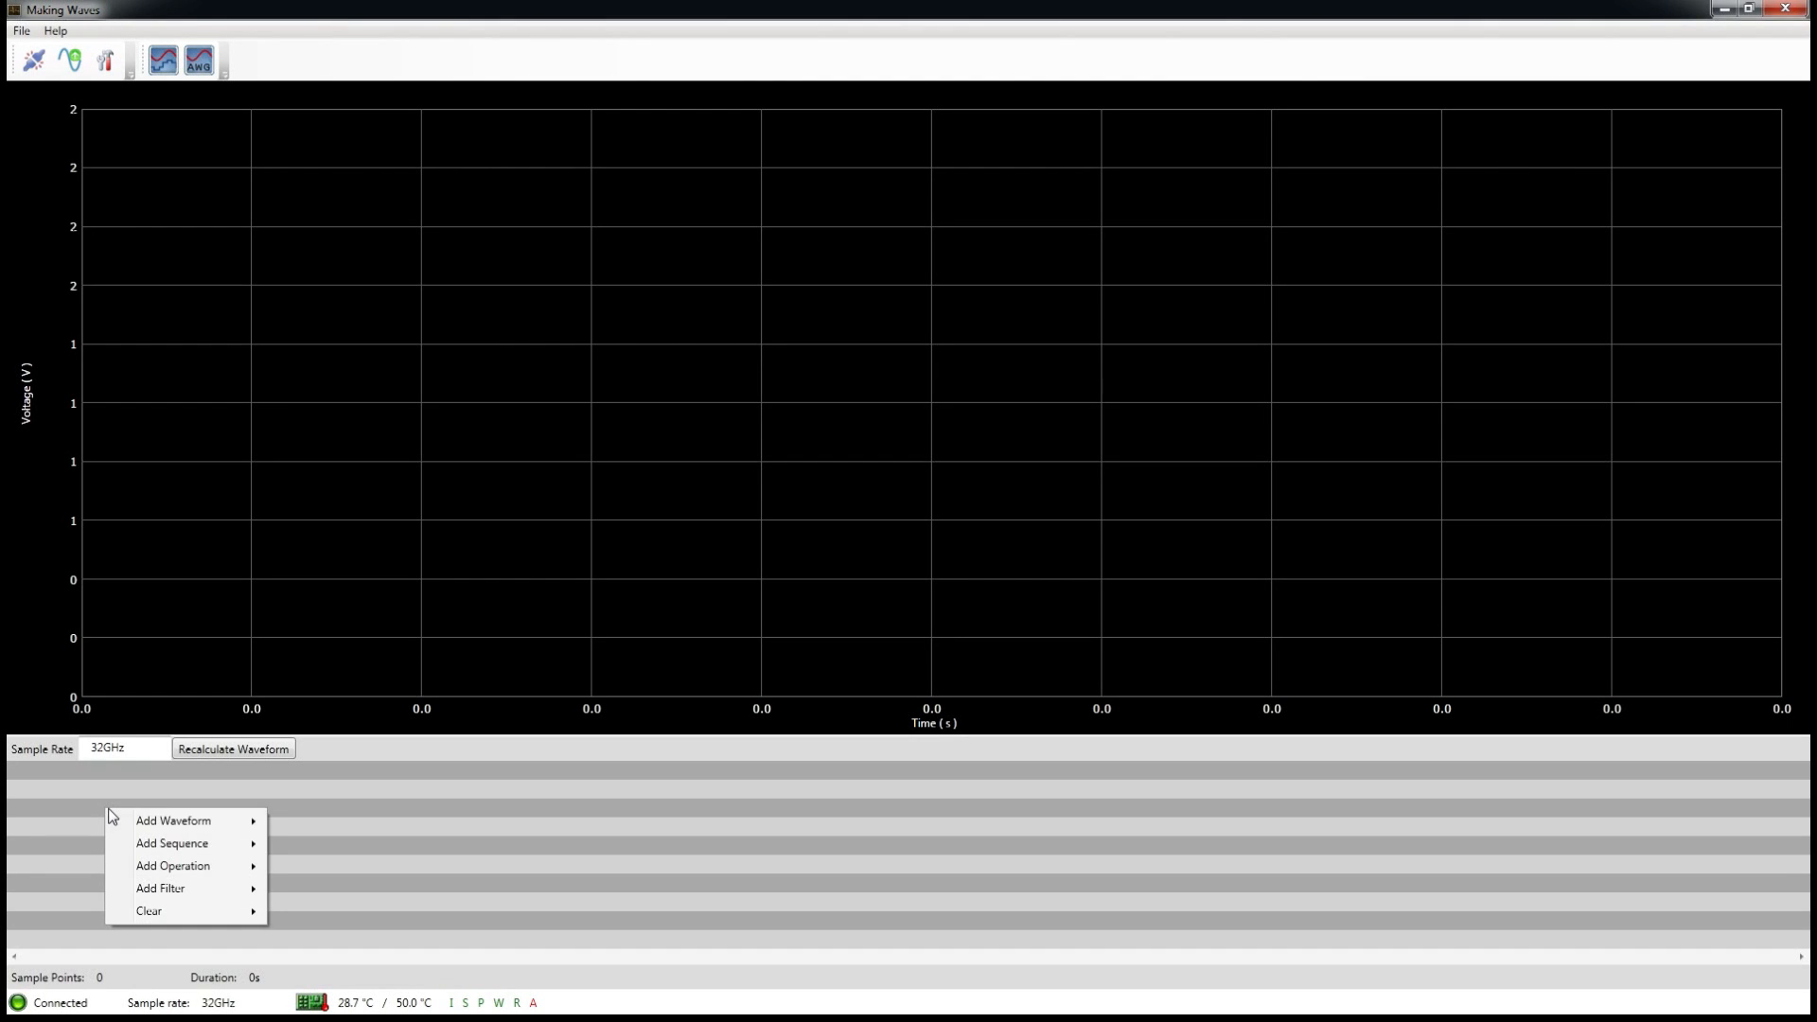
{"action": "mouse_move", "coordinate": [152, 824]}
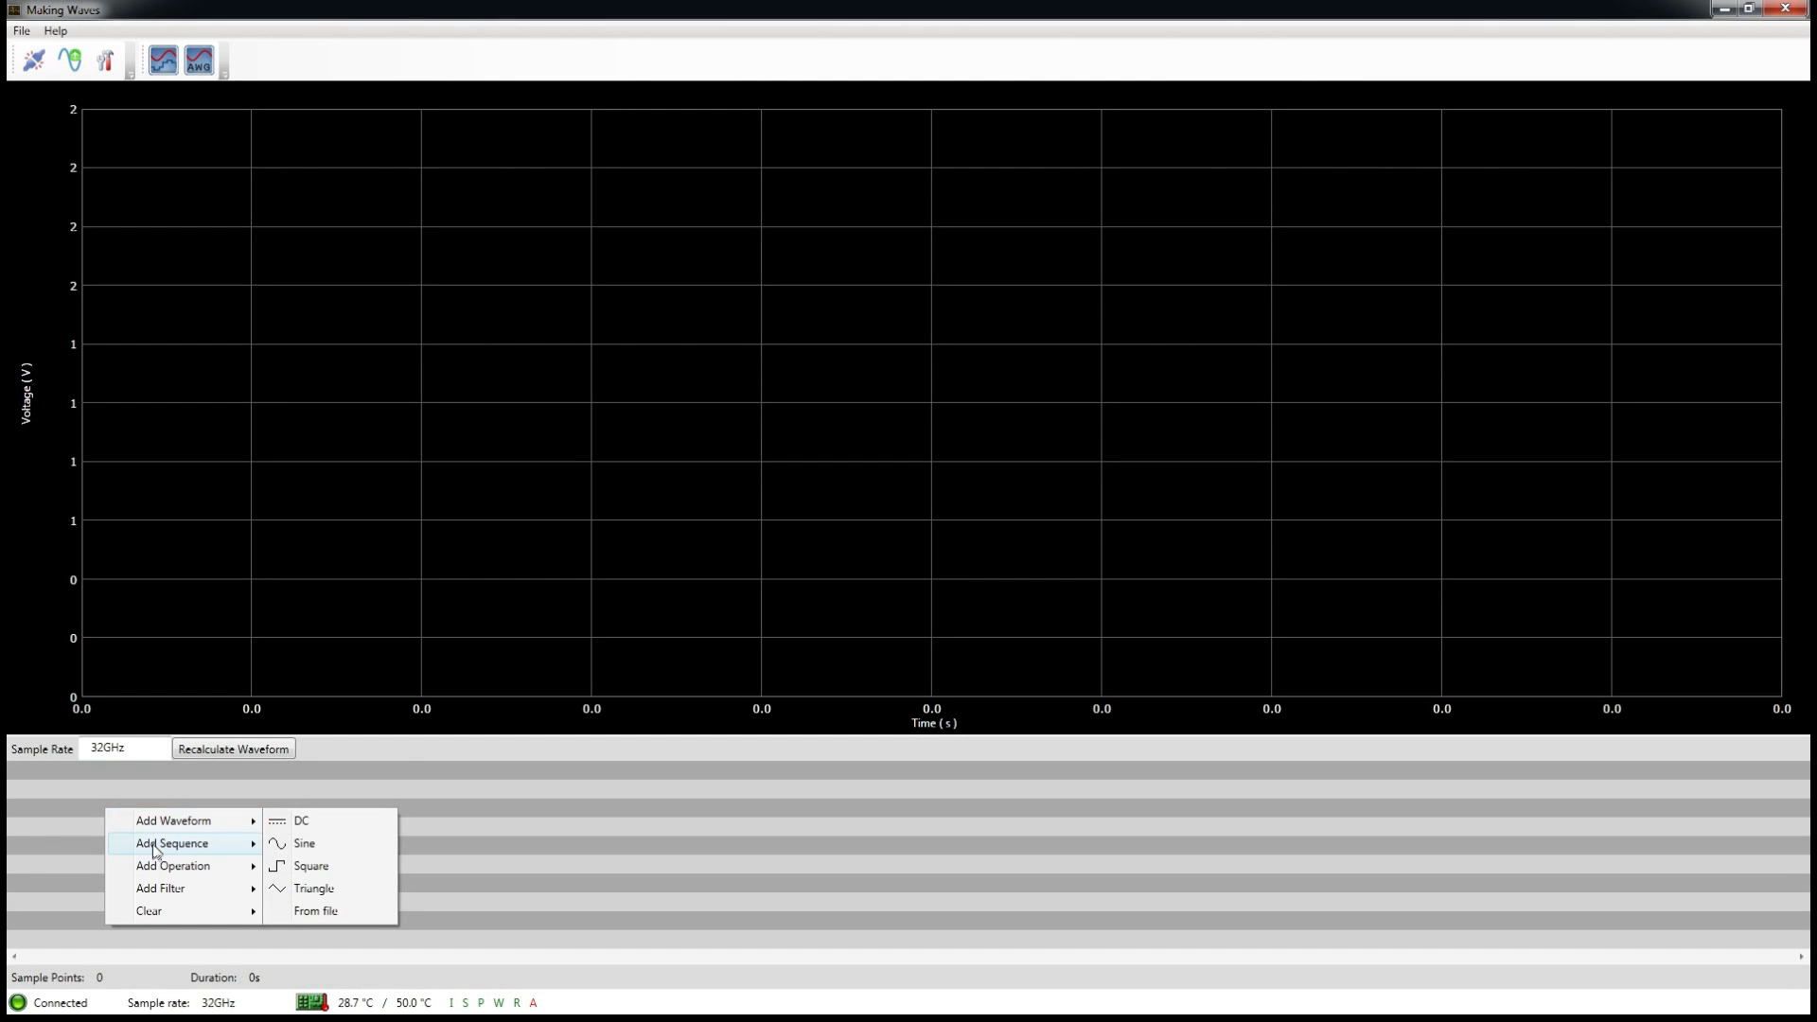
{"action": "mouse_move", "coordinate": [159, 866]}
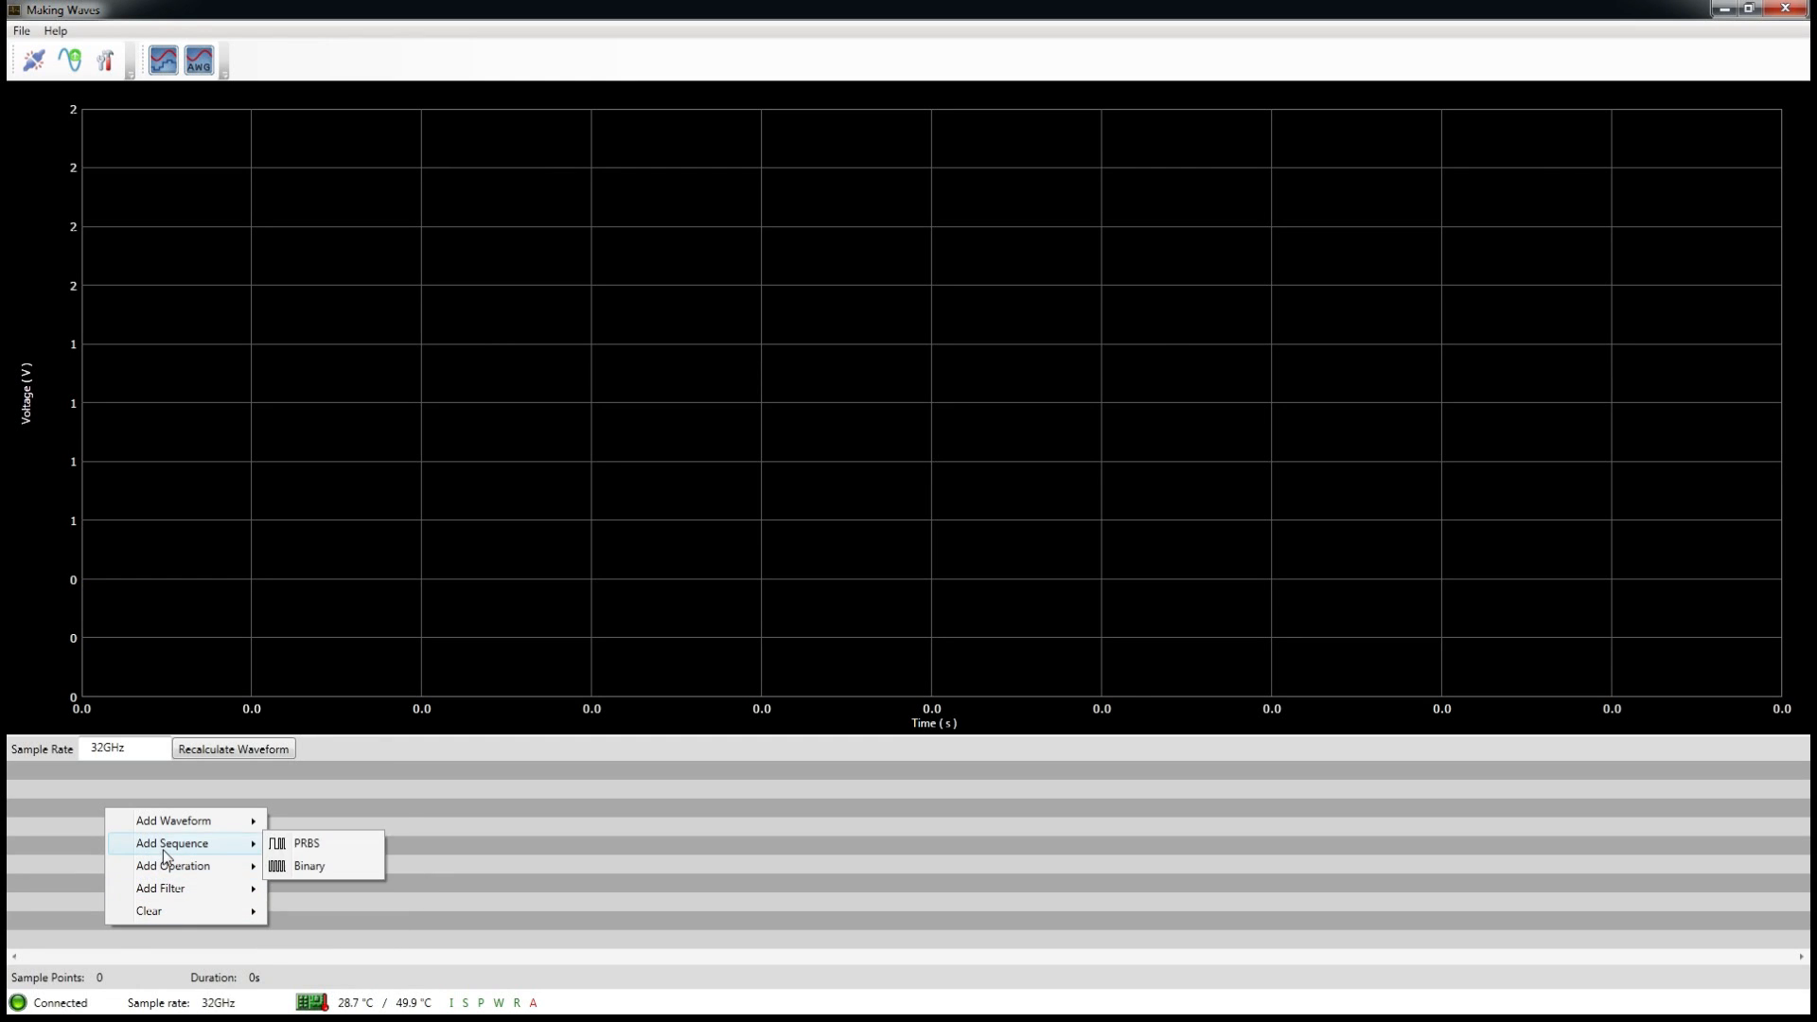
{"action": "left_click", "coordinate": [295, 844]}
{"action": "left_click_drag", "start_coordinate": [355, 41], "coordinate": [1190, 358]}
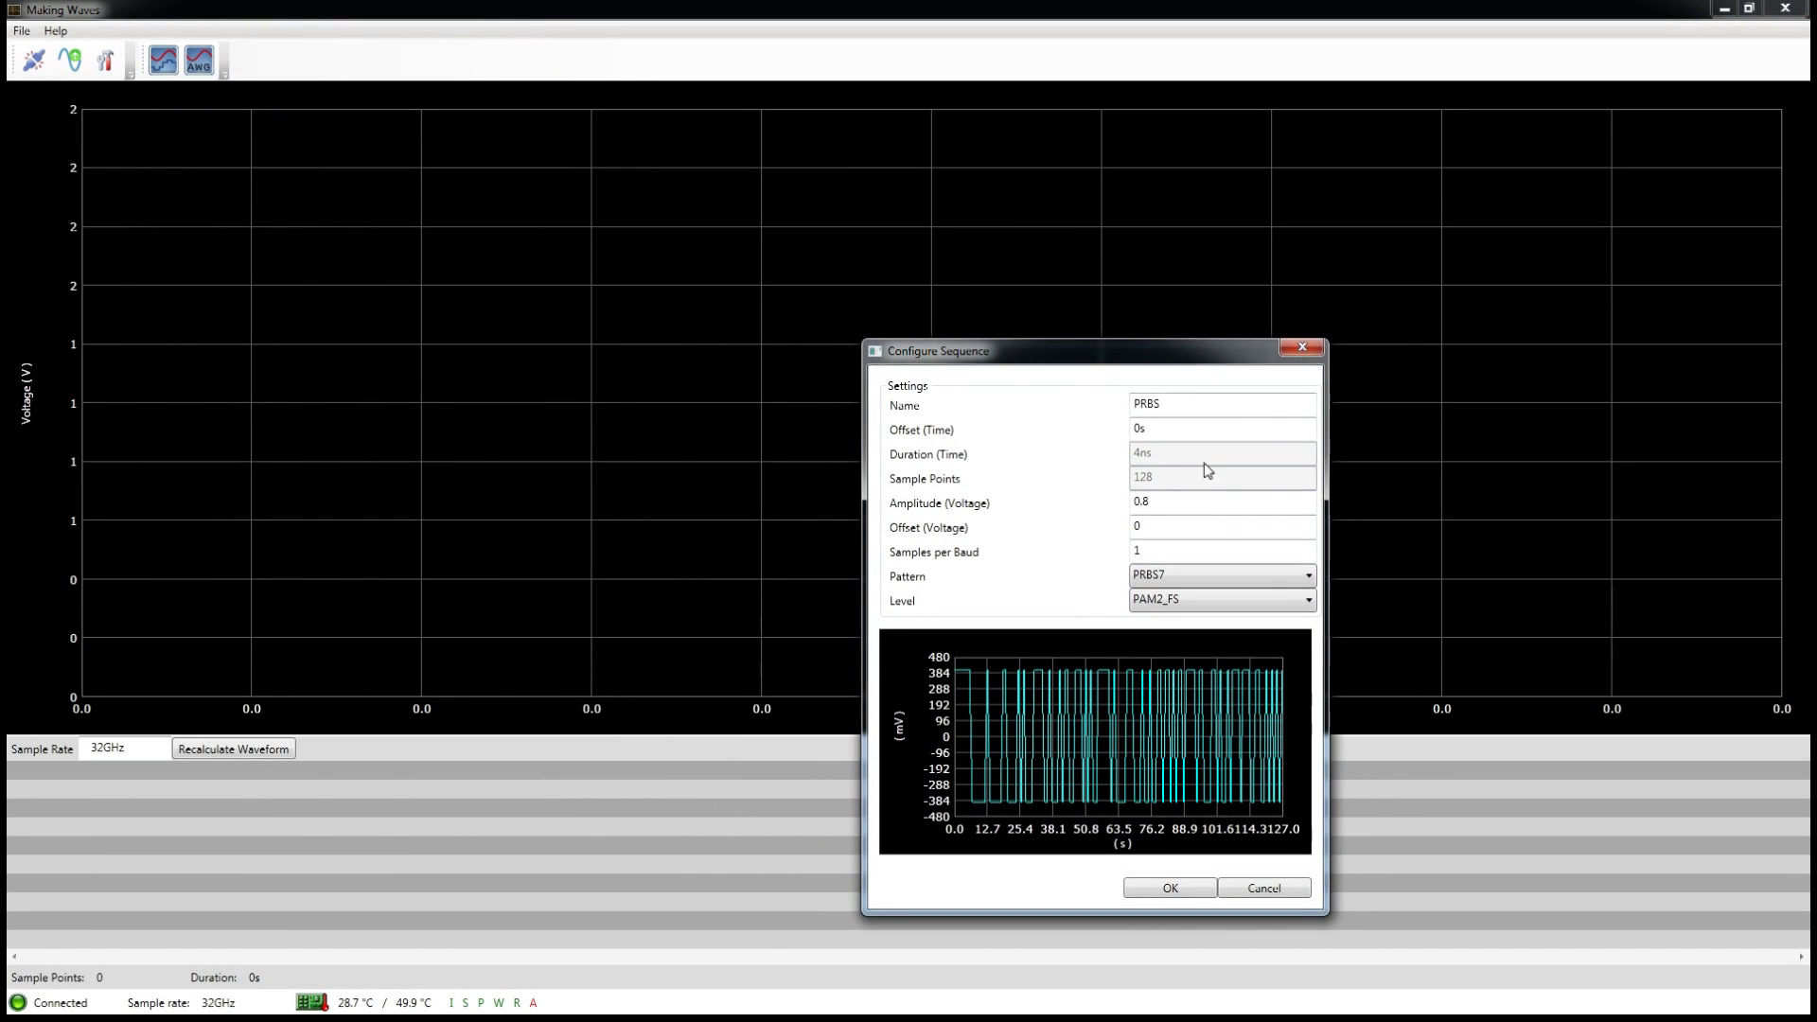
{"action": "left_click", "coordinate": [1175, 574]}
{"action": "left_click", "coordinate": [1189, 609]}
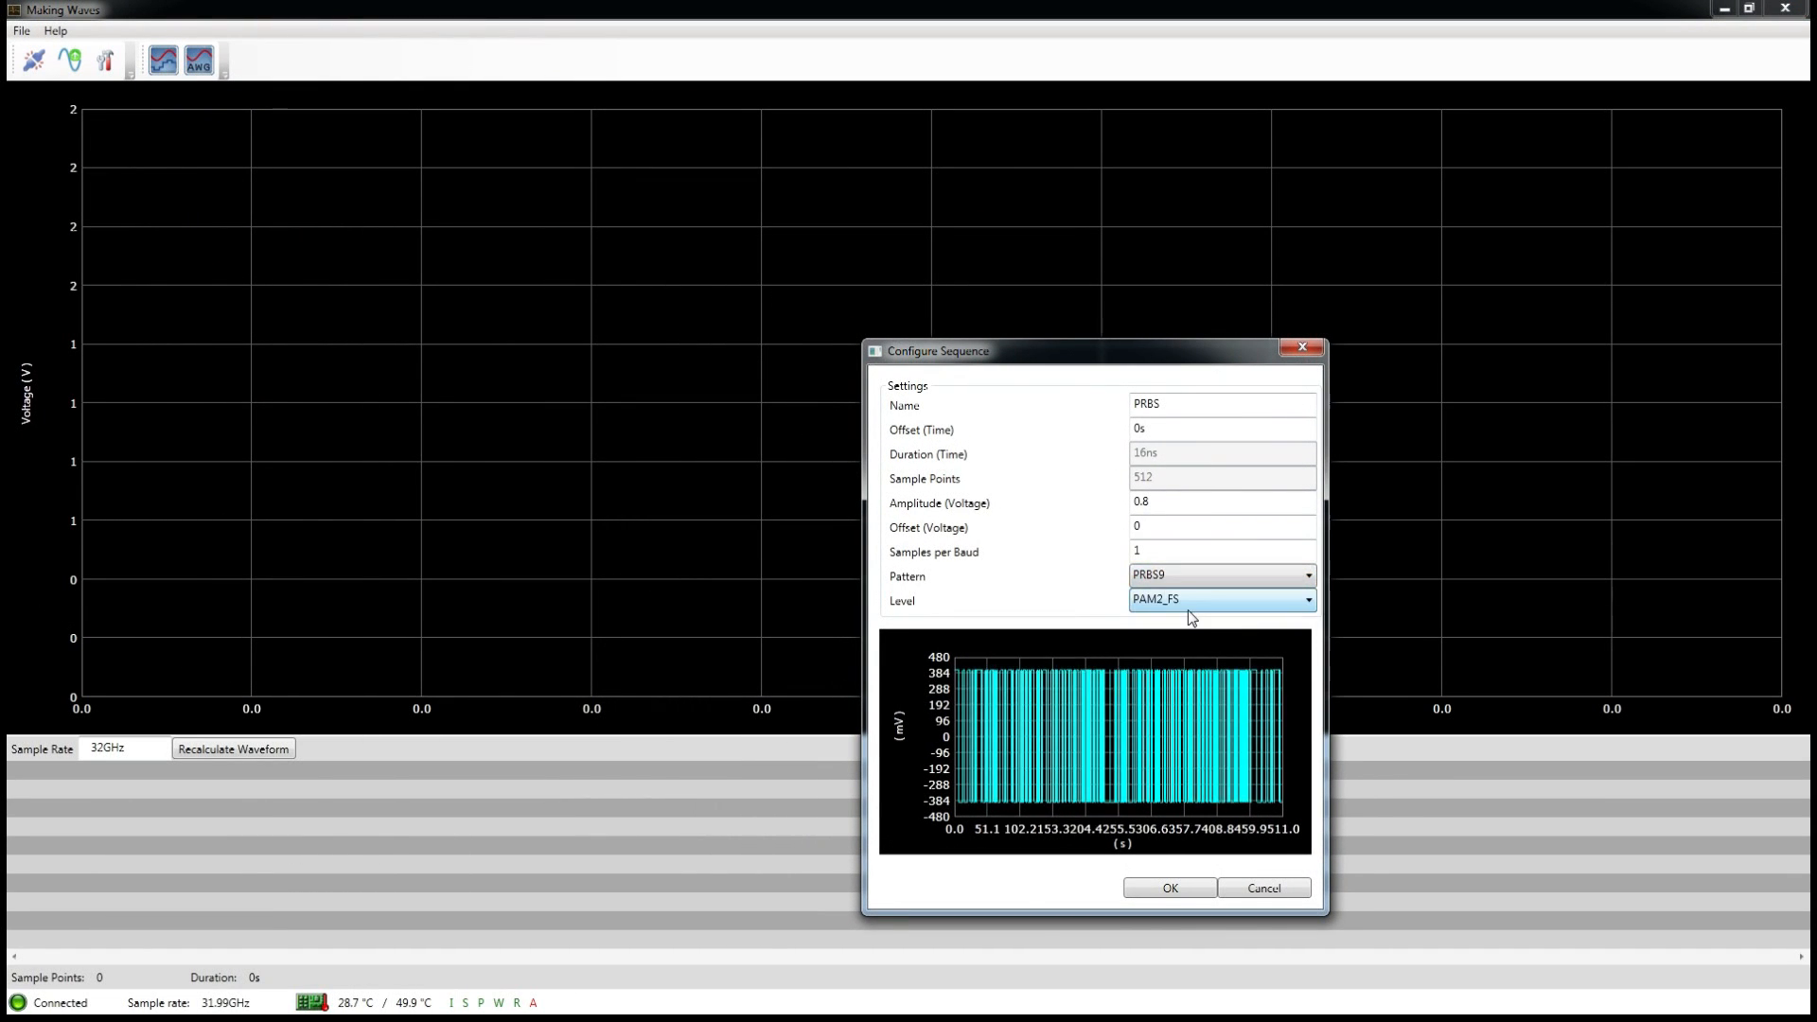
Step: Try the PRBS11 pattern for the sequence and switch back to PRBS9
{"action": "left_click", "coordinate": [1195, 574]}
{"action": "left_click", "coordinate": [1204, 622]}
{"action": "left_click", "coordinate": [1206, 578]}
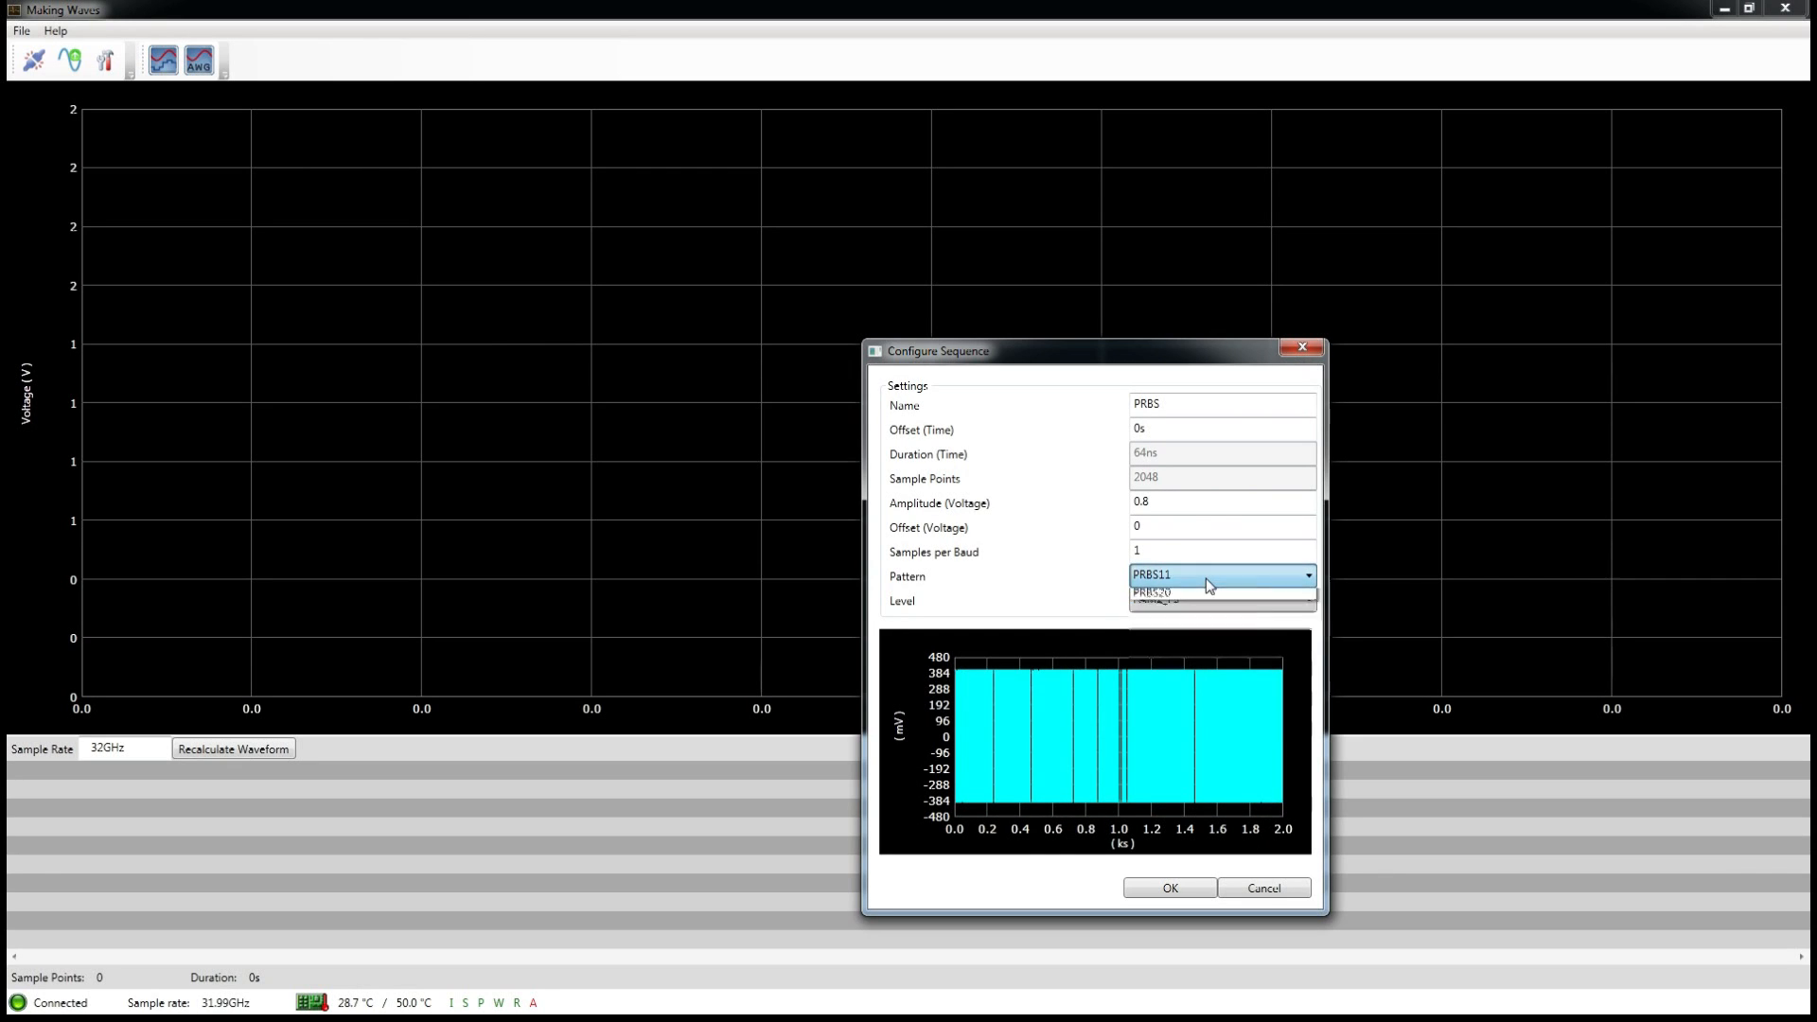
{"action": "left_click", "coordinate": [1208, 611]}
Step: Set the PRBS sequence's amplitude to 0.55 and move its block down to the third track
{"action": "left_click", "coordinate": [1150, 504]}
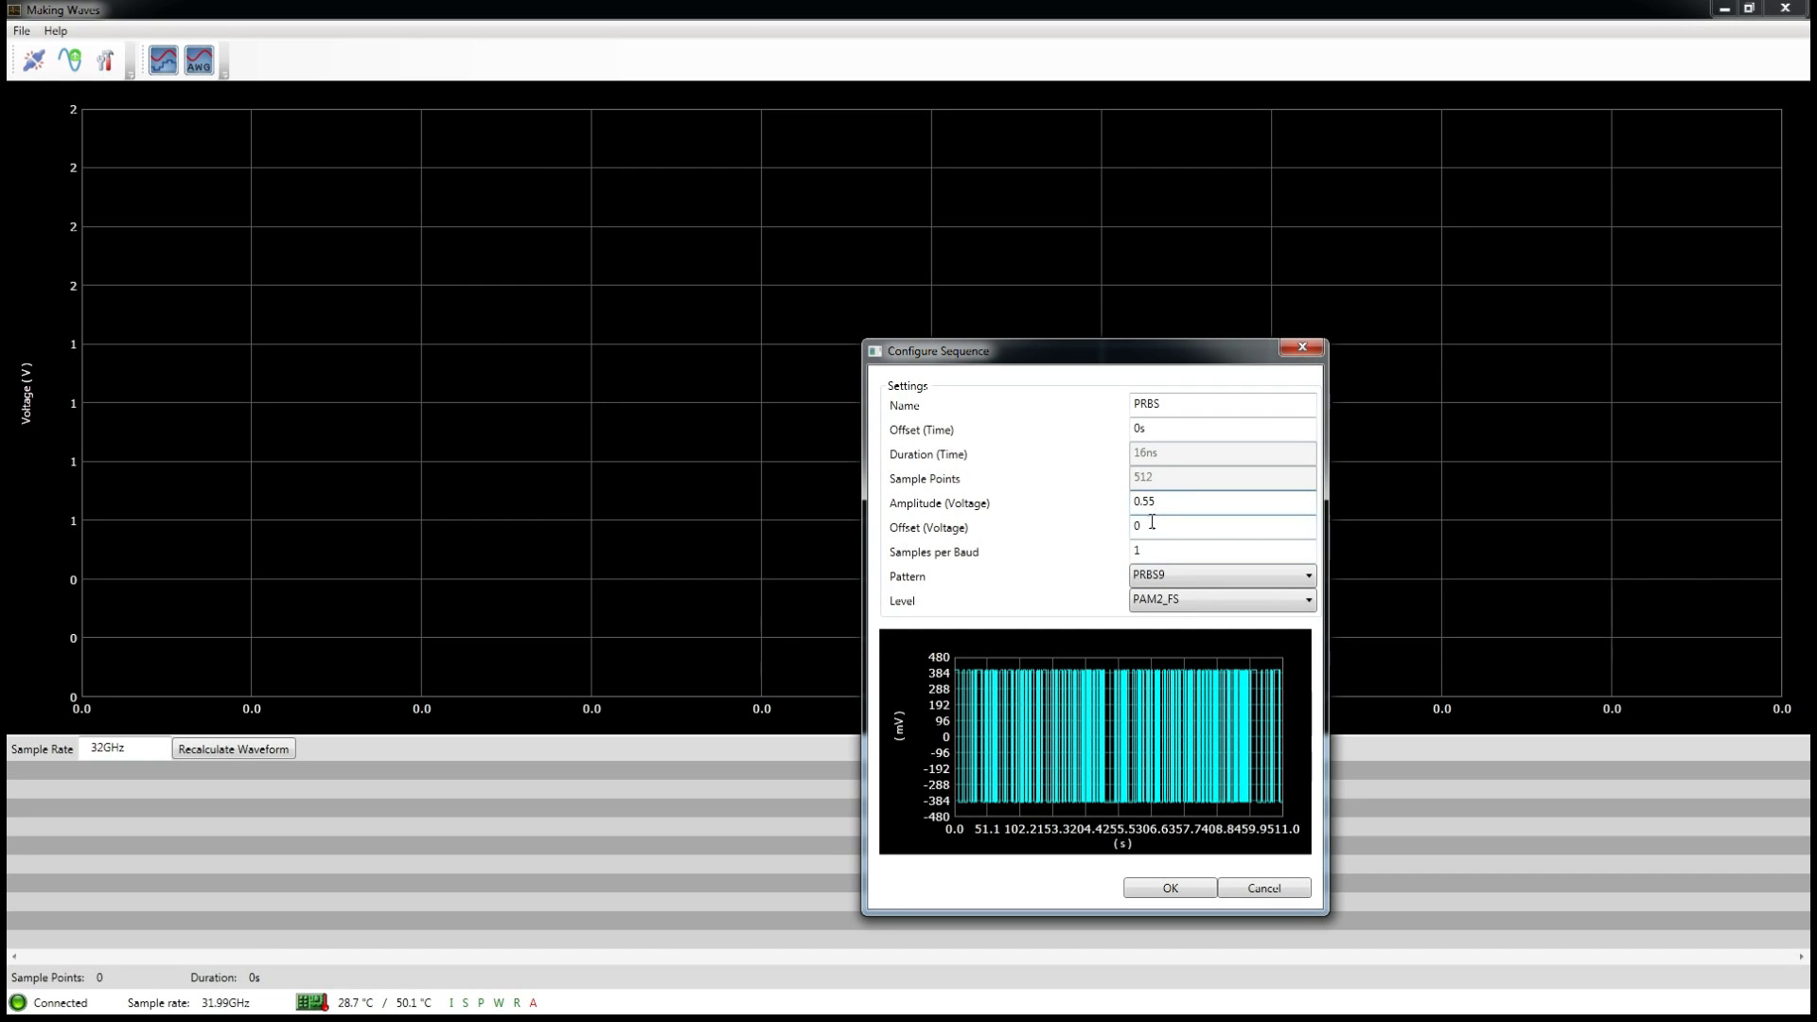
{"action": "left_click", "coordinate": [1170, 888]}
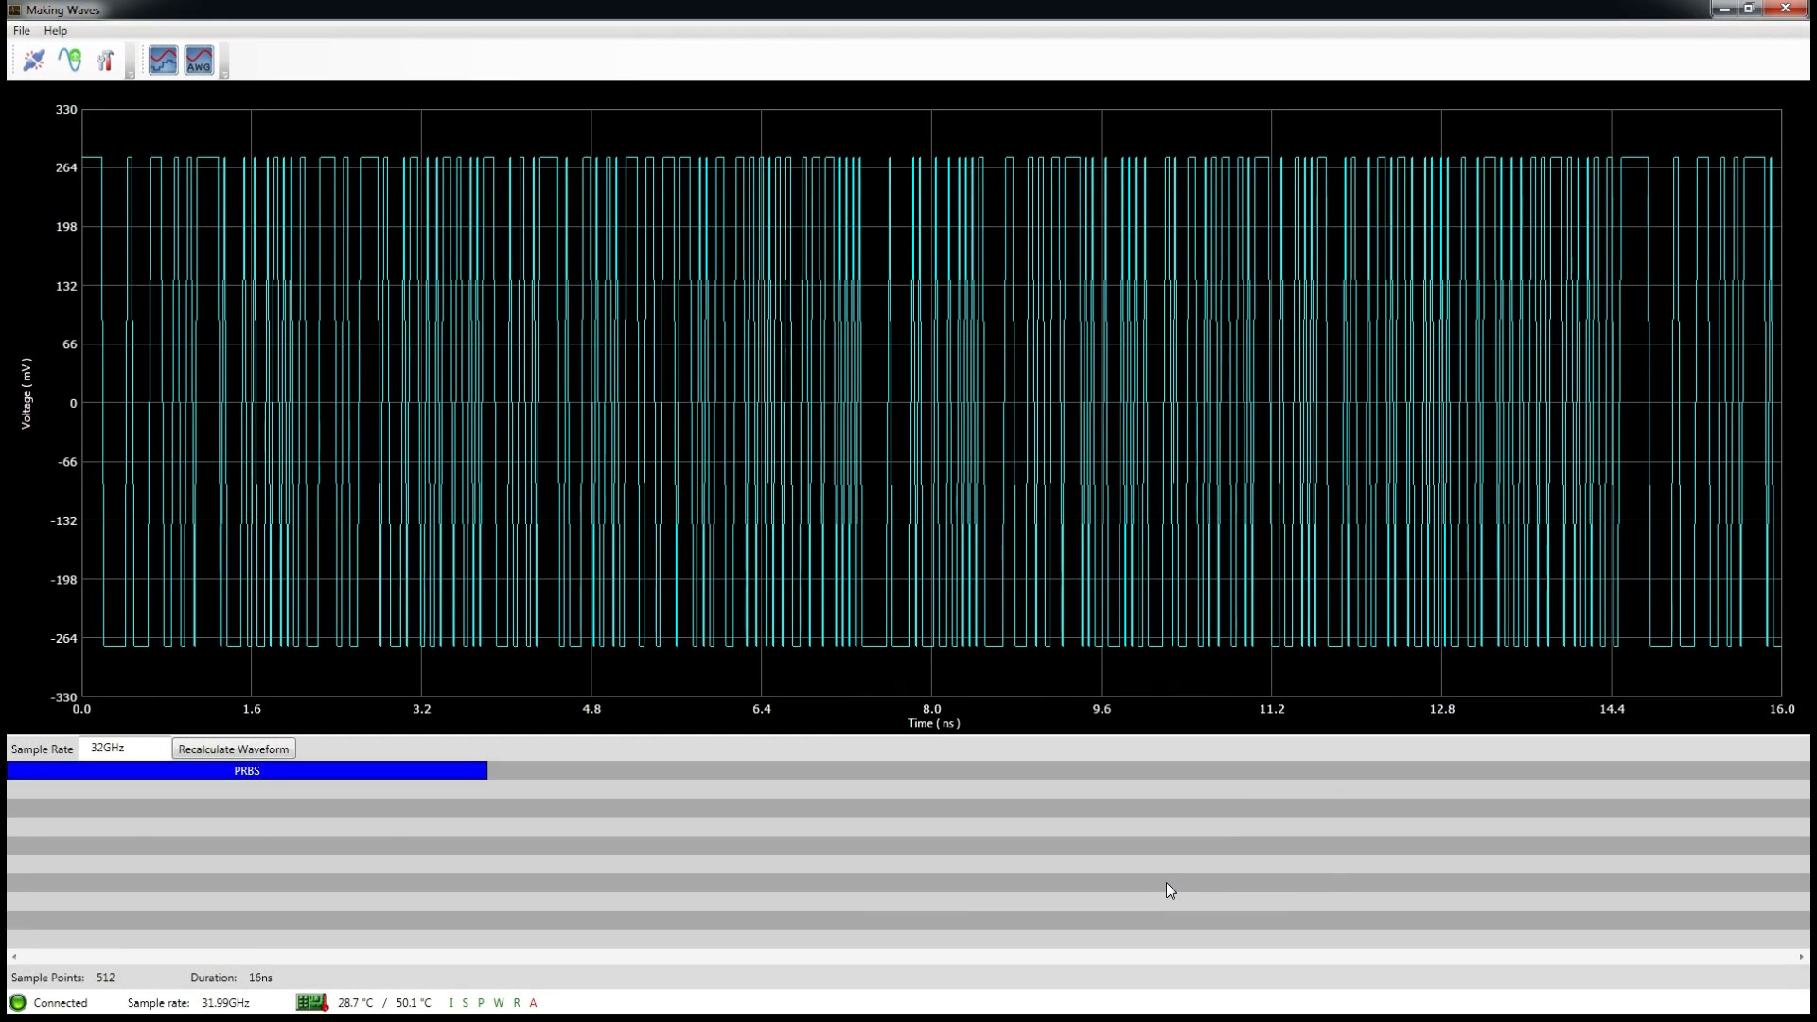
{"action": "left_click", "coordinate": [446, 776]}
{"action": "left_click_drag", "start_coordinate": [448, 782], "coordinate": [443, 820]}
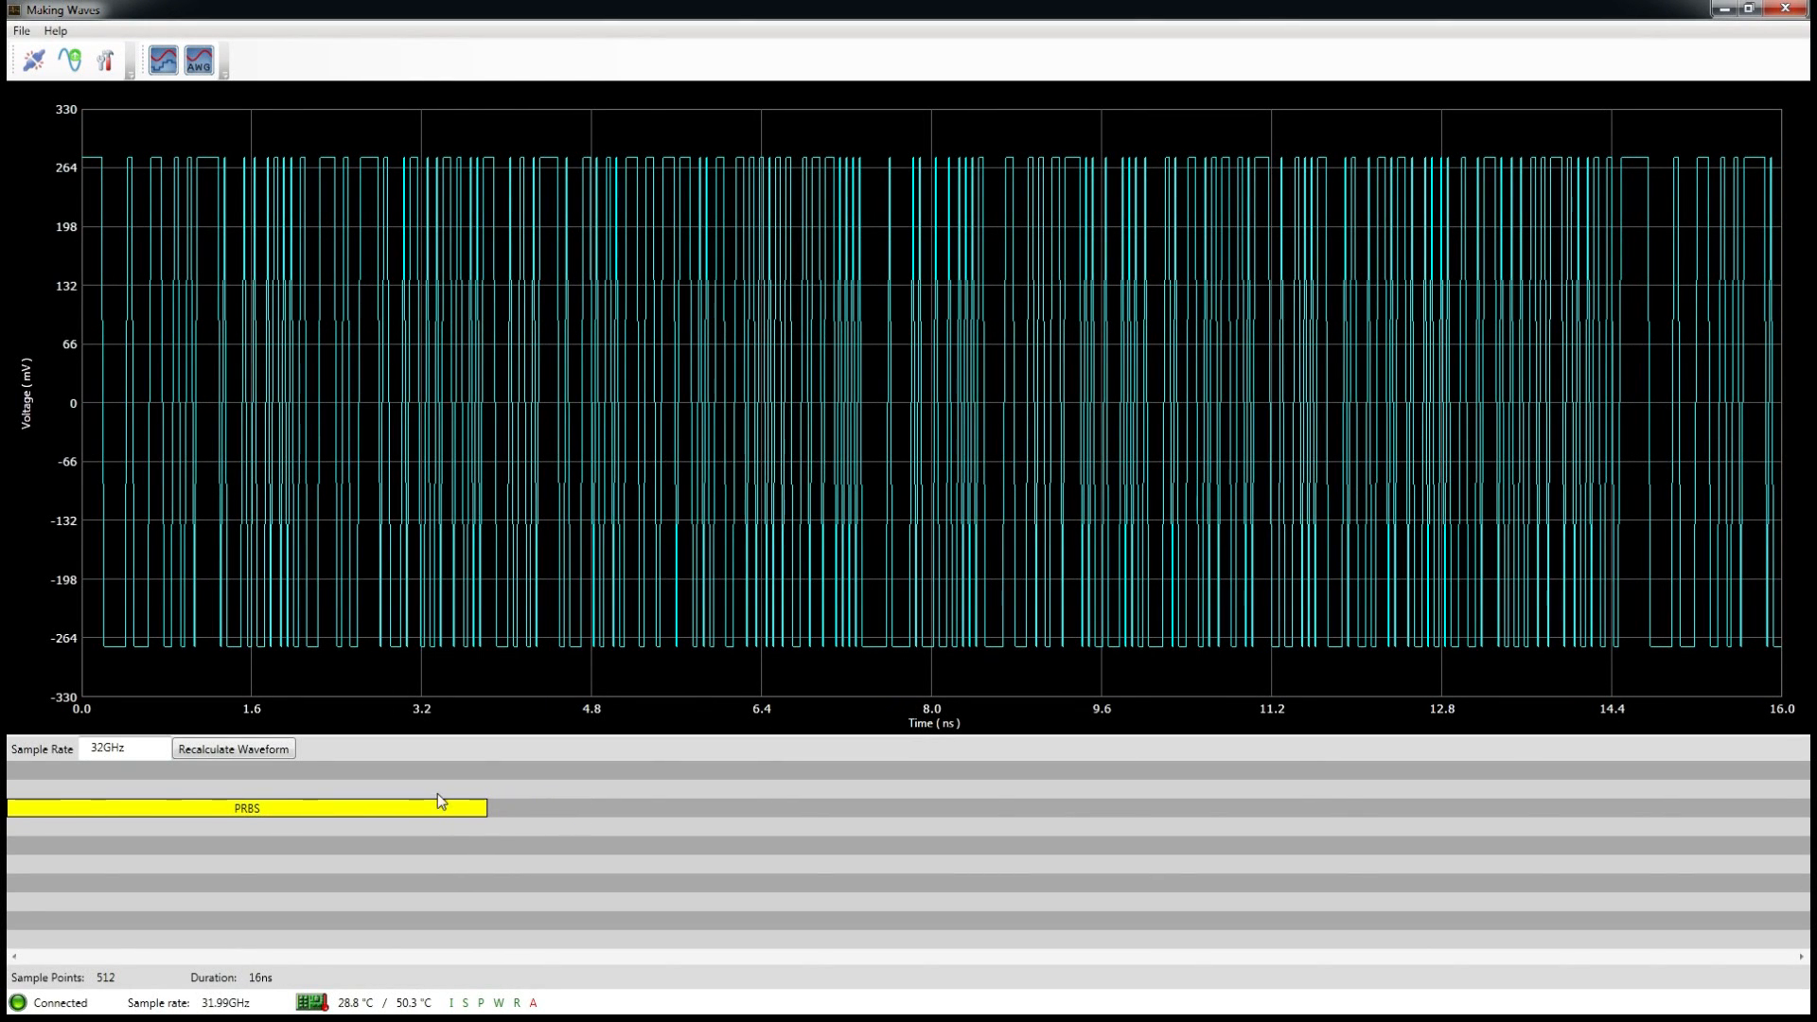
Step: Add a pre-emphasis filter with an 18 GHz bandwidth and place its block on the track directly above the PRBS block
{"action": "right_click", "coordinate": [433, 791]}
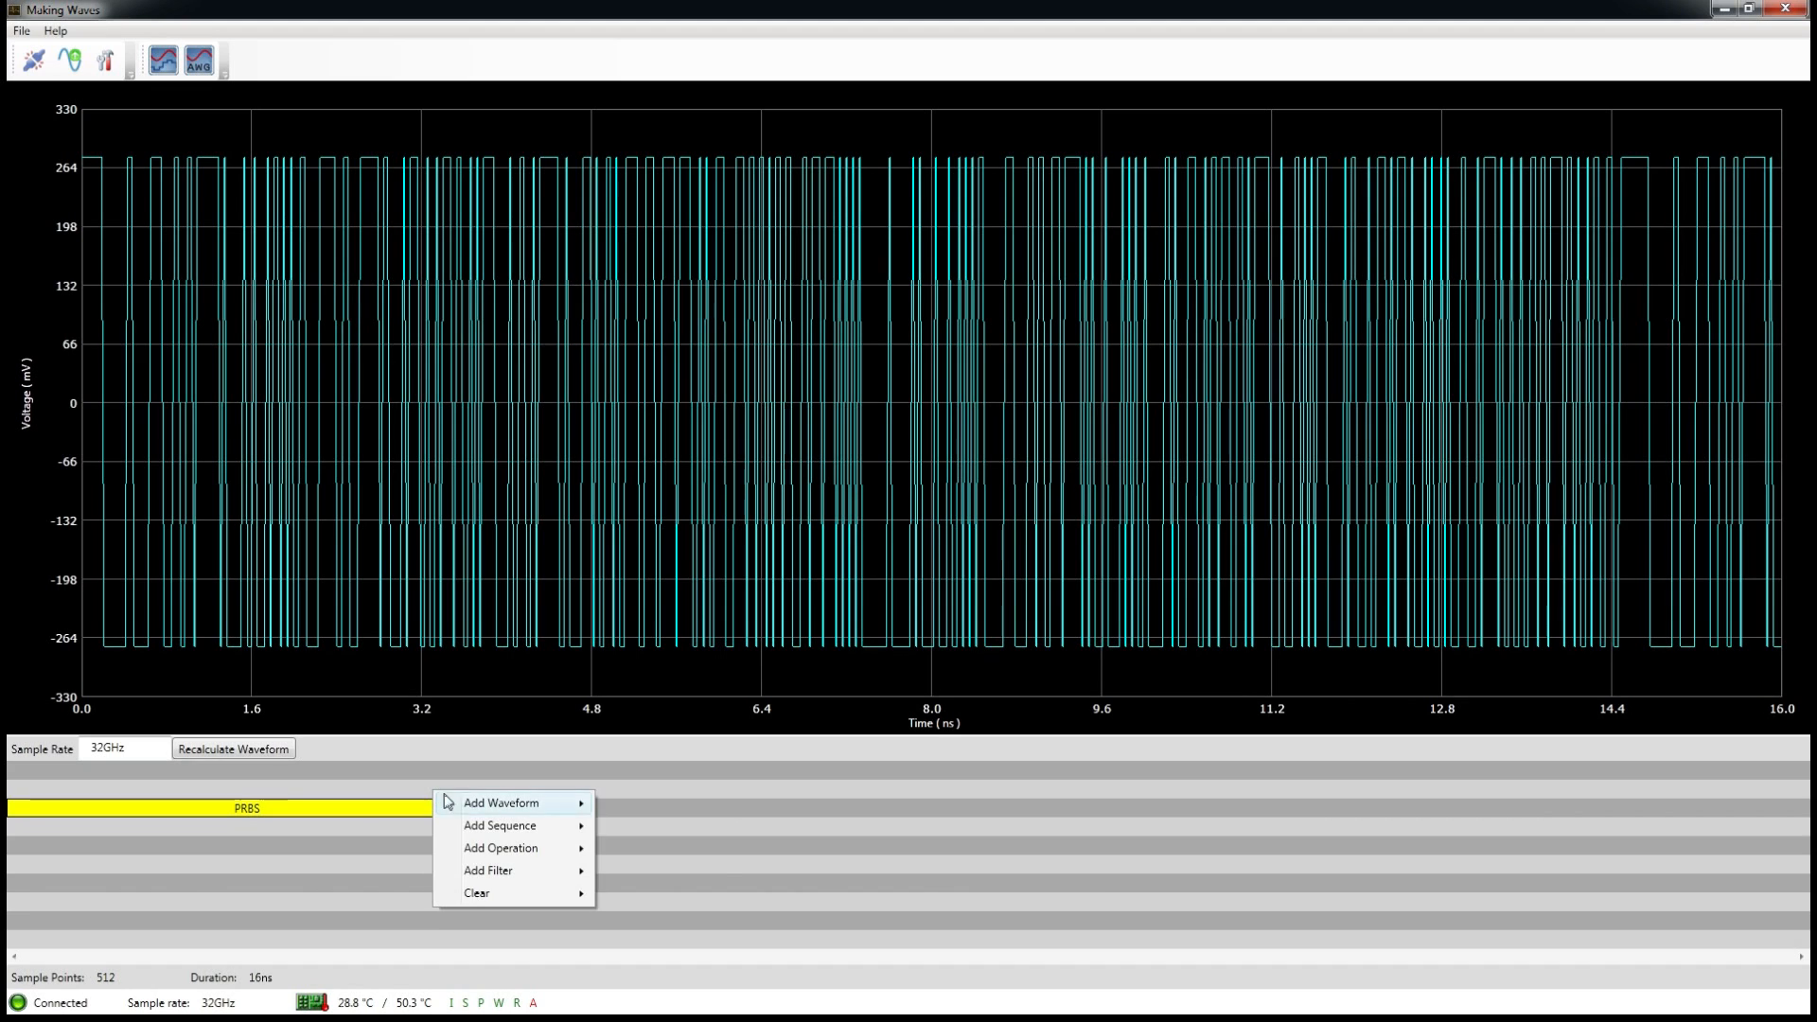
{"action": "mouse_move", "coordinate": [501, 871]}
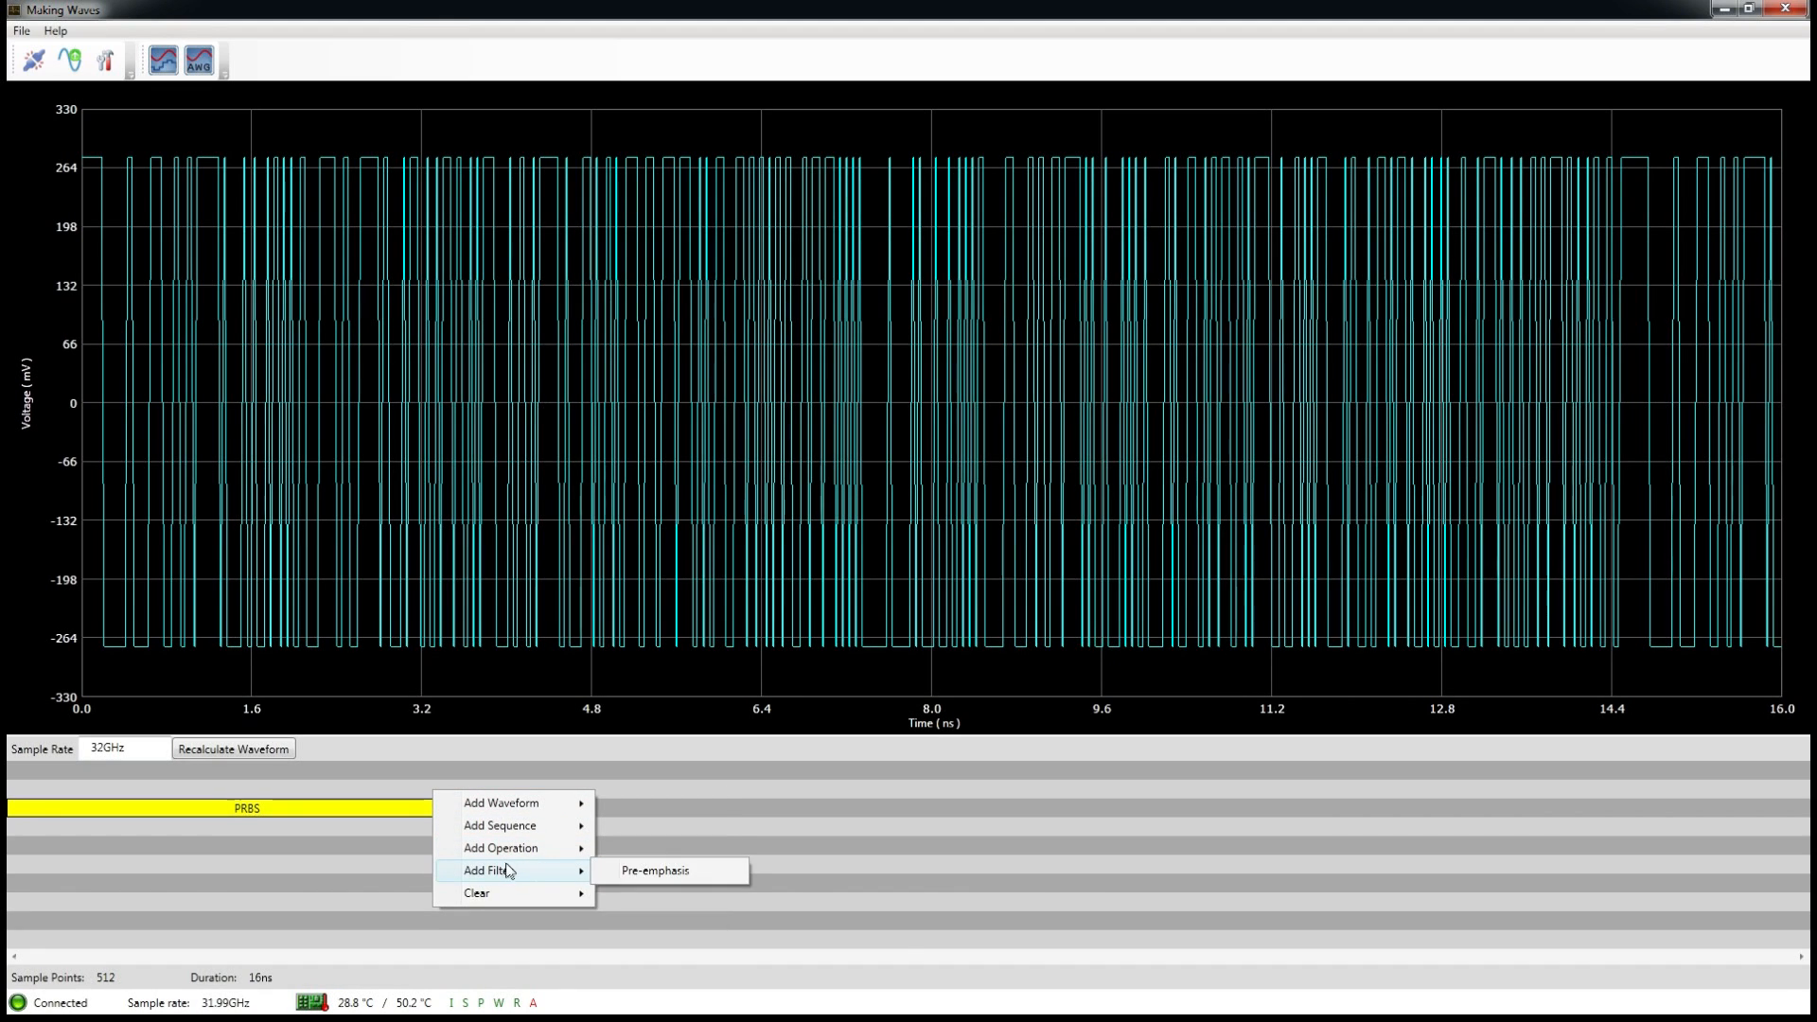
{"action": "left_click", "coordinate": [663, 869]}
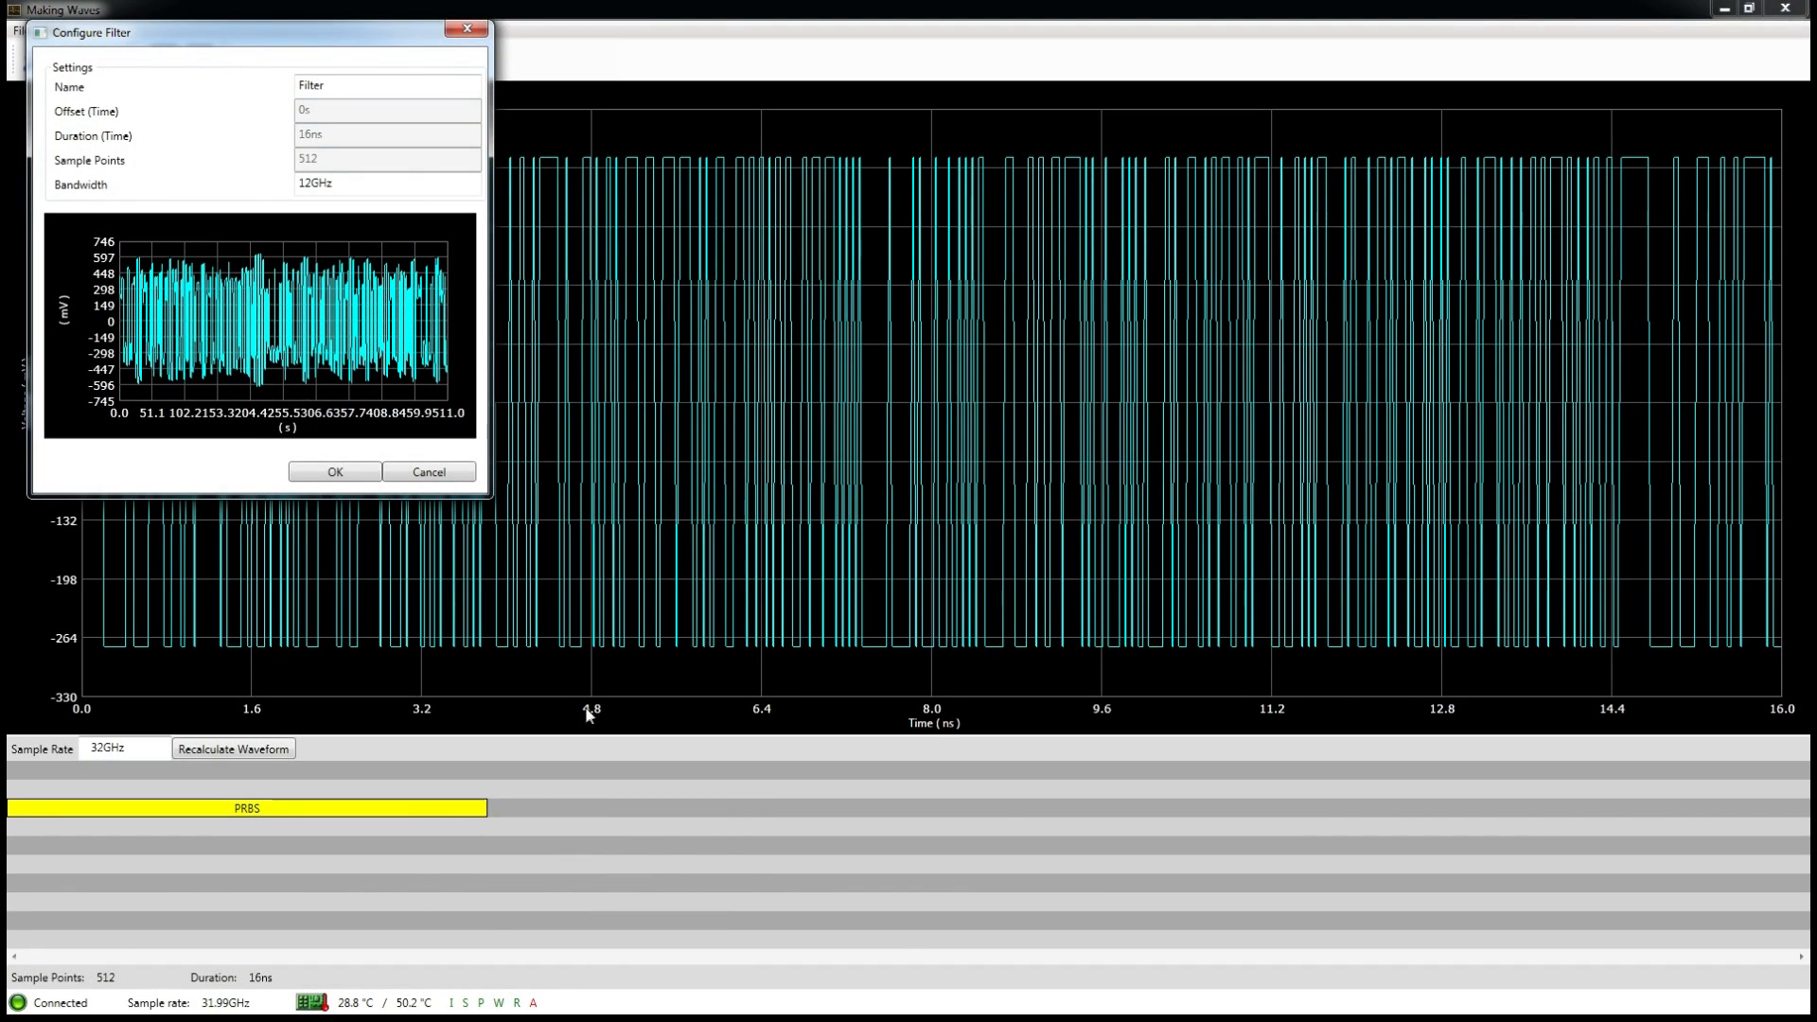
{"action": "left_click_drag", "start_coordinate": [306, 187], "coordinate": [288, 197]}
{"action": "type", "text": "18"}
{"action": "left_click", "coordinate": [339, 472]}
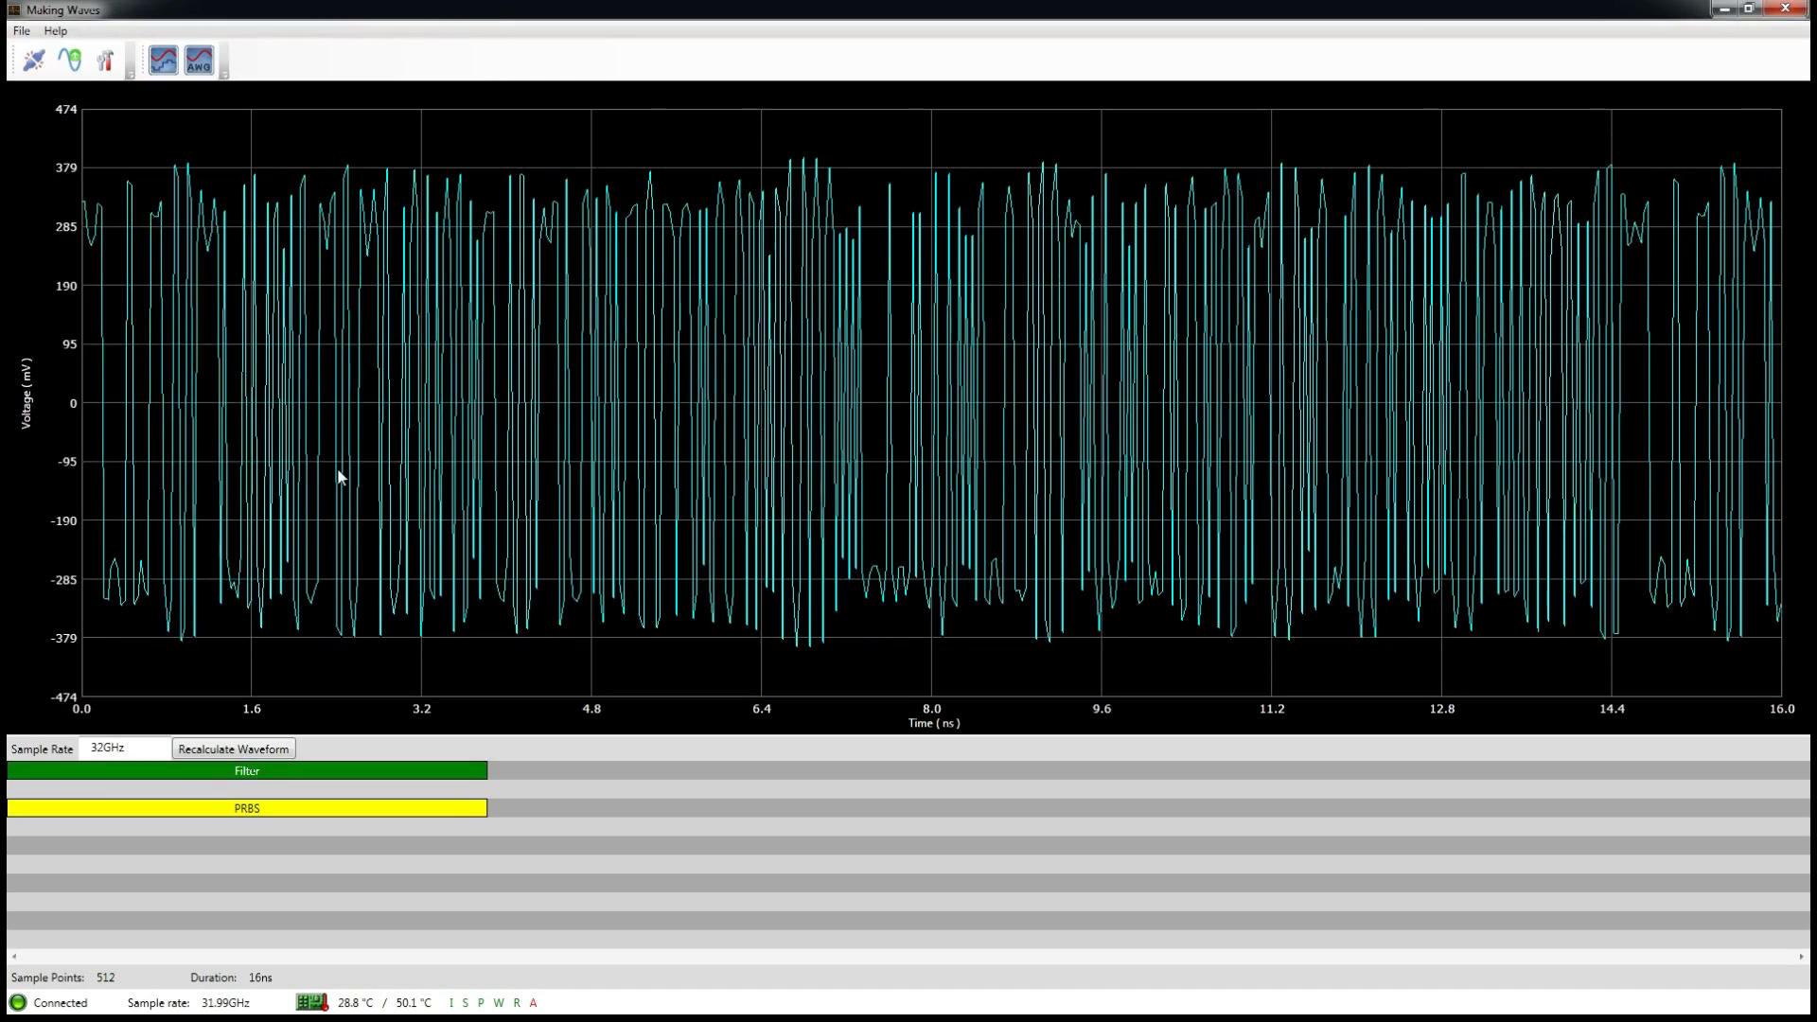
{"action": "left_click_drag", "start_coordinate": [357, 775], "coordinate": [288, 809]}
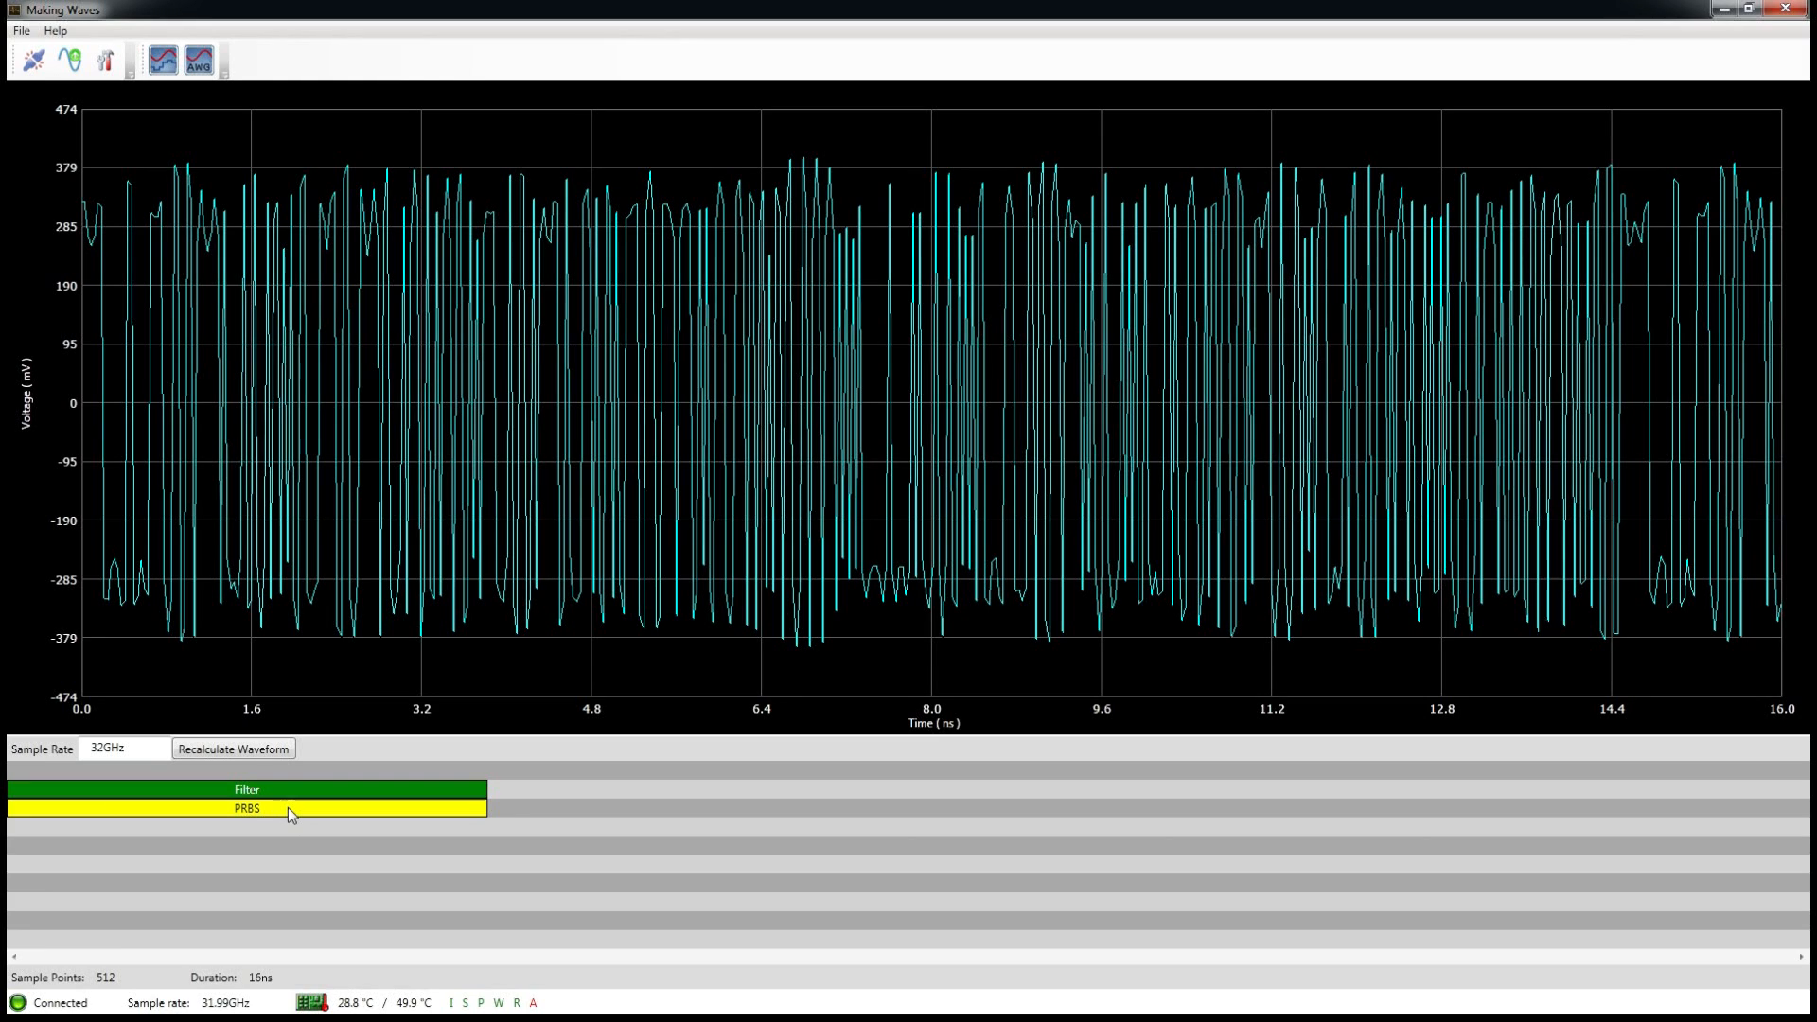
Step: Output the filtered waveform to the connected generator and set the PRBS sequence's level to PAM4_FS
{"action": "left_click", "coordinate": [73, 61]}
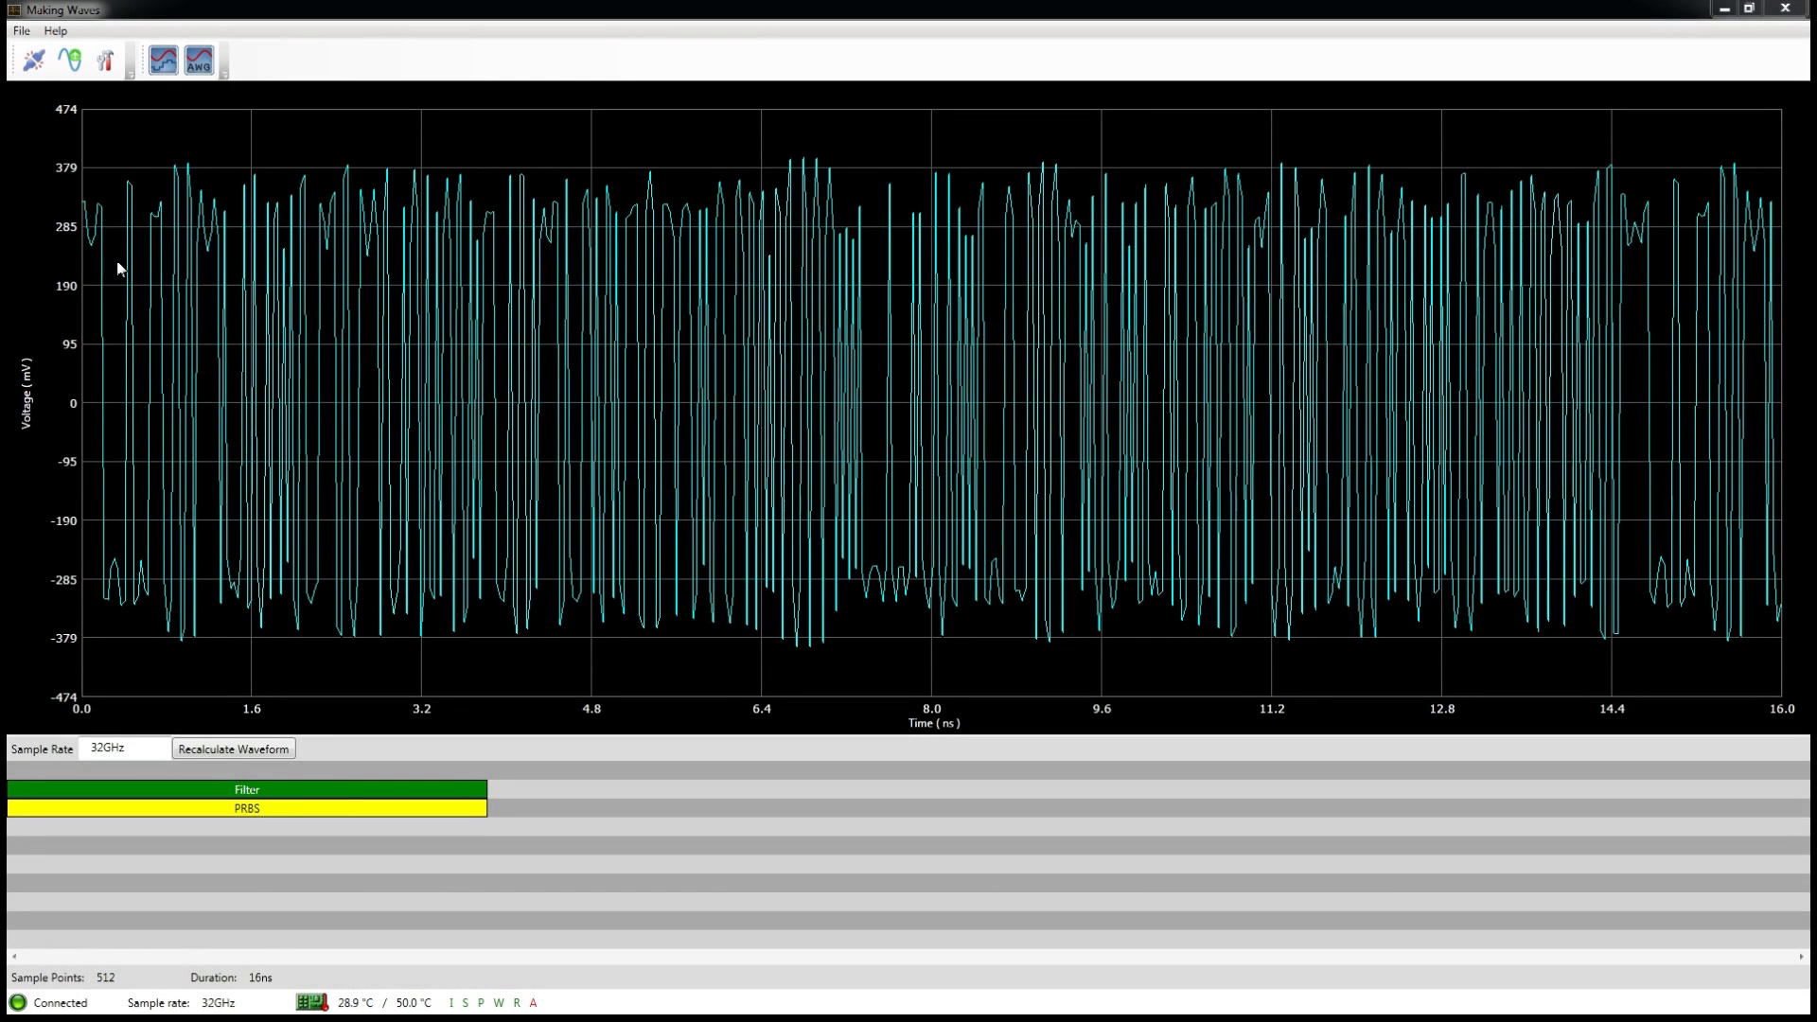
{"action": "double_click", "coordinate": [327, 809]}
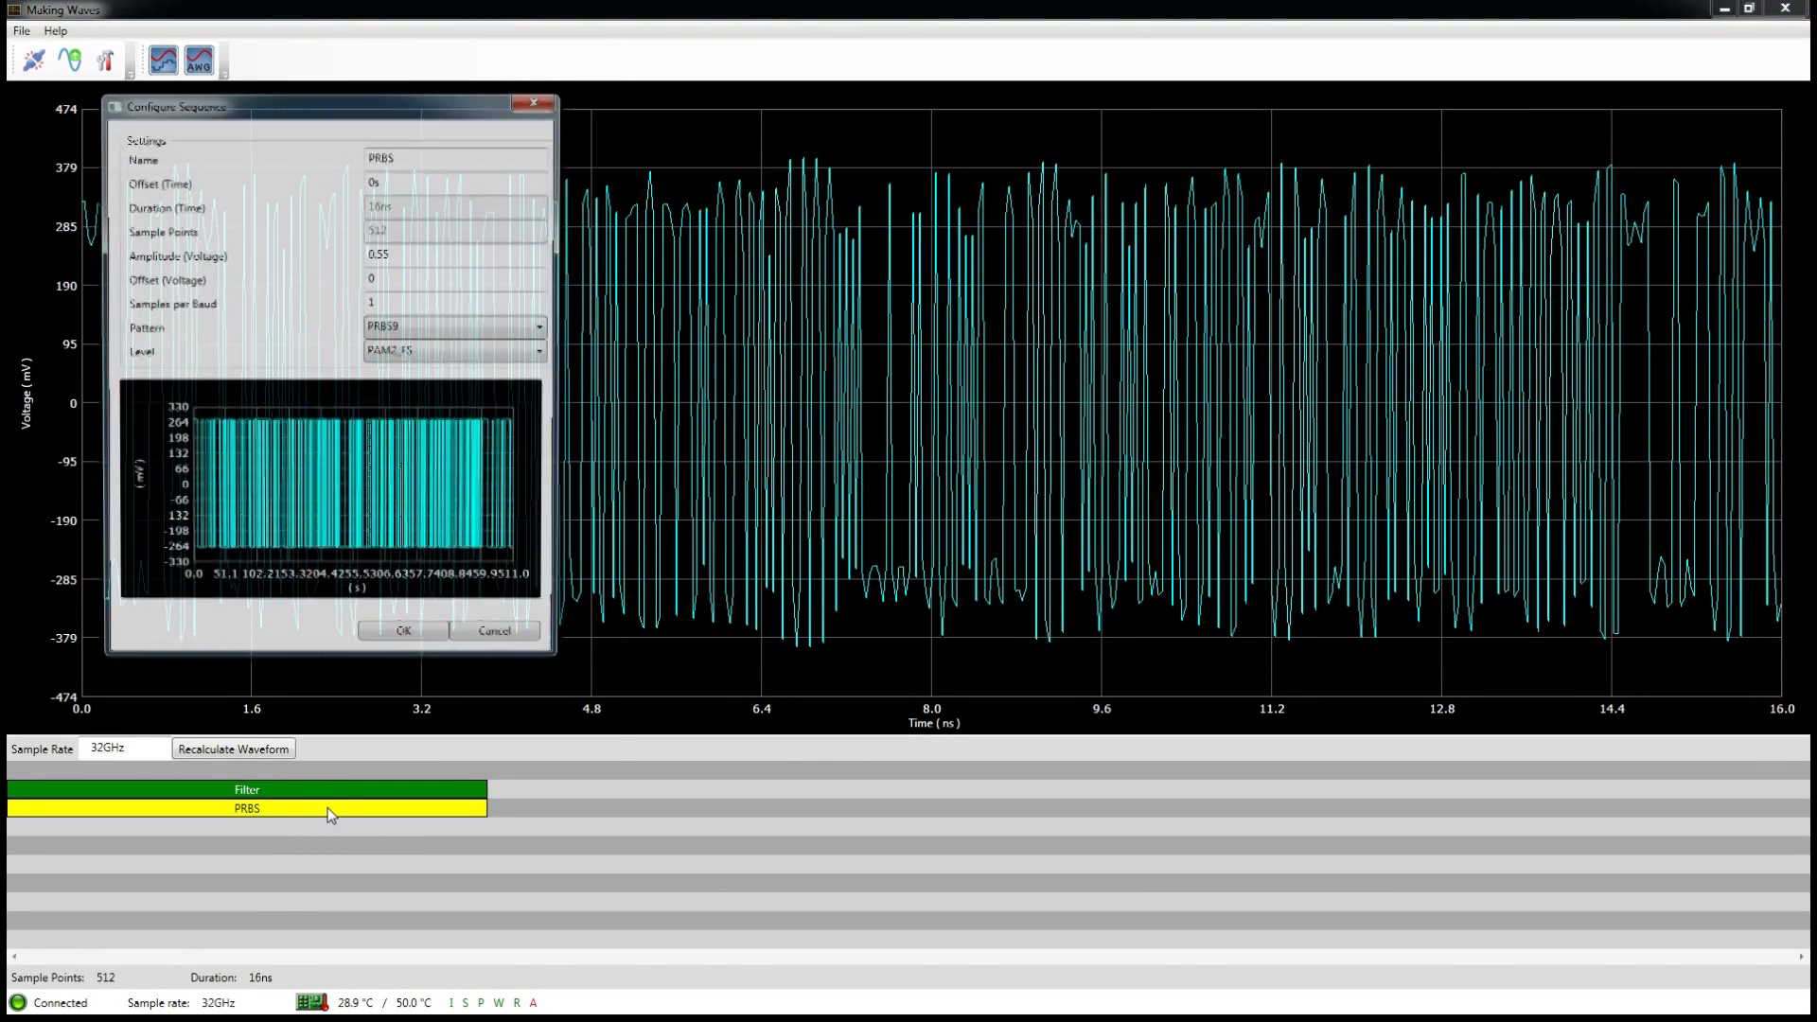
{"action": "left_click", "coordinate": [439, 352]}
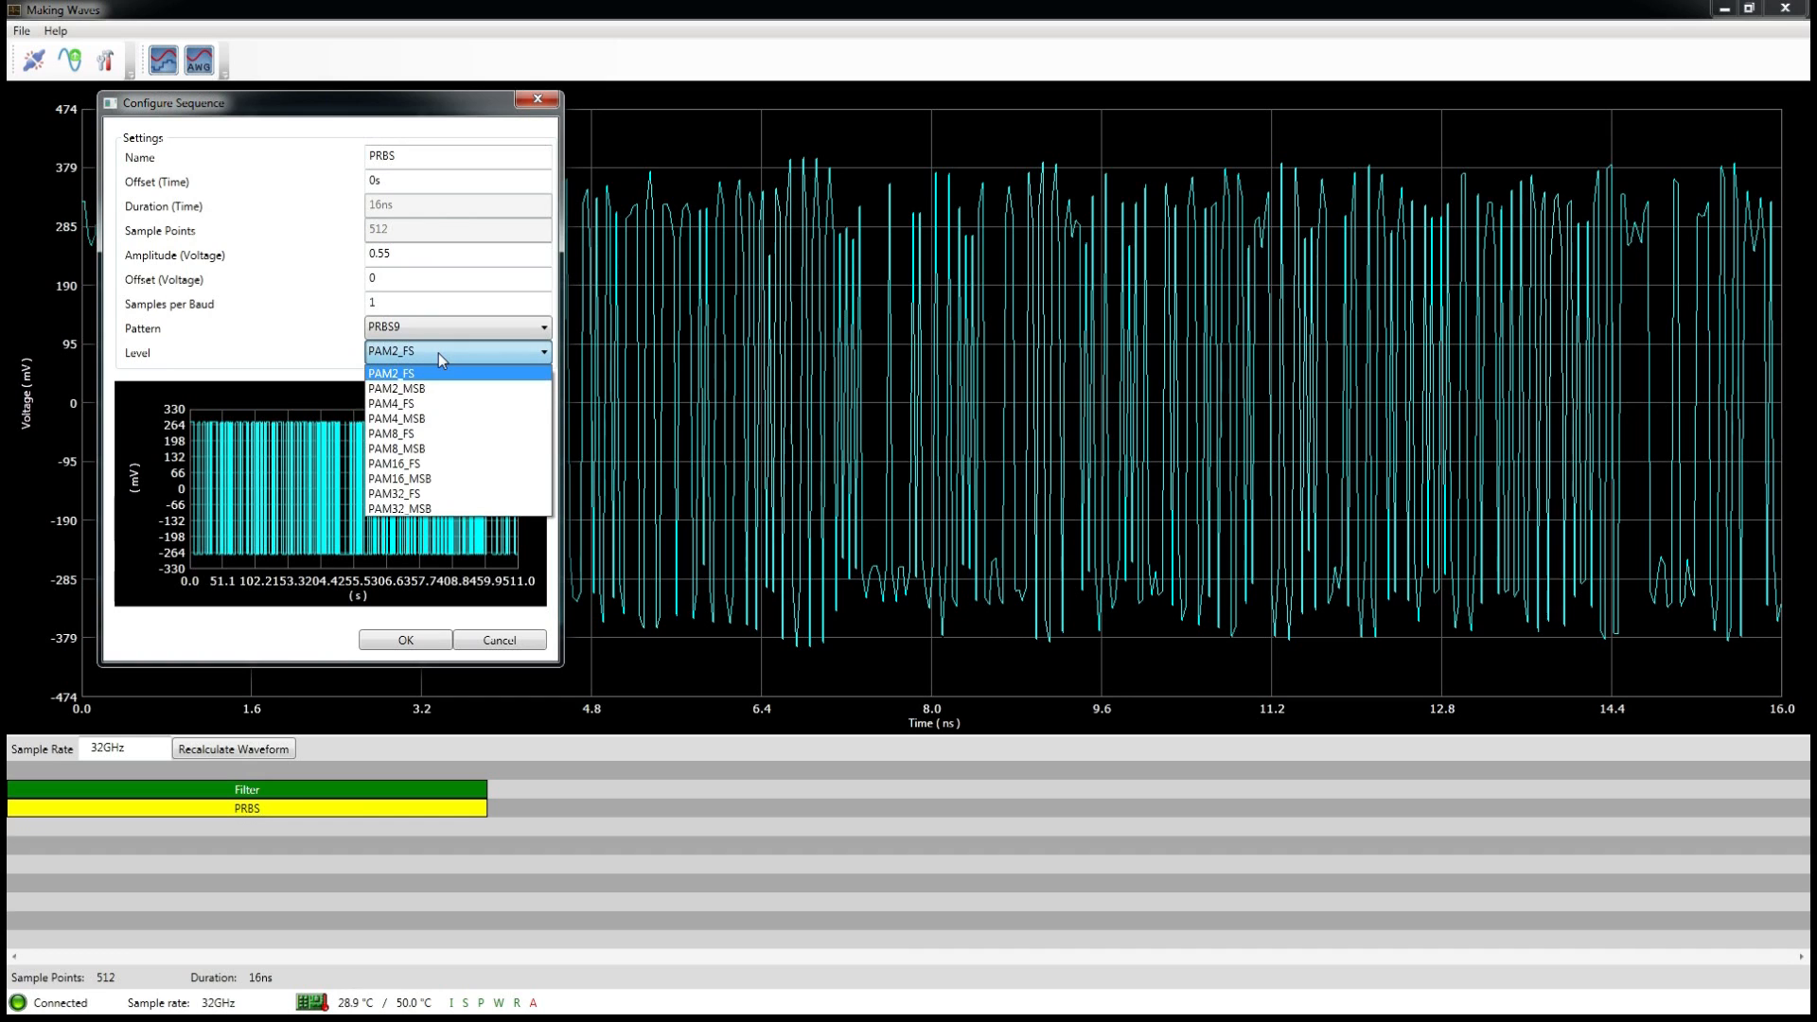
{"action": "left_click", "coordinate": [440, 404]}
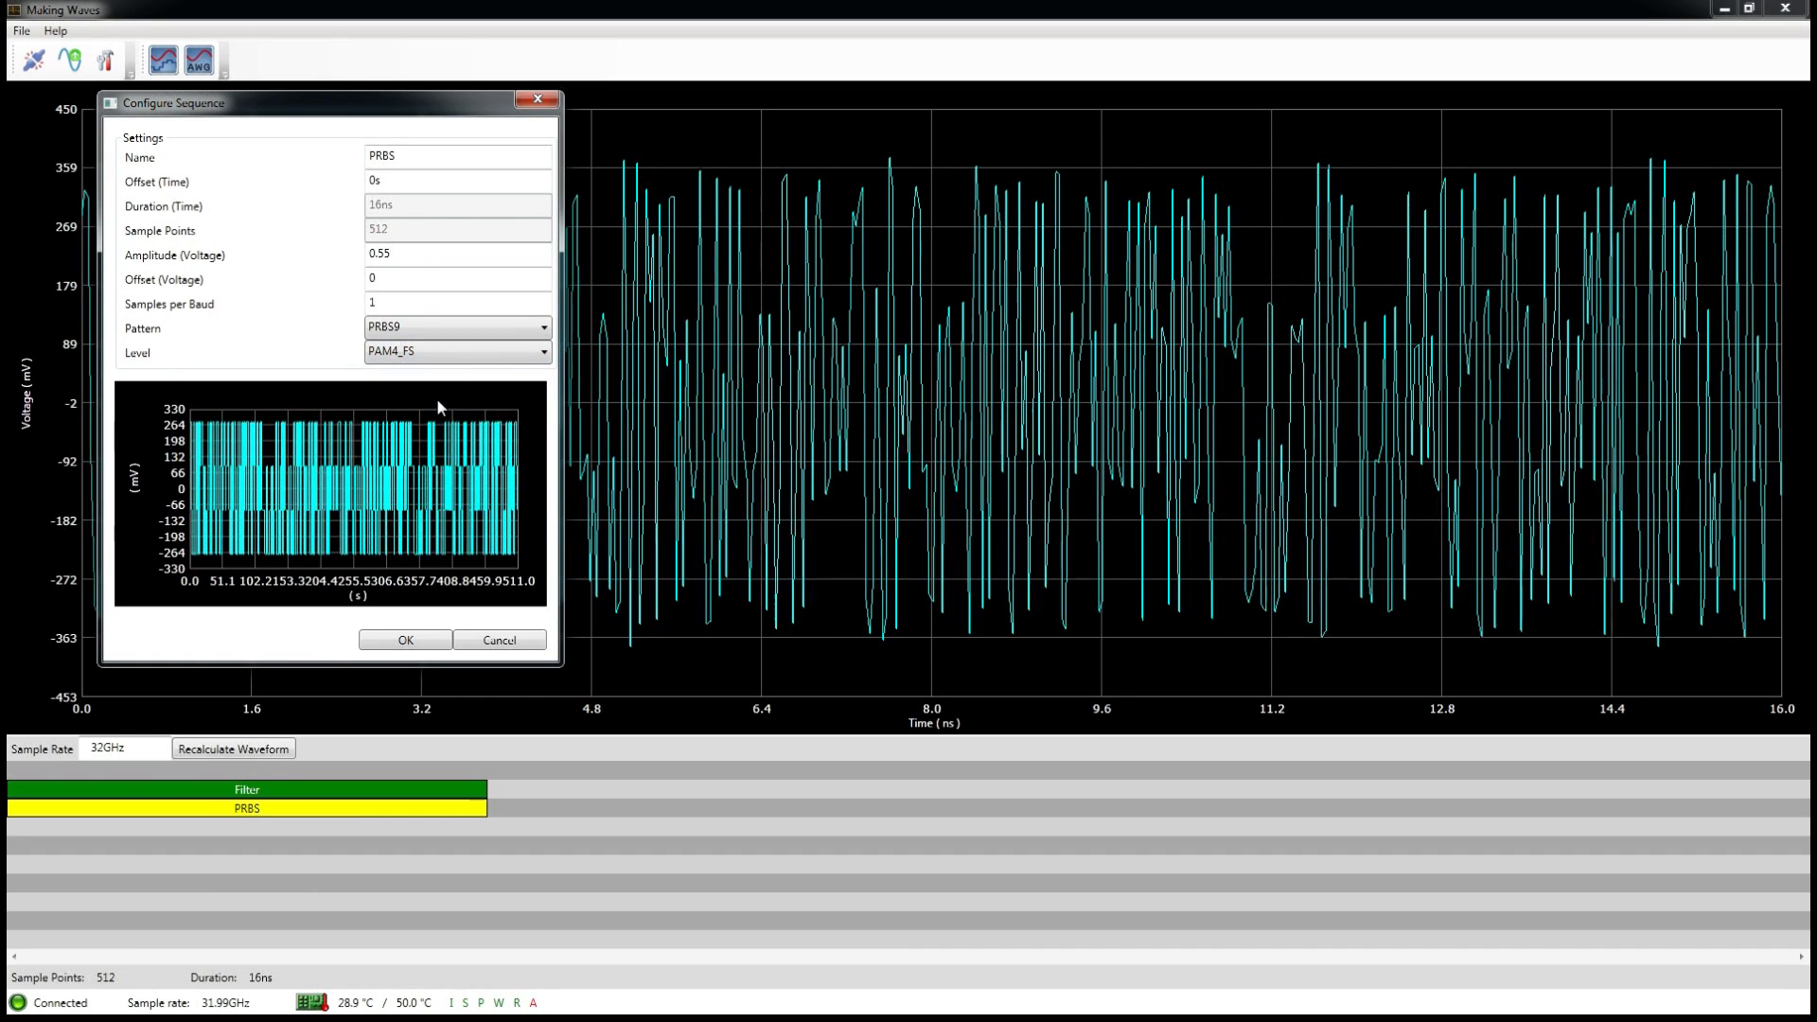
{"action": "left_click", "coordinate": [422, 649]}
Step: Delete the Filter block and shift the PRBS block along its track to start at about 3.8 ns
{"action": "right_click", "coordinate": [438, 797]}
{"action": "left_click", "coordinate": [418, 789]}
{"action": "left_click", "coordinate": [418, 789]}
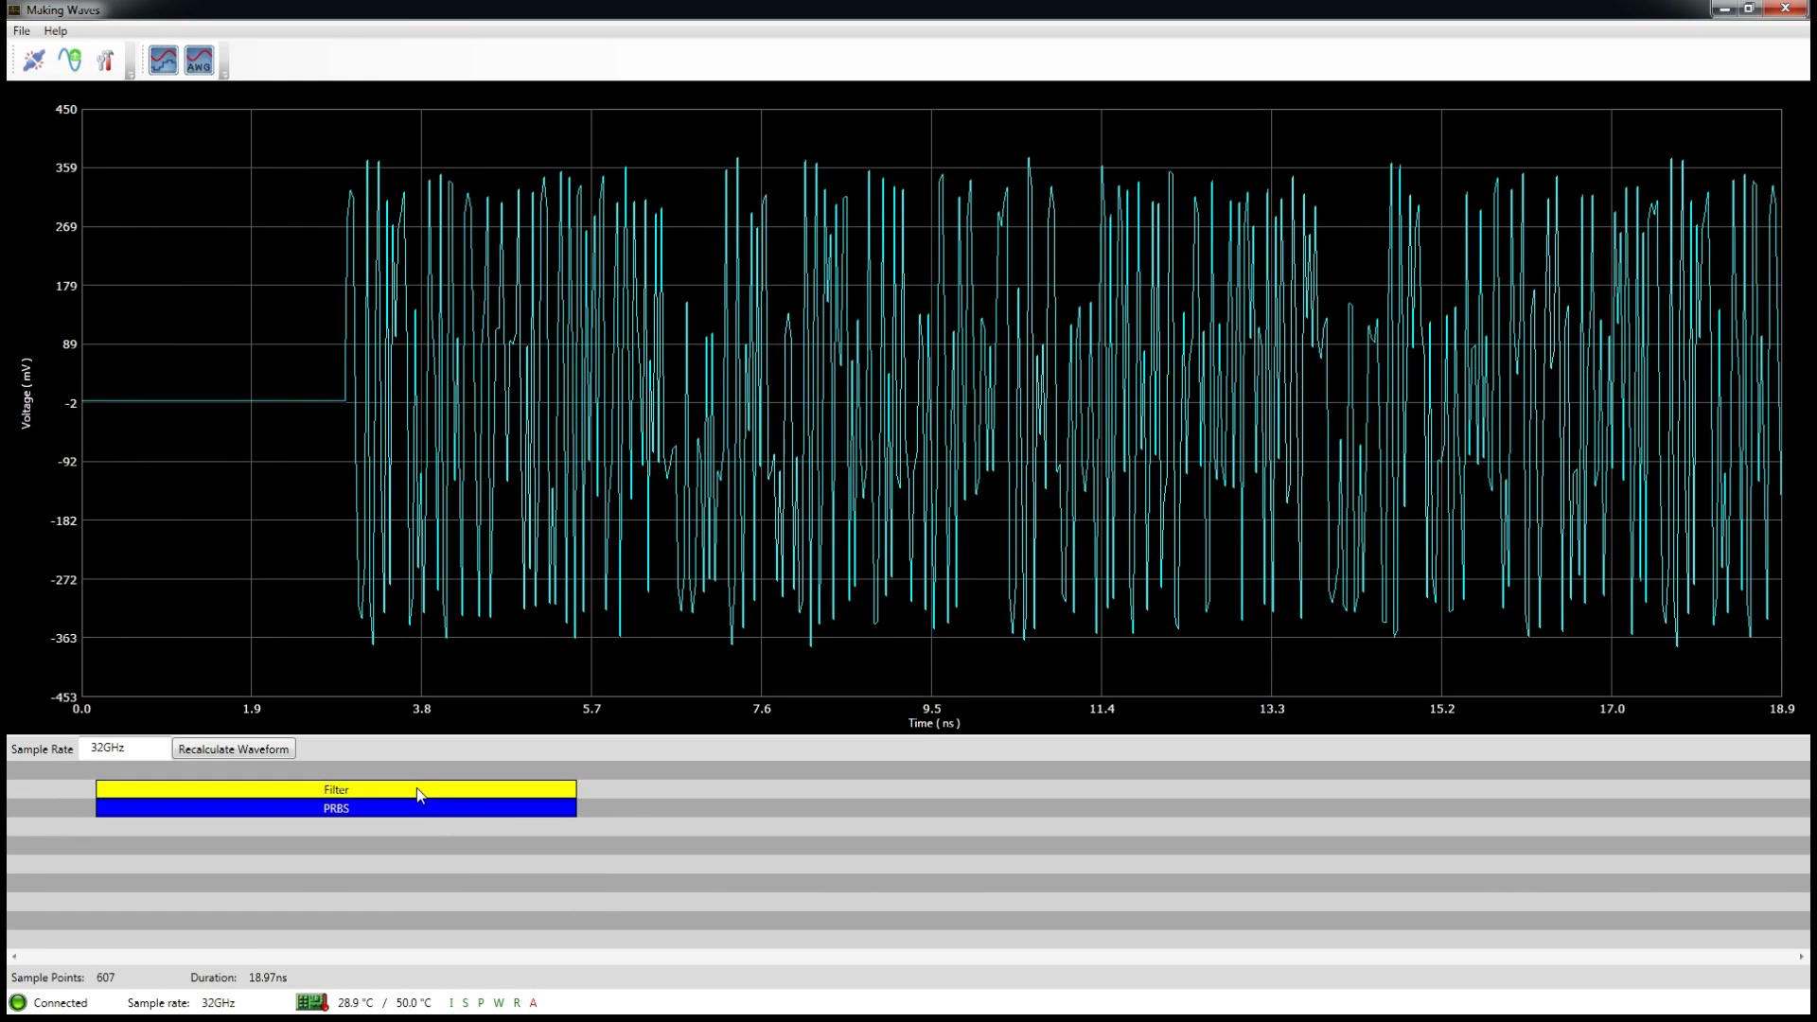
{"action": "right_click", "coordinate": [420, 793]}
{"action": "mouse_move", "coordinate": [487, 891]}
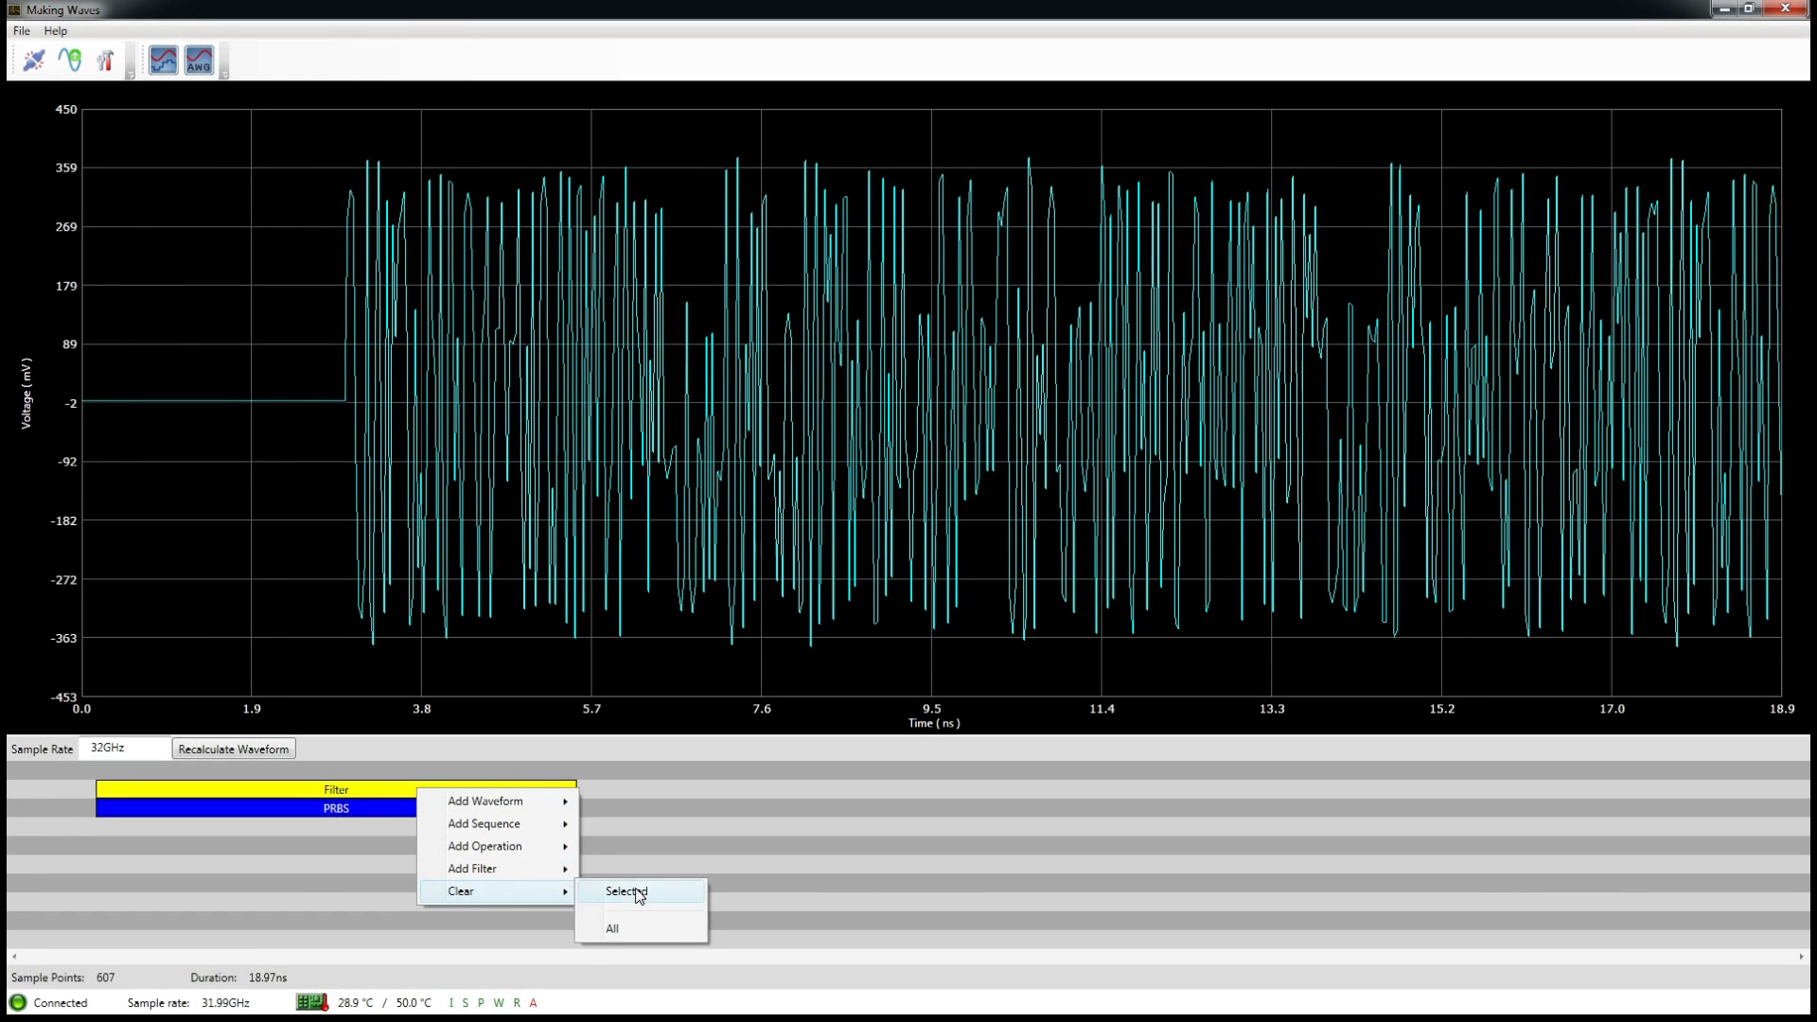
{"action": "left_click", "coordinate": [633, 894]}
{"action": "left_click_drag", "start_coordinate": [471, 811], "coordinate": [497, 812]}
{"action": "right_click", "coordinate": [66, 788]}
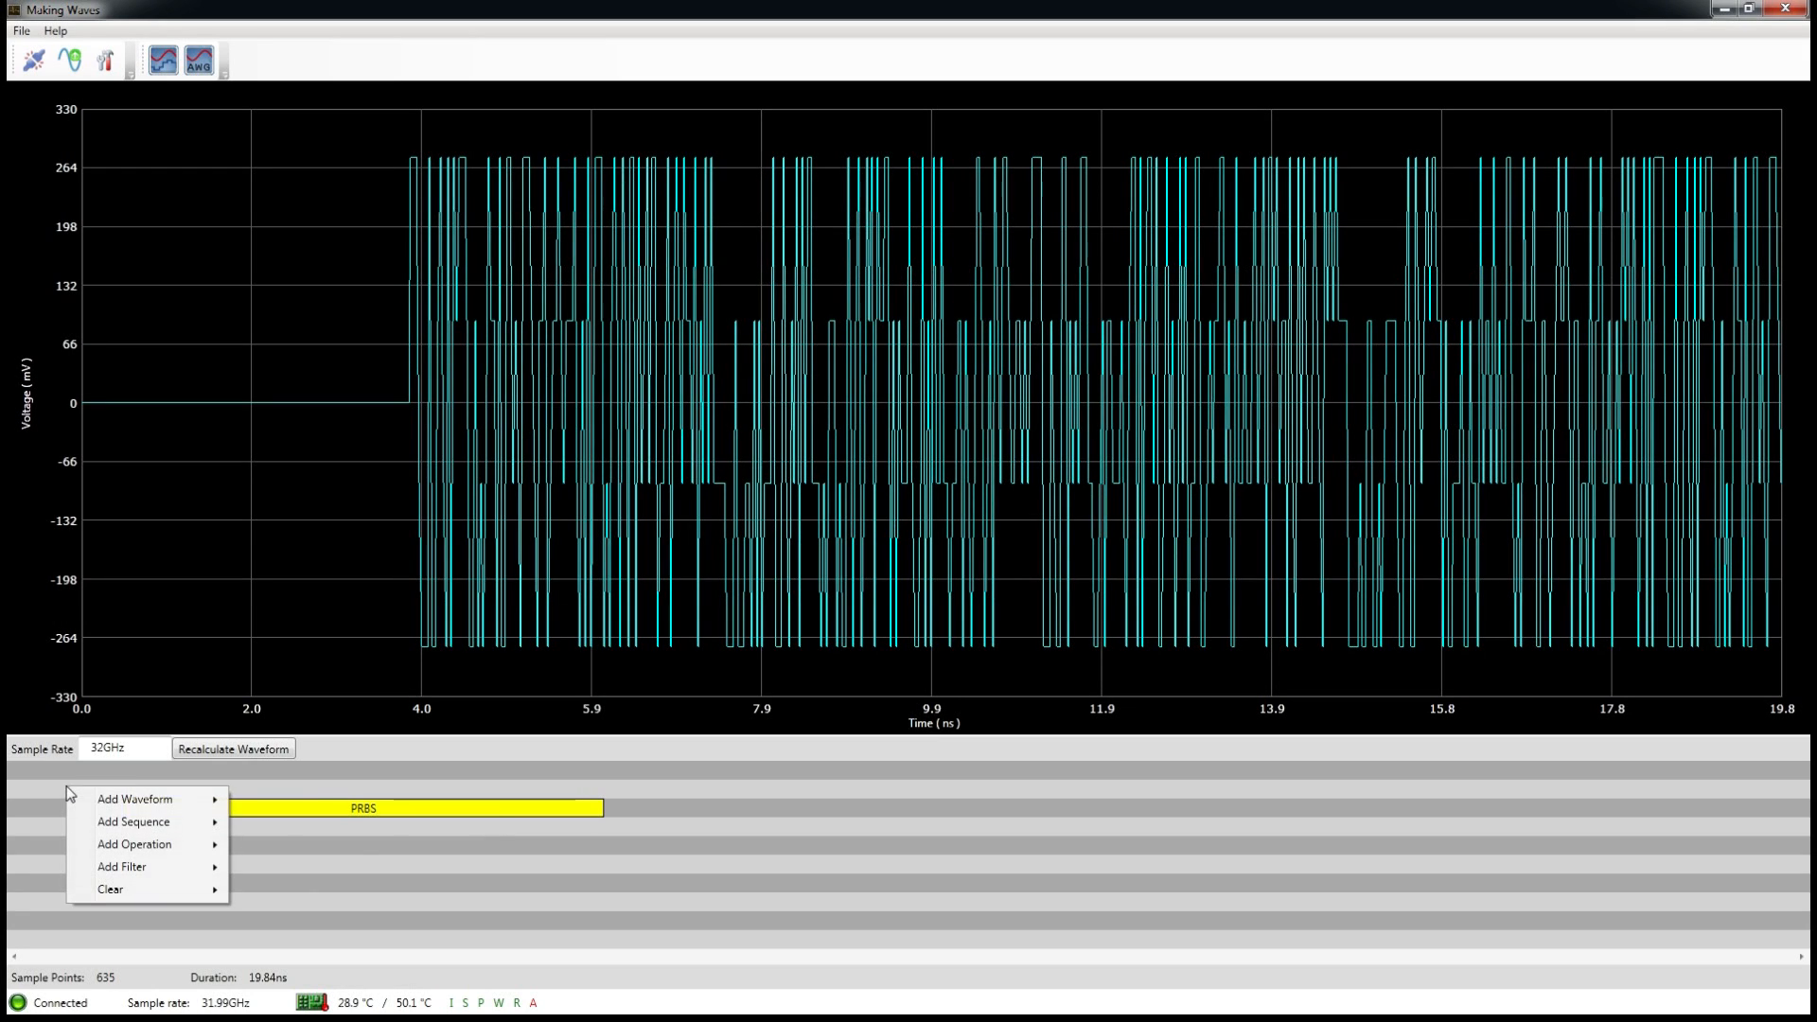
{"action": "mouse_move", "coordinate": [140, 824]}
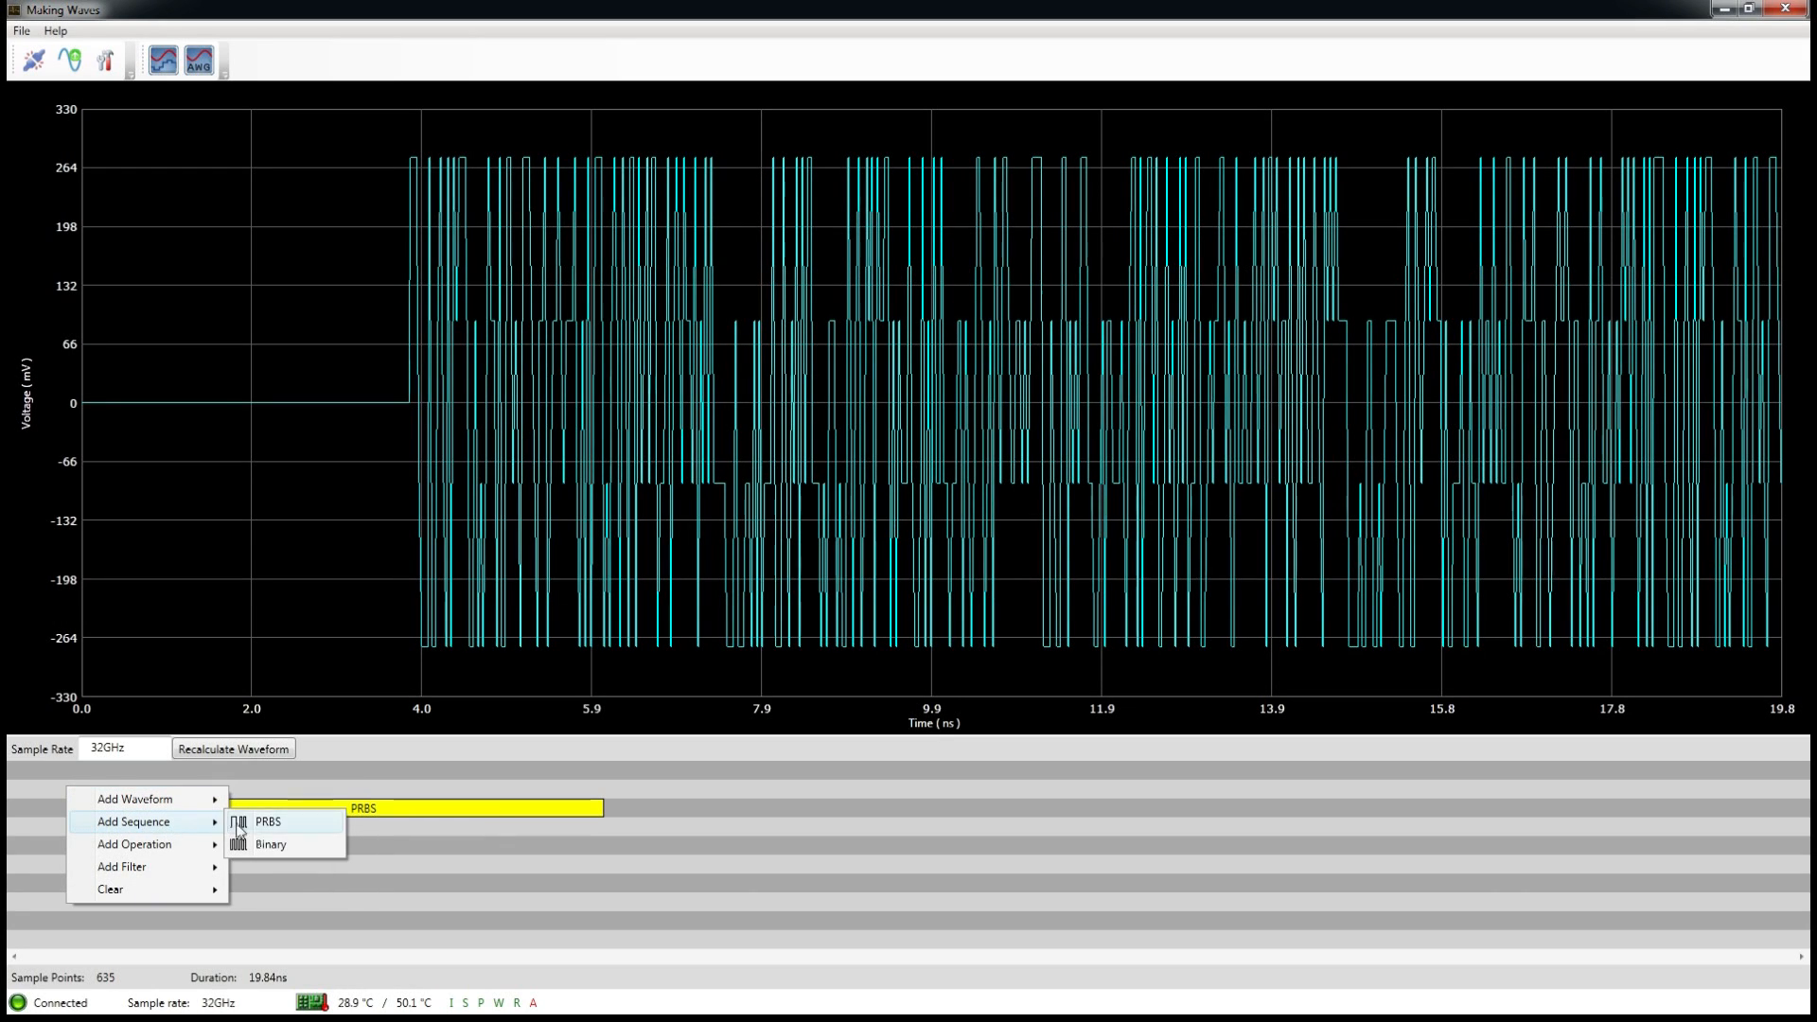
{"action": "left_click", "coordinate": [271, 846]}
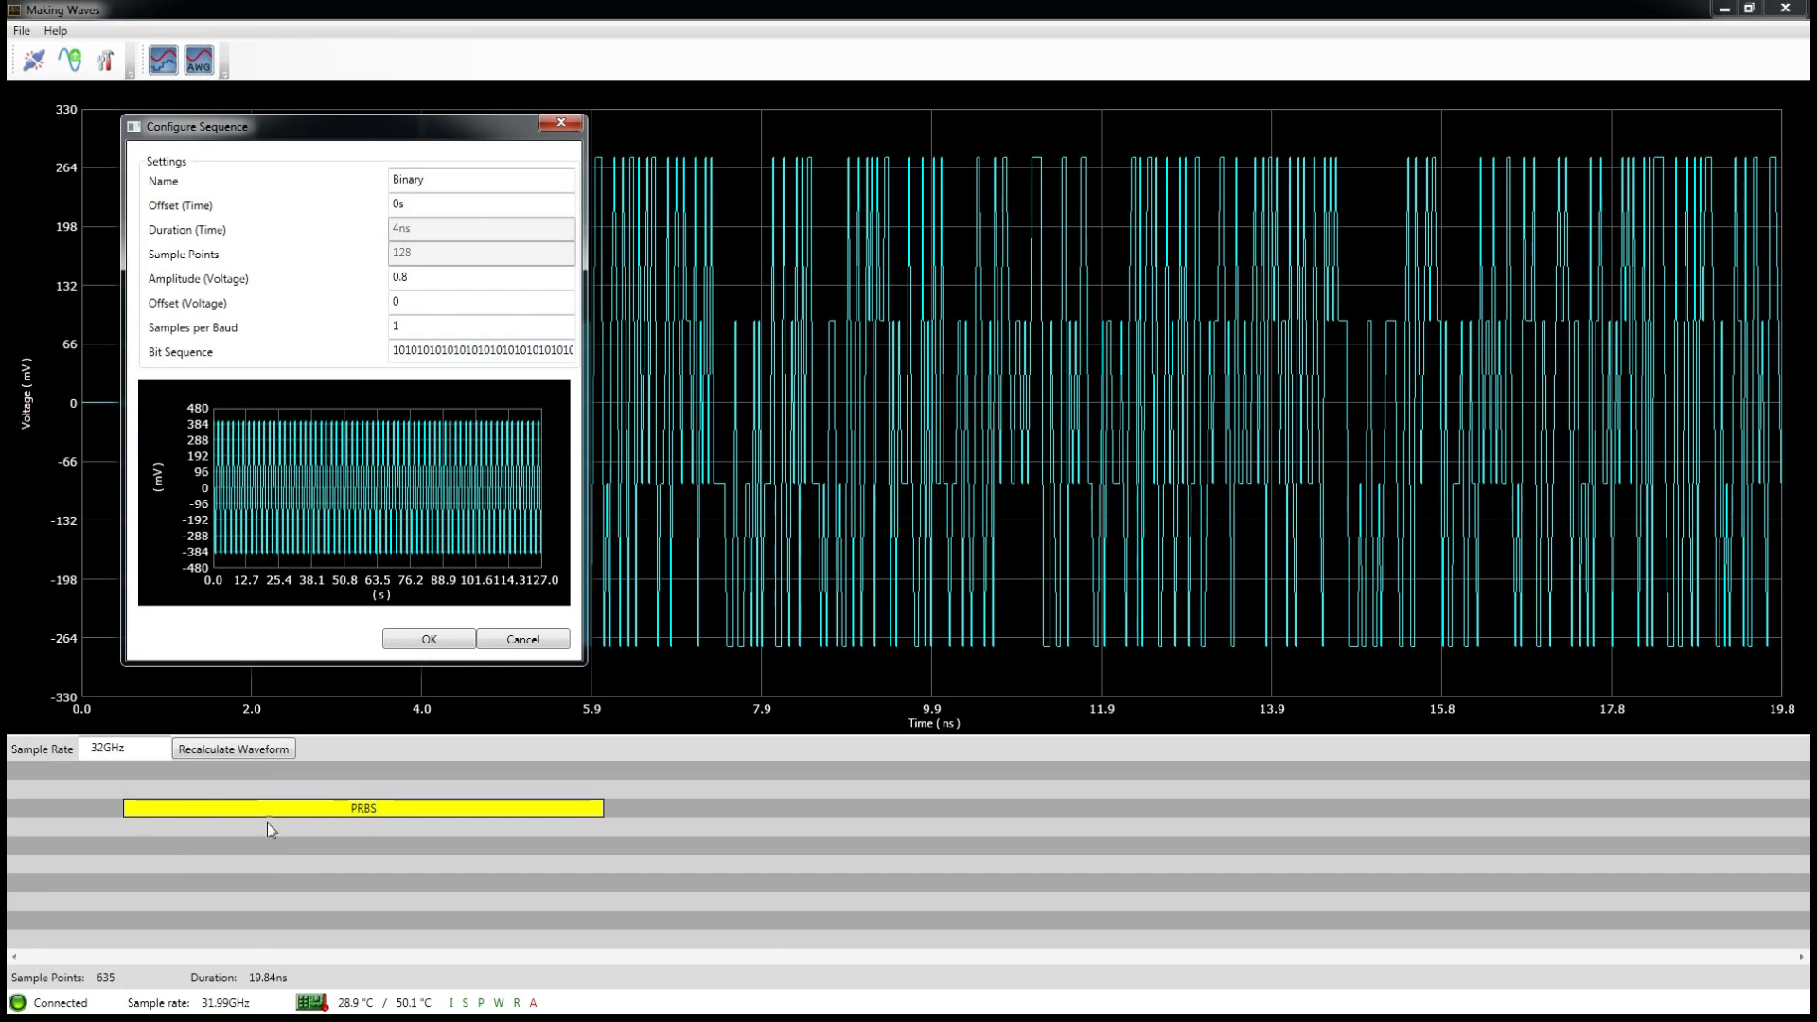
{"action": "double_click", "coordinate": [433, 351]}
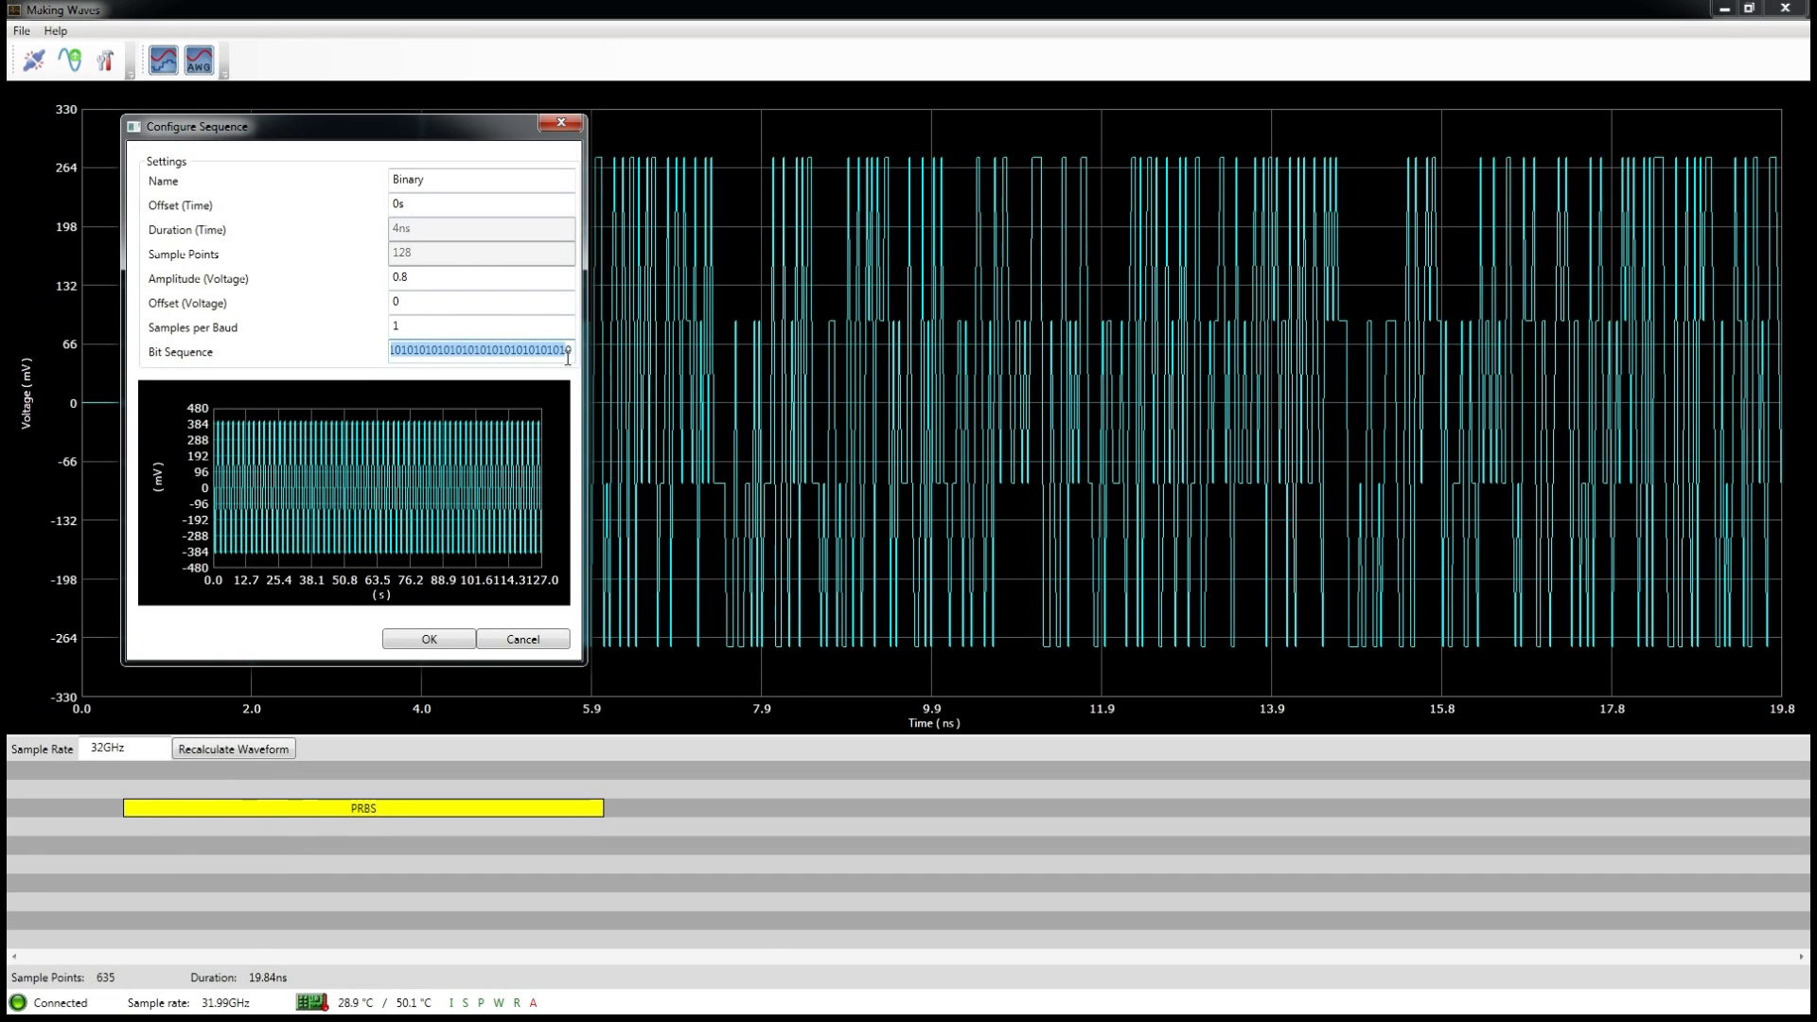
{"action": "type", "text": "101010"}
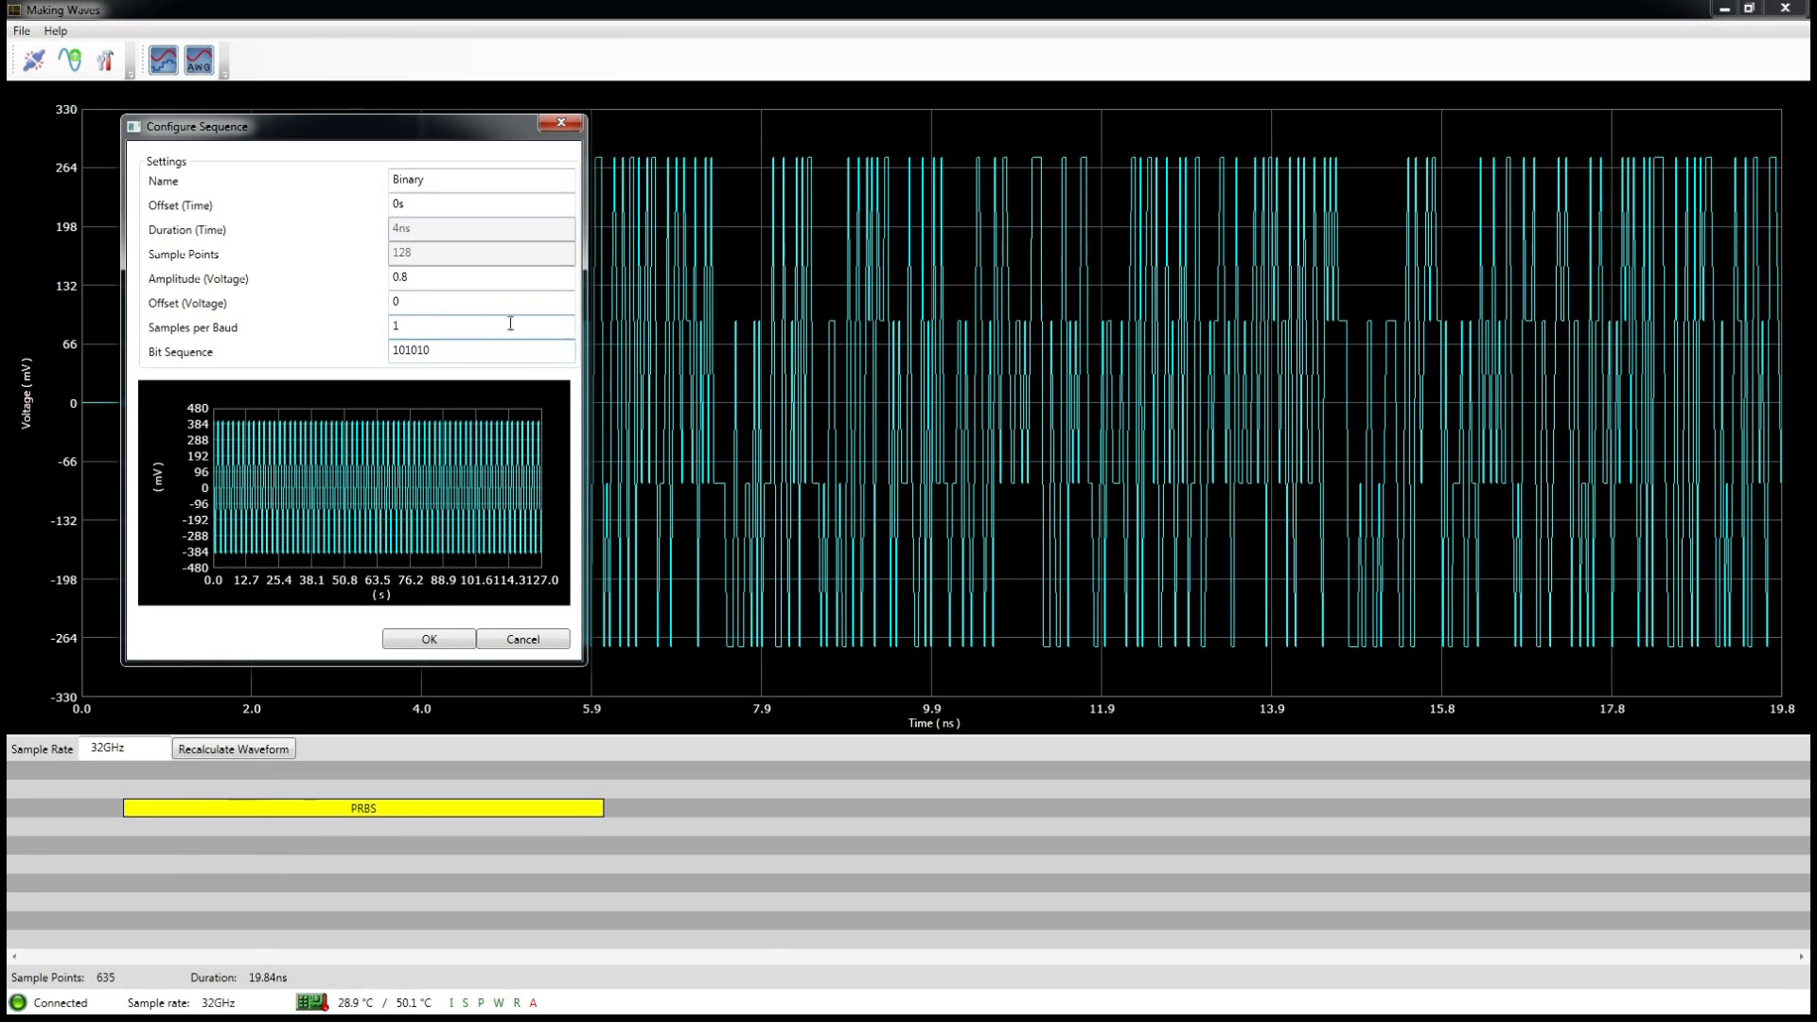
{"action": "left_click", "coordinate": [407, 350]}
{"action": "type", "text": "01"}
{"action": "left_click", "coordinate": [439, 350]}
{"action": "type", "text": "01"}
{"action": "left_click", "coordinate": [467, 352]}
{"action": "type", "text": "00"}
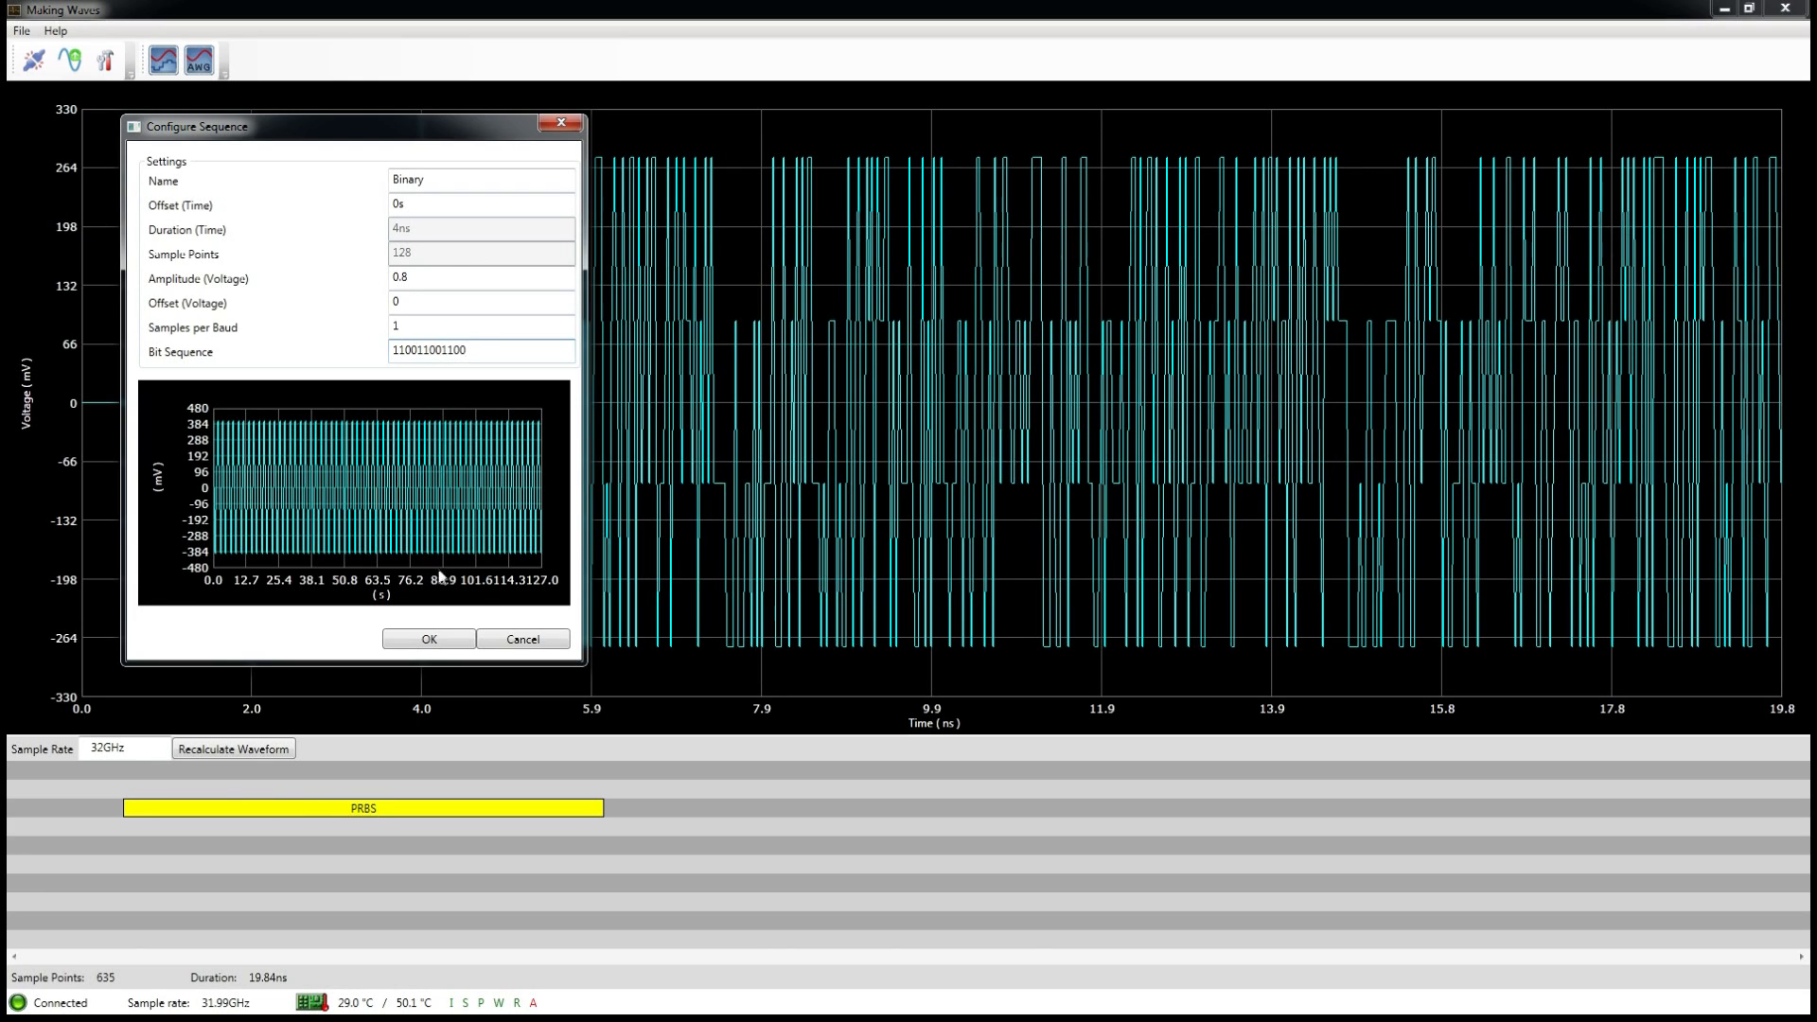
{"action": "left_click", "coordinate": [428, 641]}
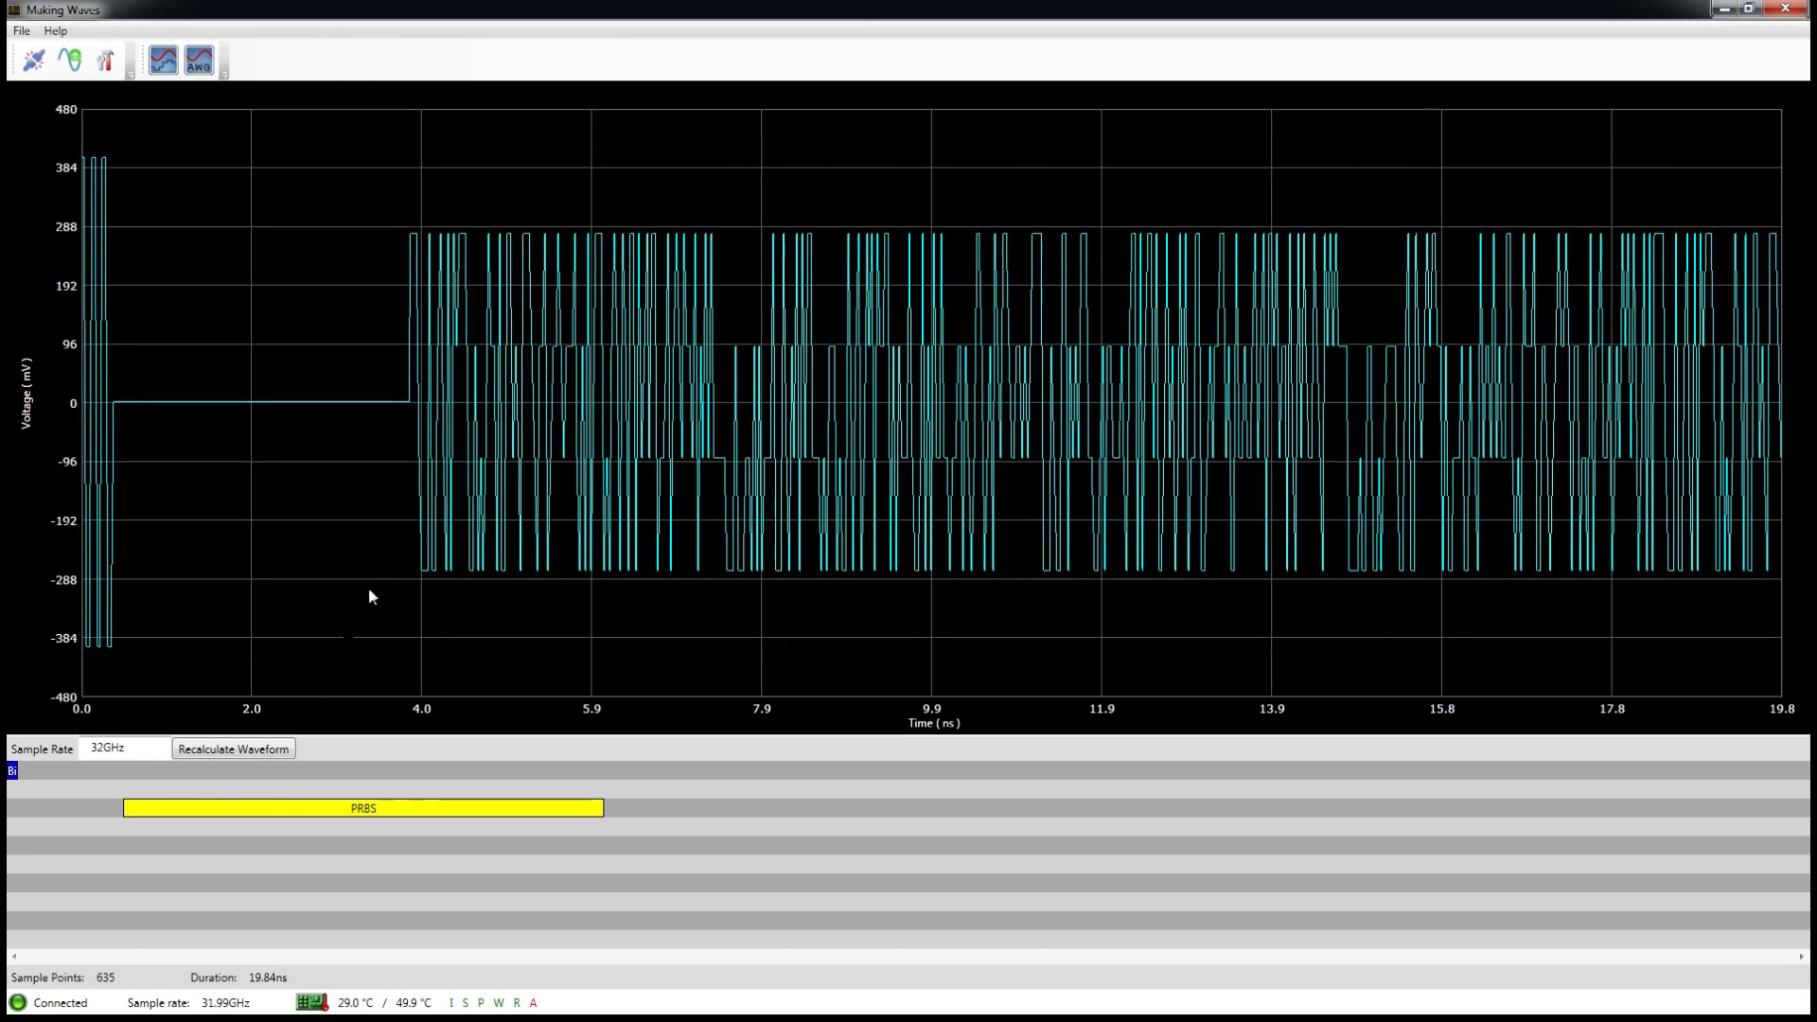
Step: Move the Binary block to the start of the PRBS track and shift the PRBS block to begin directly after it
{"action": "left_click", "coordinate": [12, 771]}
{"action": "left_click_drag", "start_coordinate": [11, 772], "coordinate": [12, 808]}
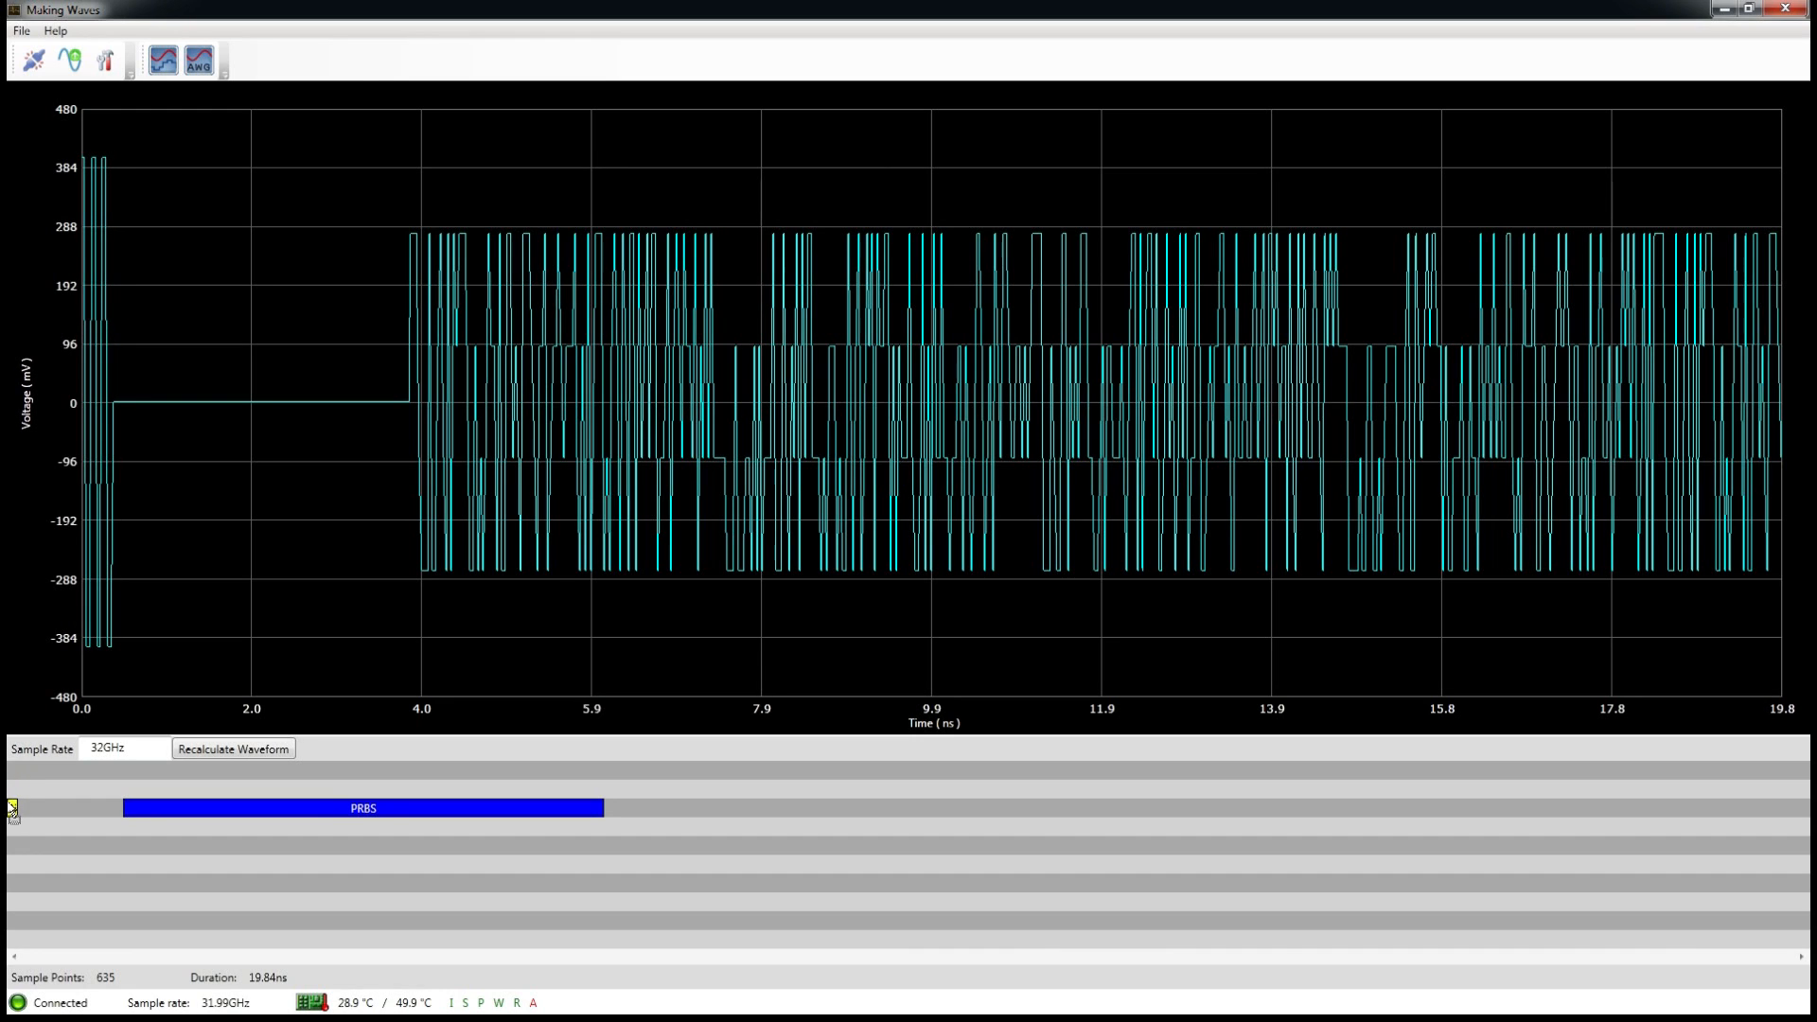
{"action": "left_click", "coordinate": [146, 811]}
{"action": "left_click_drag", "start_coordinate": [146, 812], "coordinate": [41, 811]}
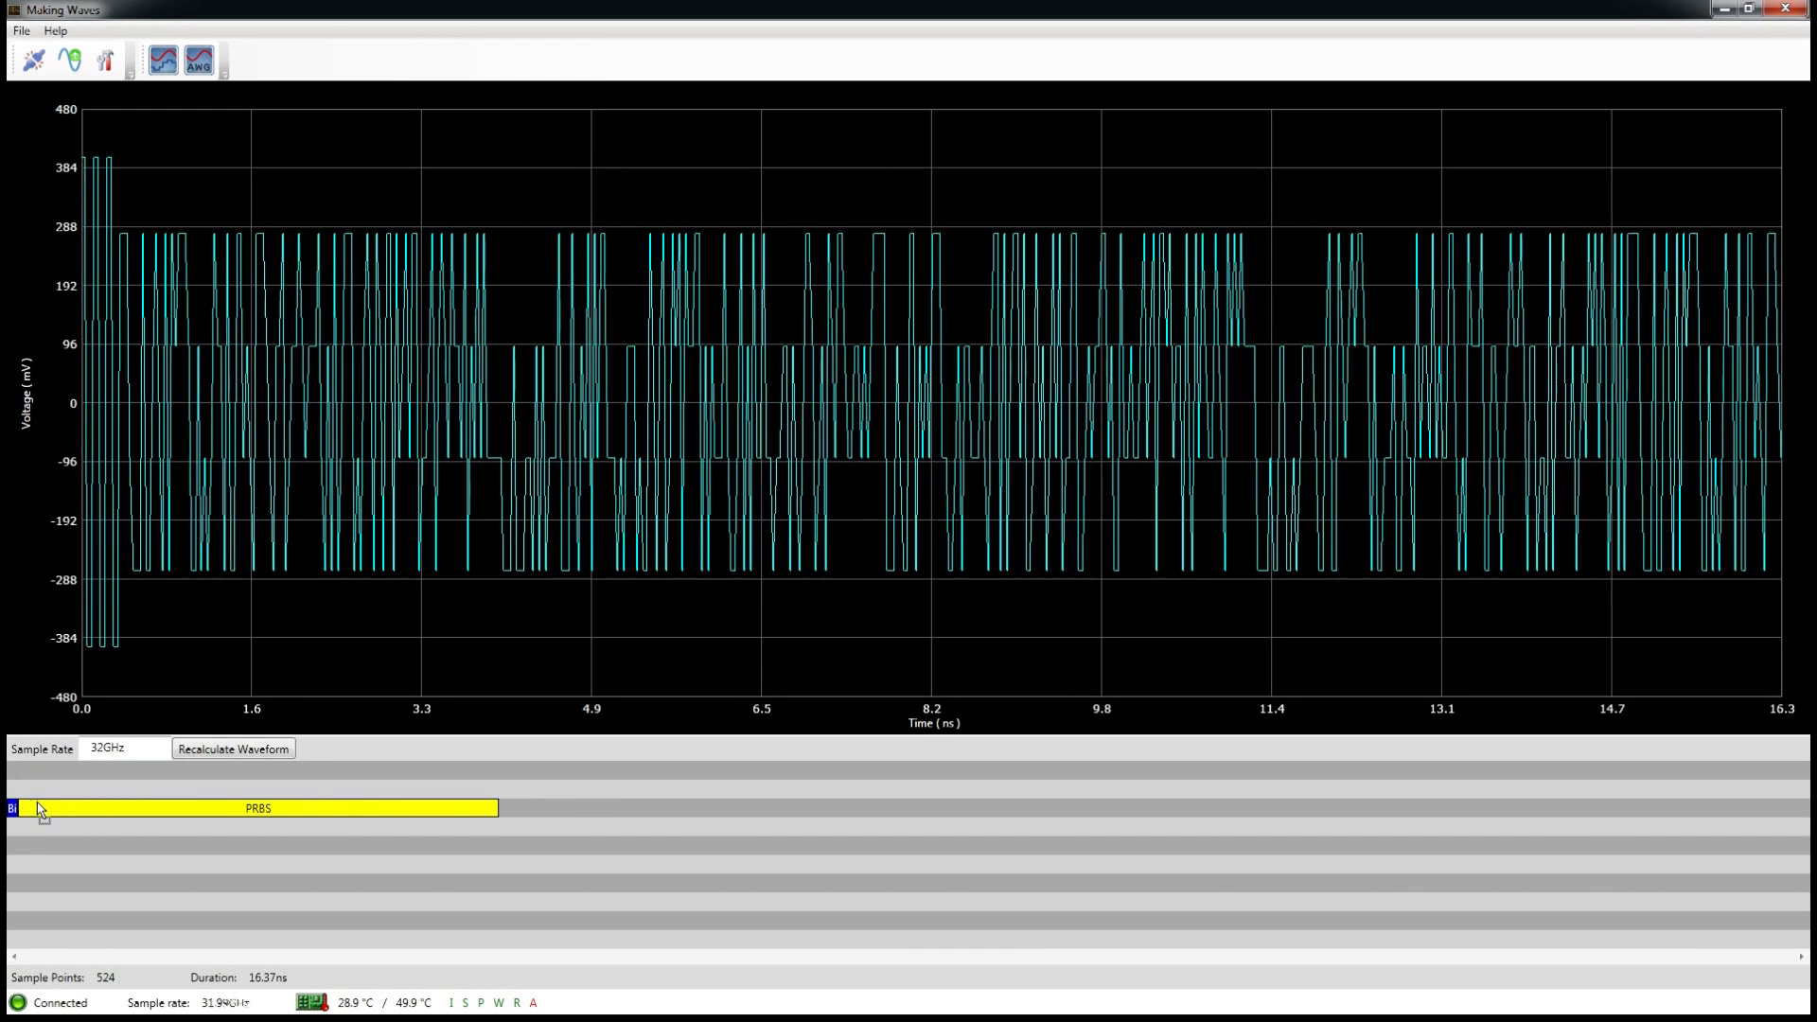
Step: Set the PRBS sequence's amplitude to 0.8
{"action": "double_click", "coordinate": [38, 804]}
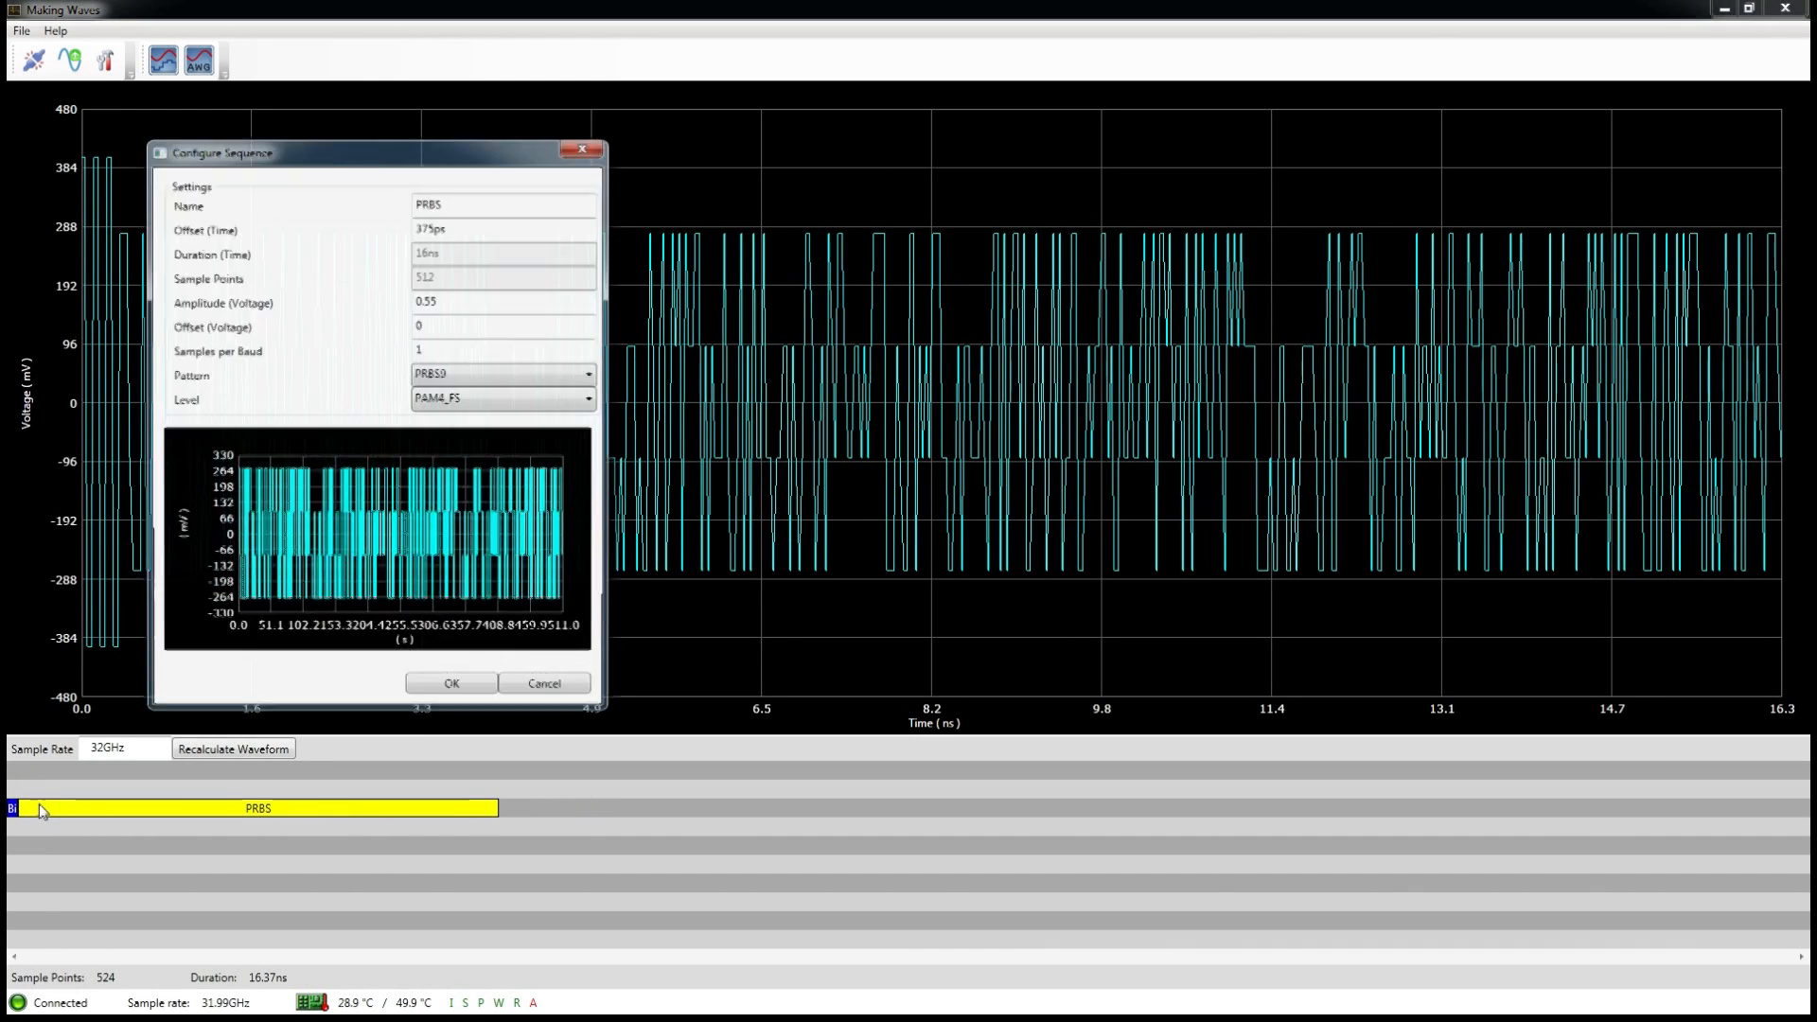
{"action": "left_click_drag", "start_coordinate": [442, 299], "coordinate": [426, 302]}
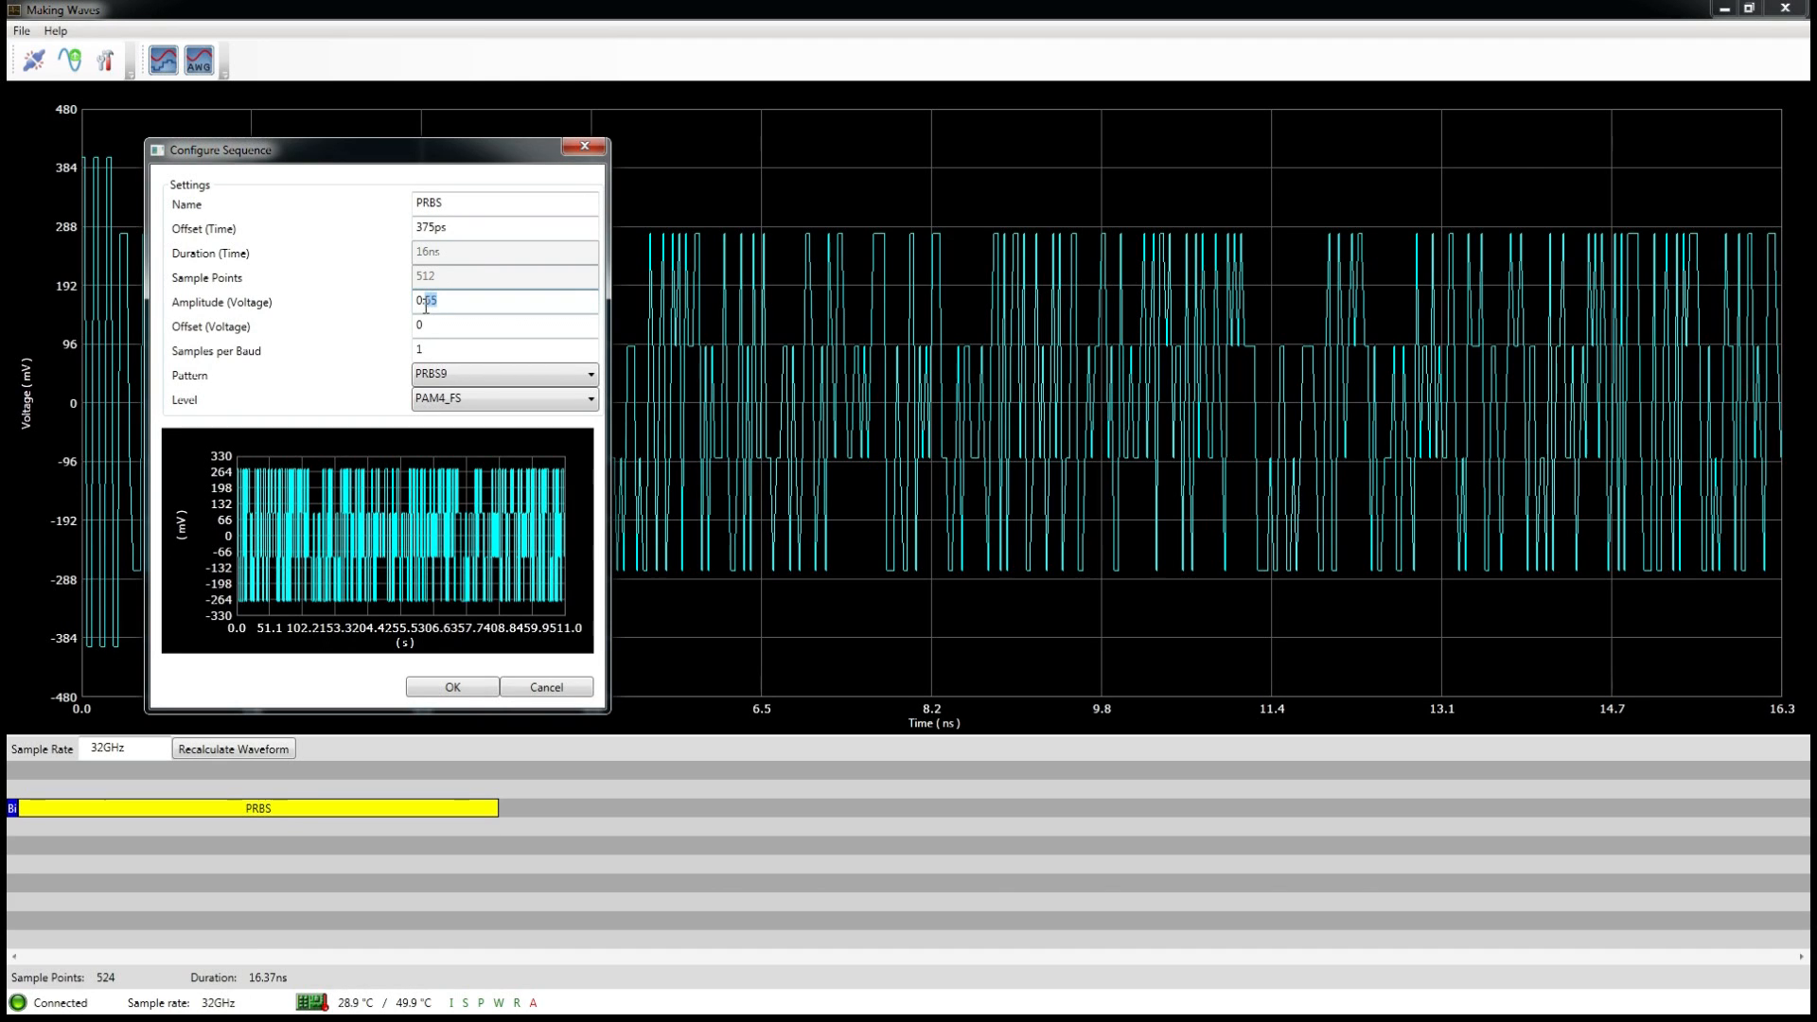
{"action": "type", "text": "8"}
{"action": "left_click", "coordinate": [449, 688]}
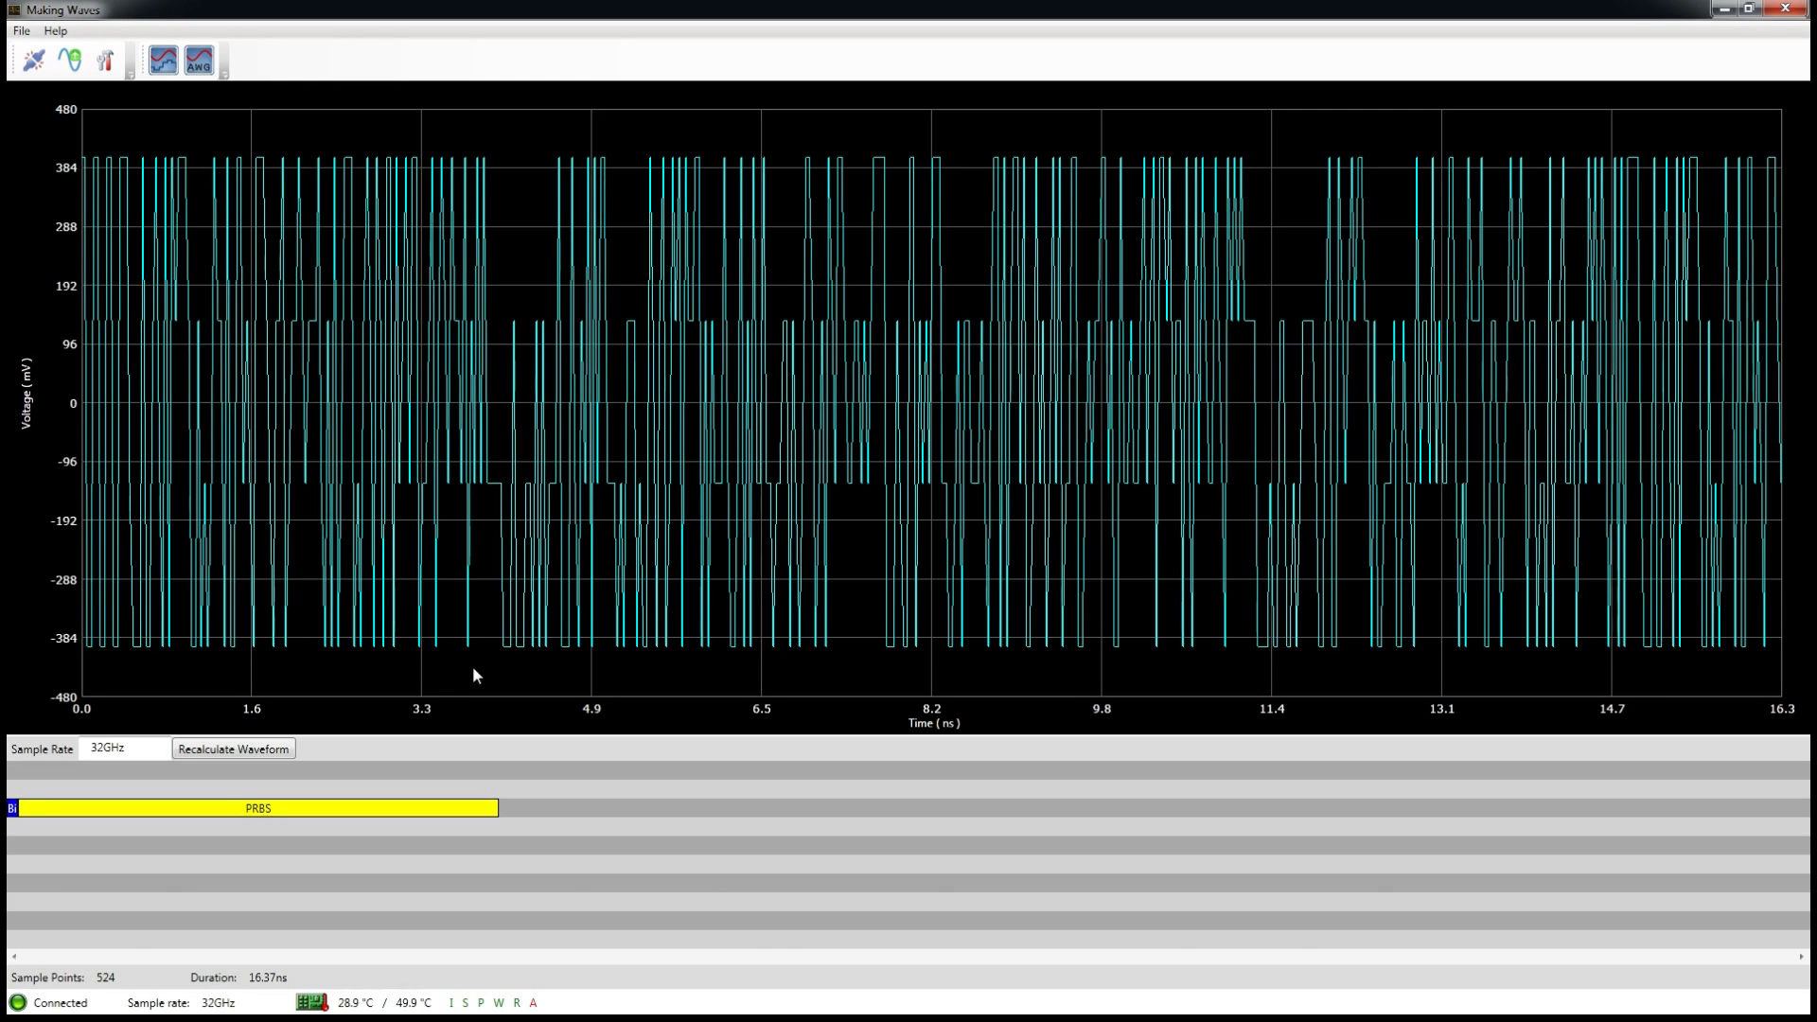
Step: Set the Binary sequence's amplitude to 0.55
{"action": "left_click", "coordinate": [277, 805]}
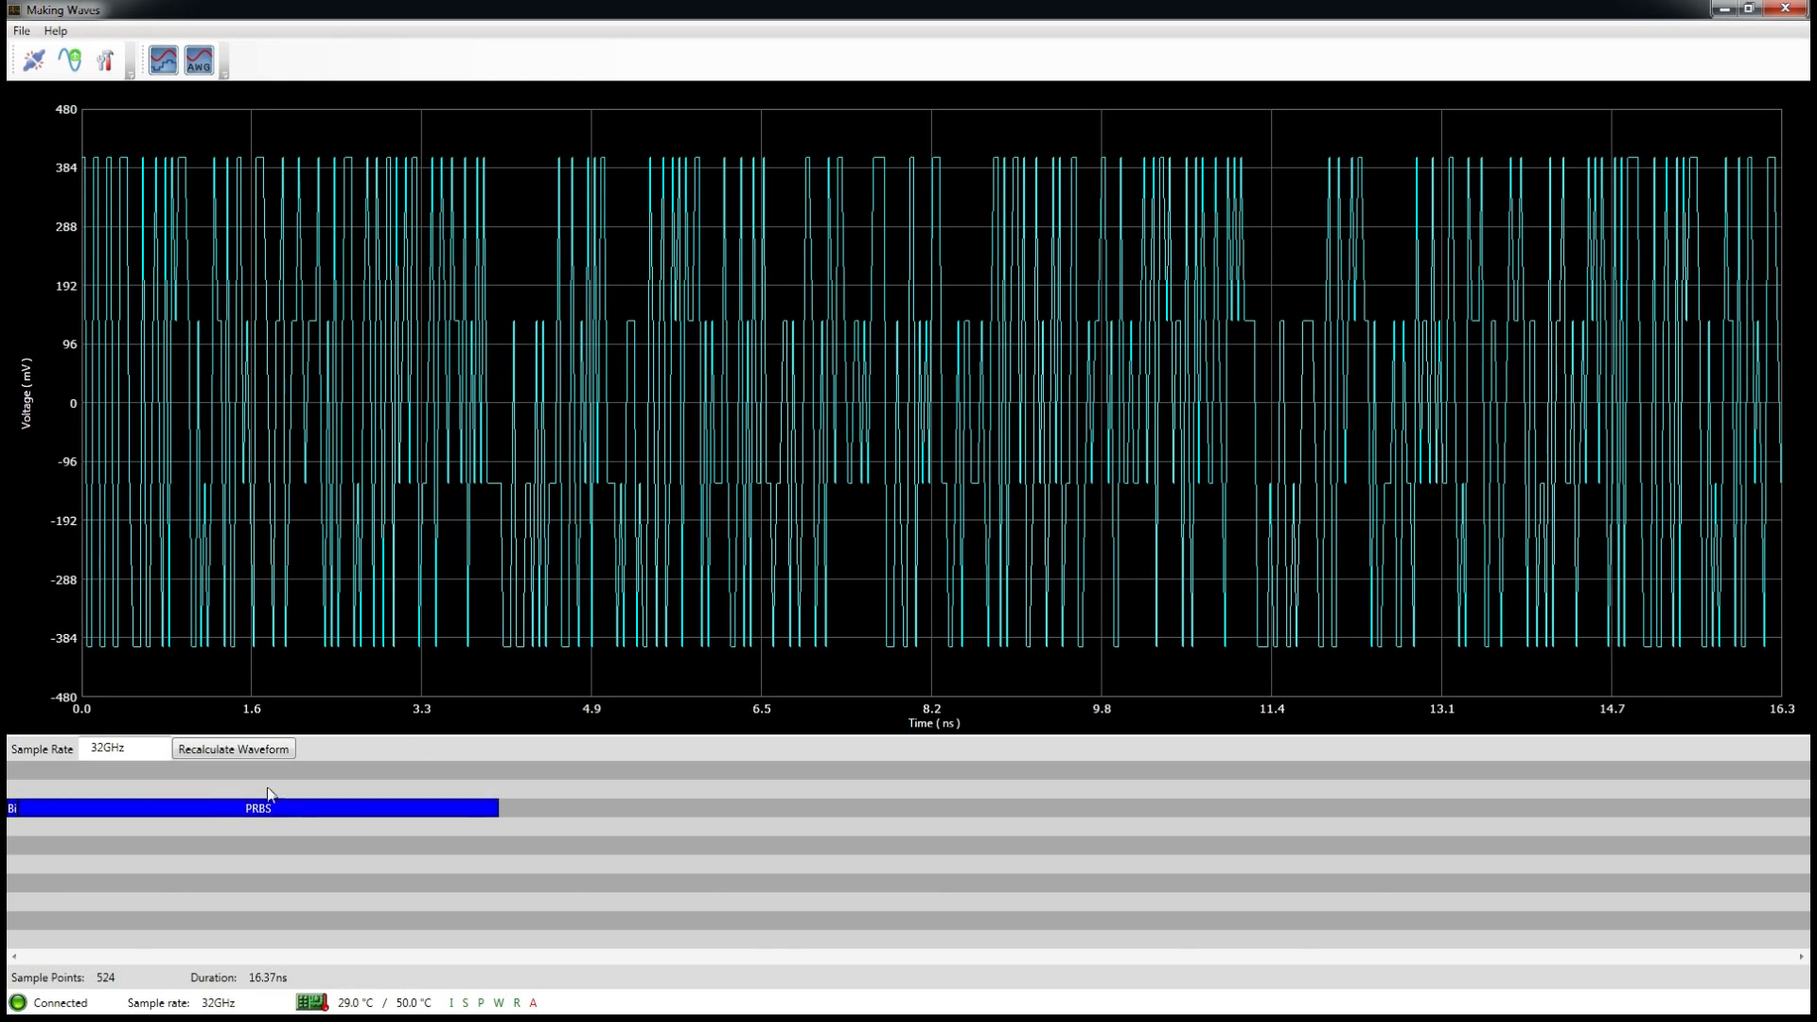
{"action": "double_click", "coordinate": [13, 810]}
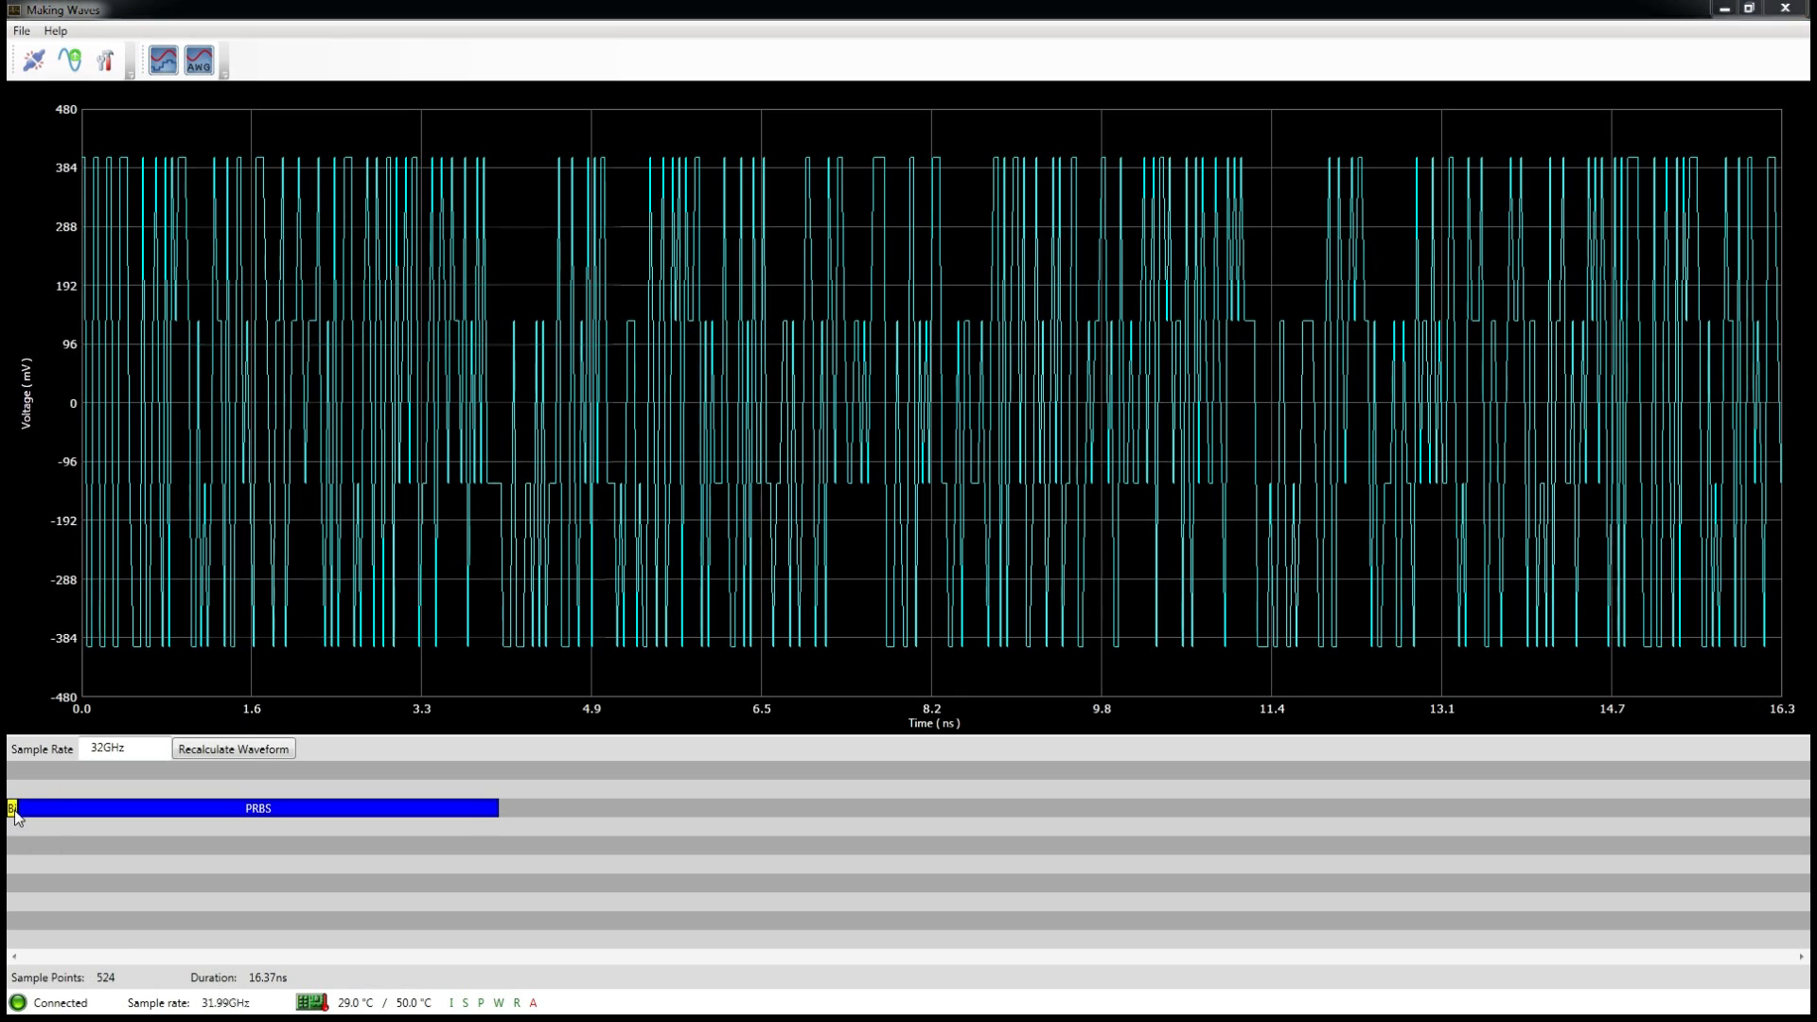
{"action": "left_click_drag", "start_coordinate": [456, 324], "coordinate": [447, 324]}
{"action": "type", "text": ".55"}
{"action": "left_click", "coordinate": [481, 686]}
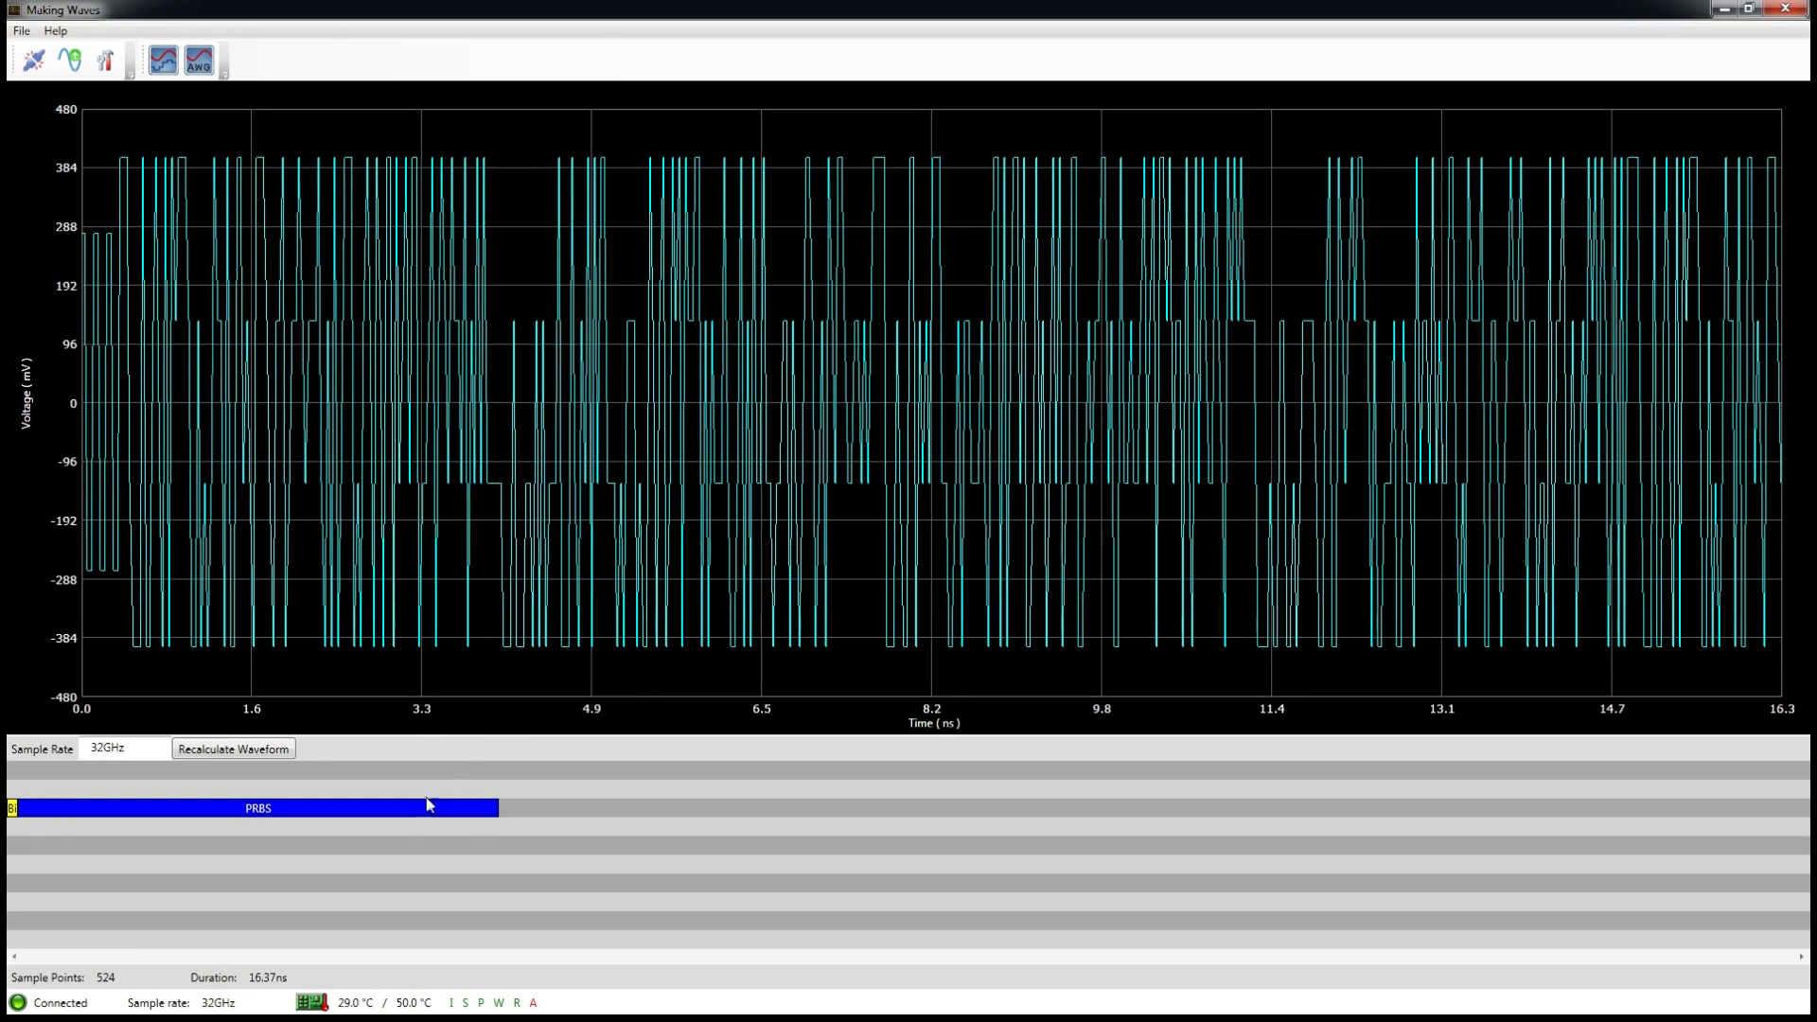
Step: Set the PRBS sequence's amplitude to 0.55
{"action": "double_click", "coordinate": [413, 815]}
{"action": "left_click", "coordinate": [496, 347]}
{"action": "type", "text": "55"}
{"action": "left_click", "coordinate": [496, 736]}
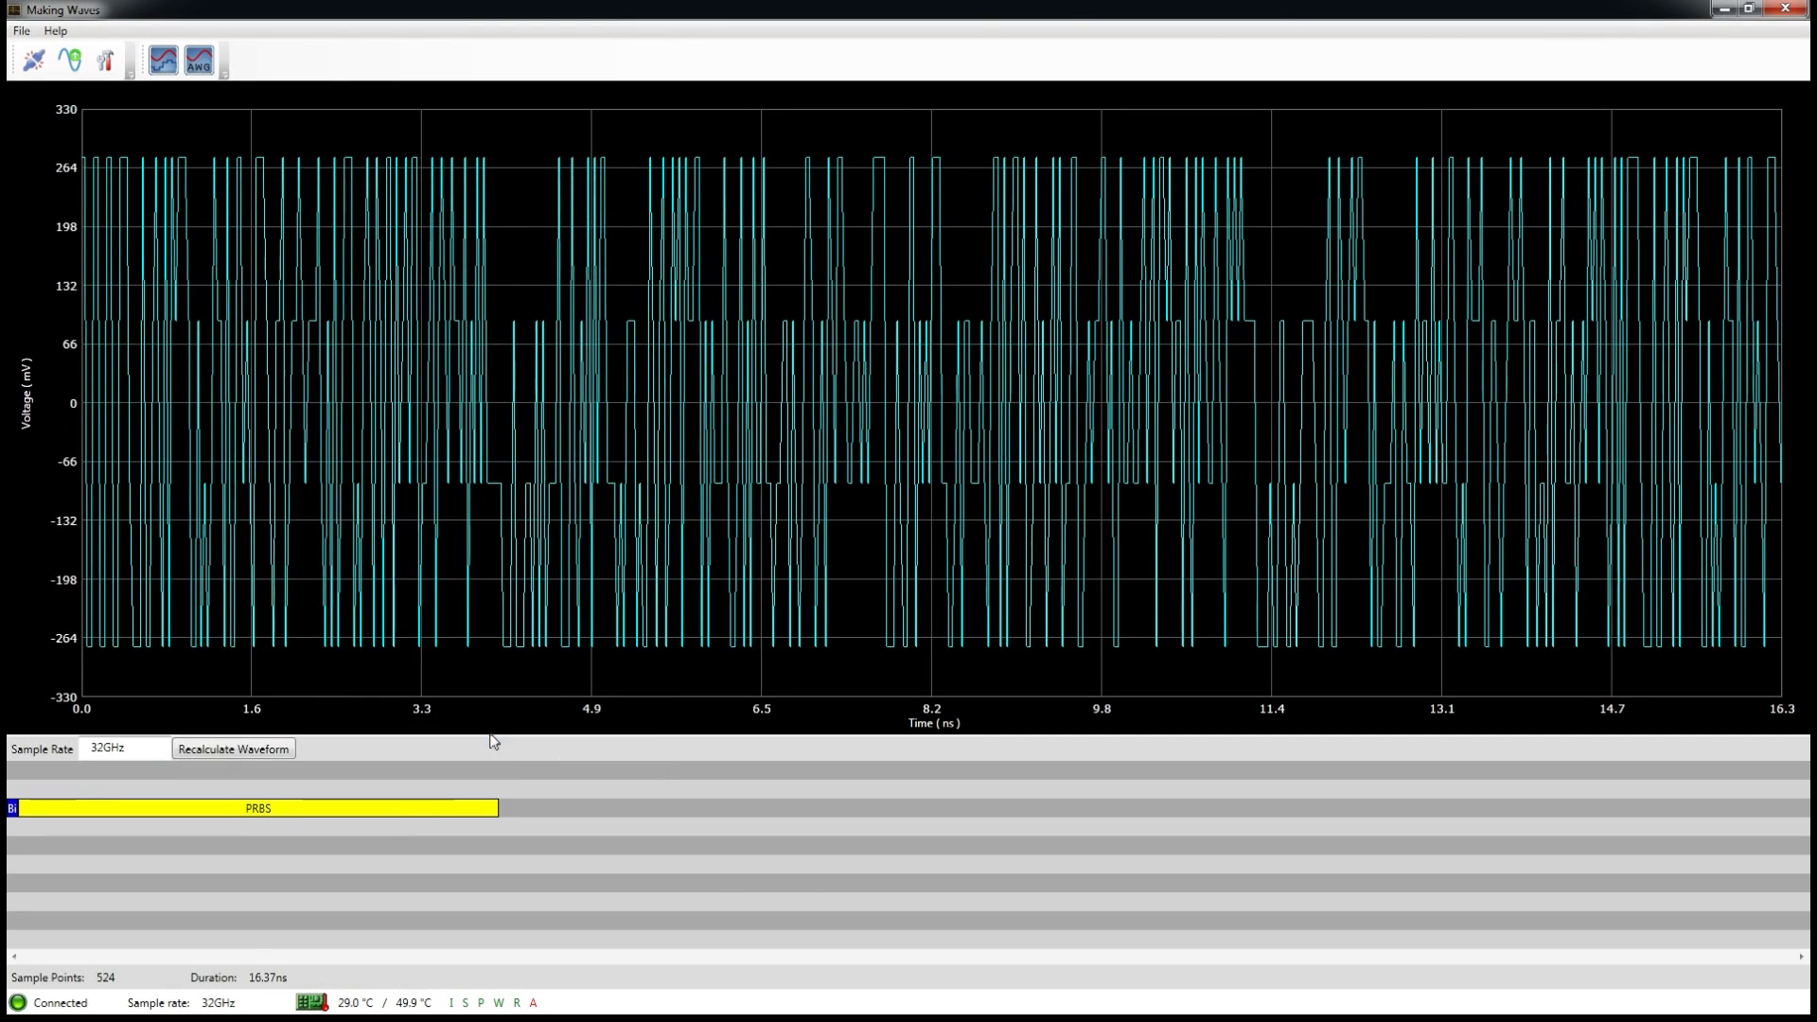
Step: Add a Pre-emphasis filter with 18 GHz bandwidth spanning the Binary and PRBS blocks, and move it to the track directly above them
{"action": "left_click", "coordinate": [314, 790]}
{"action": "right_click", "coordinate": [300, 789]}
{"action": "mouse_move", "coordinate": [379, 868]}
{"action": "left_click", "coordinate": [512, 868]}
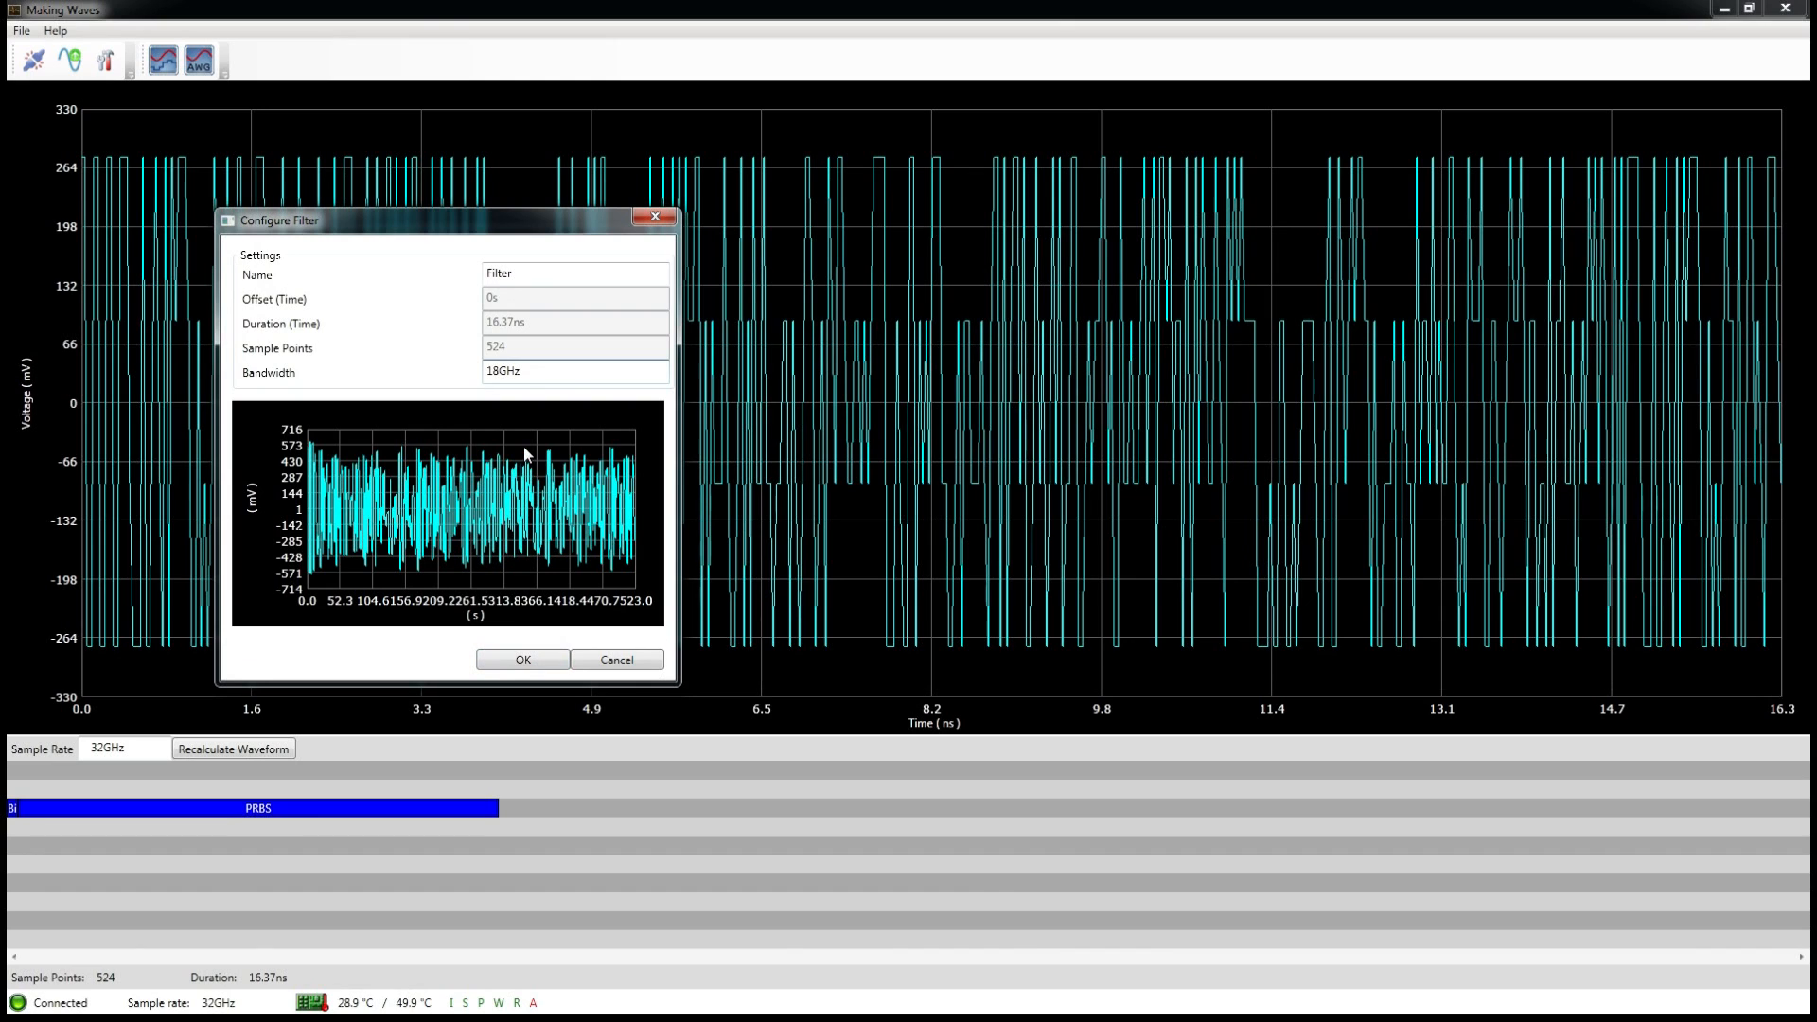
{"action": "left_click", "coordinate": [517, 660]}
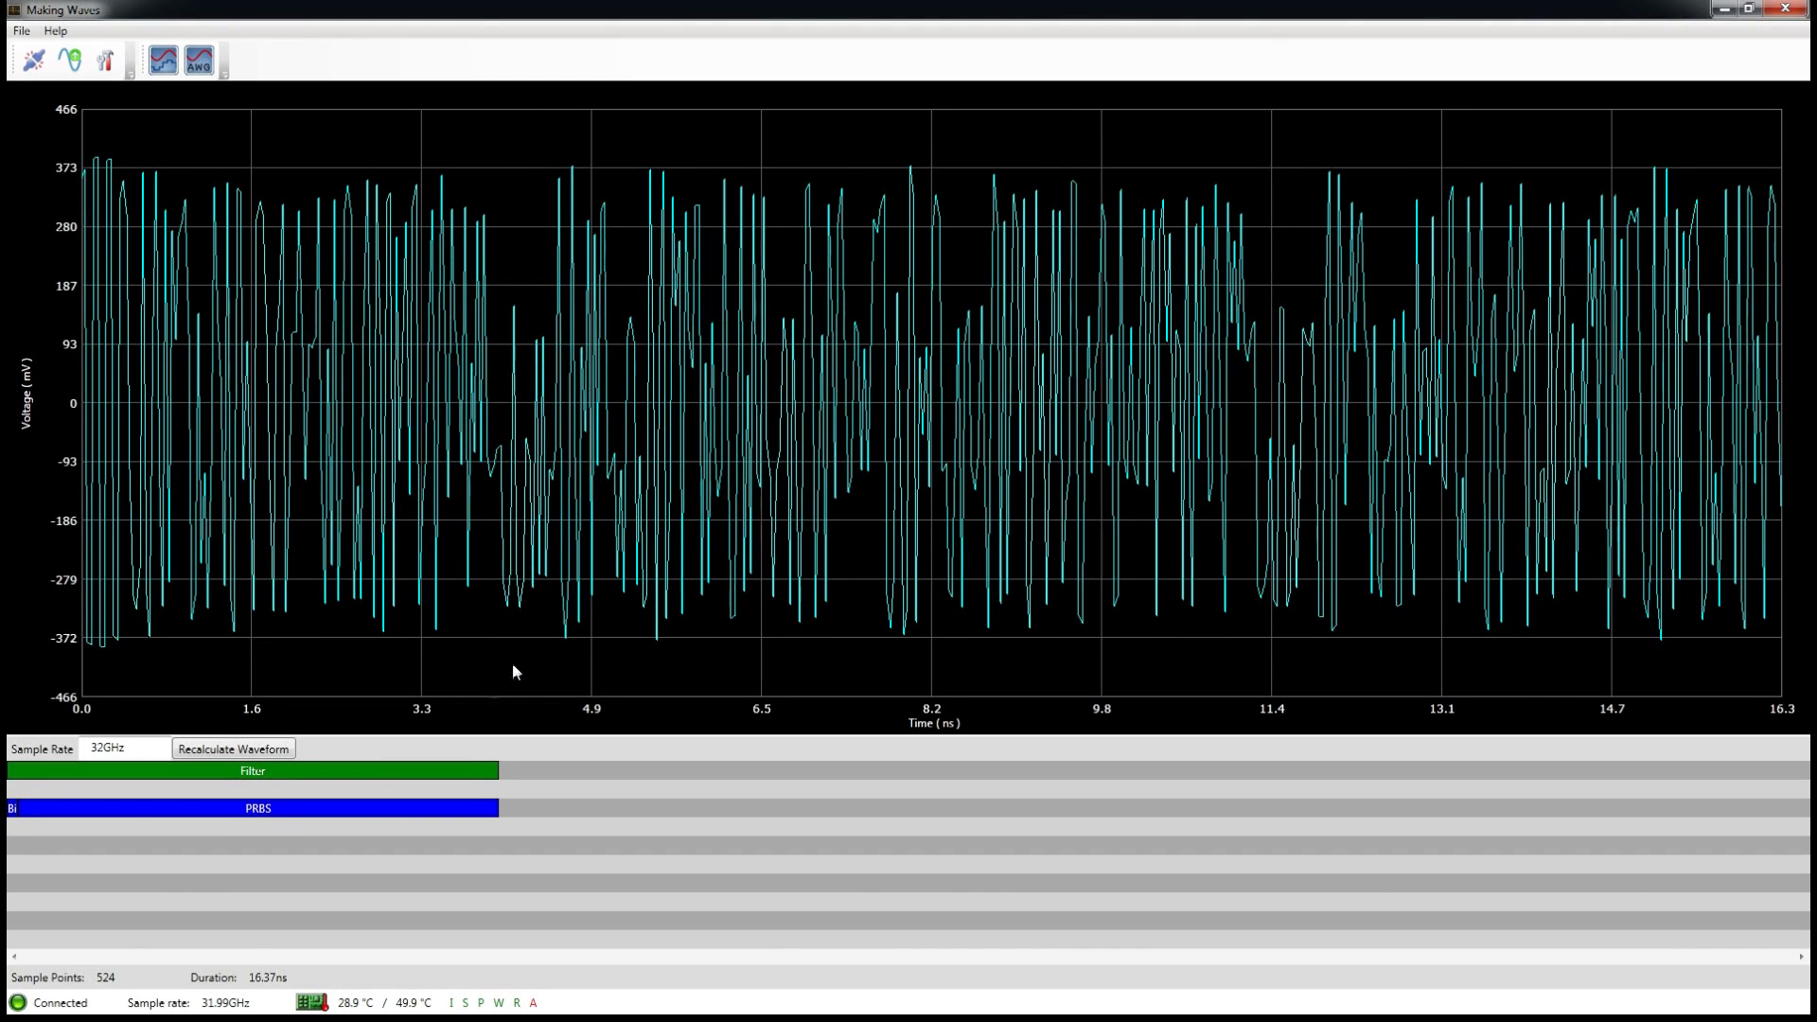
{"action": "left_click_drag", "start_coordinate": [459, 770], "coordinate": [458, 786]}
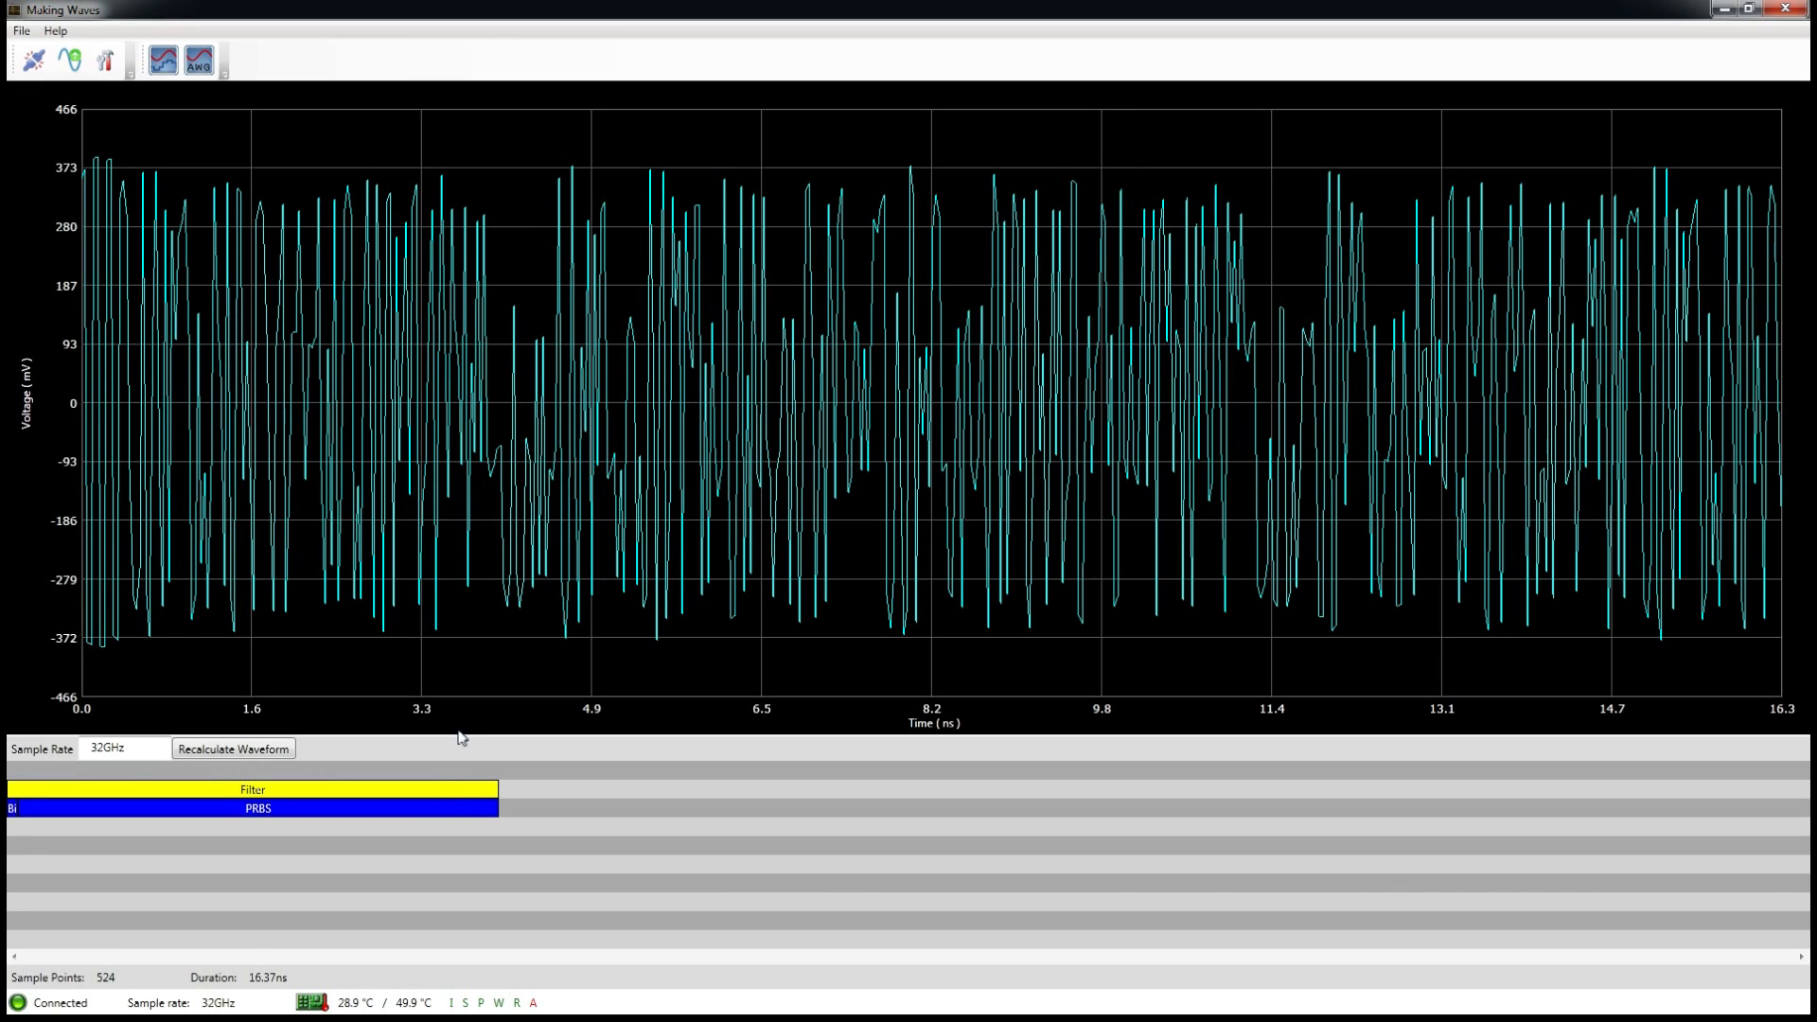
Step: Change the PRBS sequence's pattern to PRBS11 and send the waveform to the AWG
{"action": "double_click", "coordinate": [449, 810]}
{"action": "left_click", "coordinate": [530, 467]}
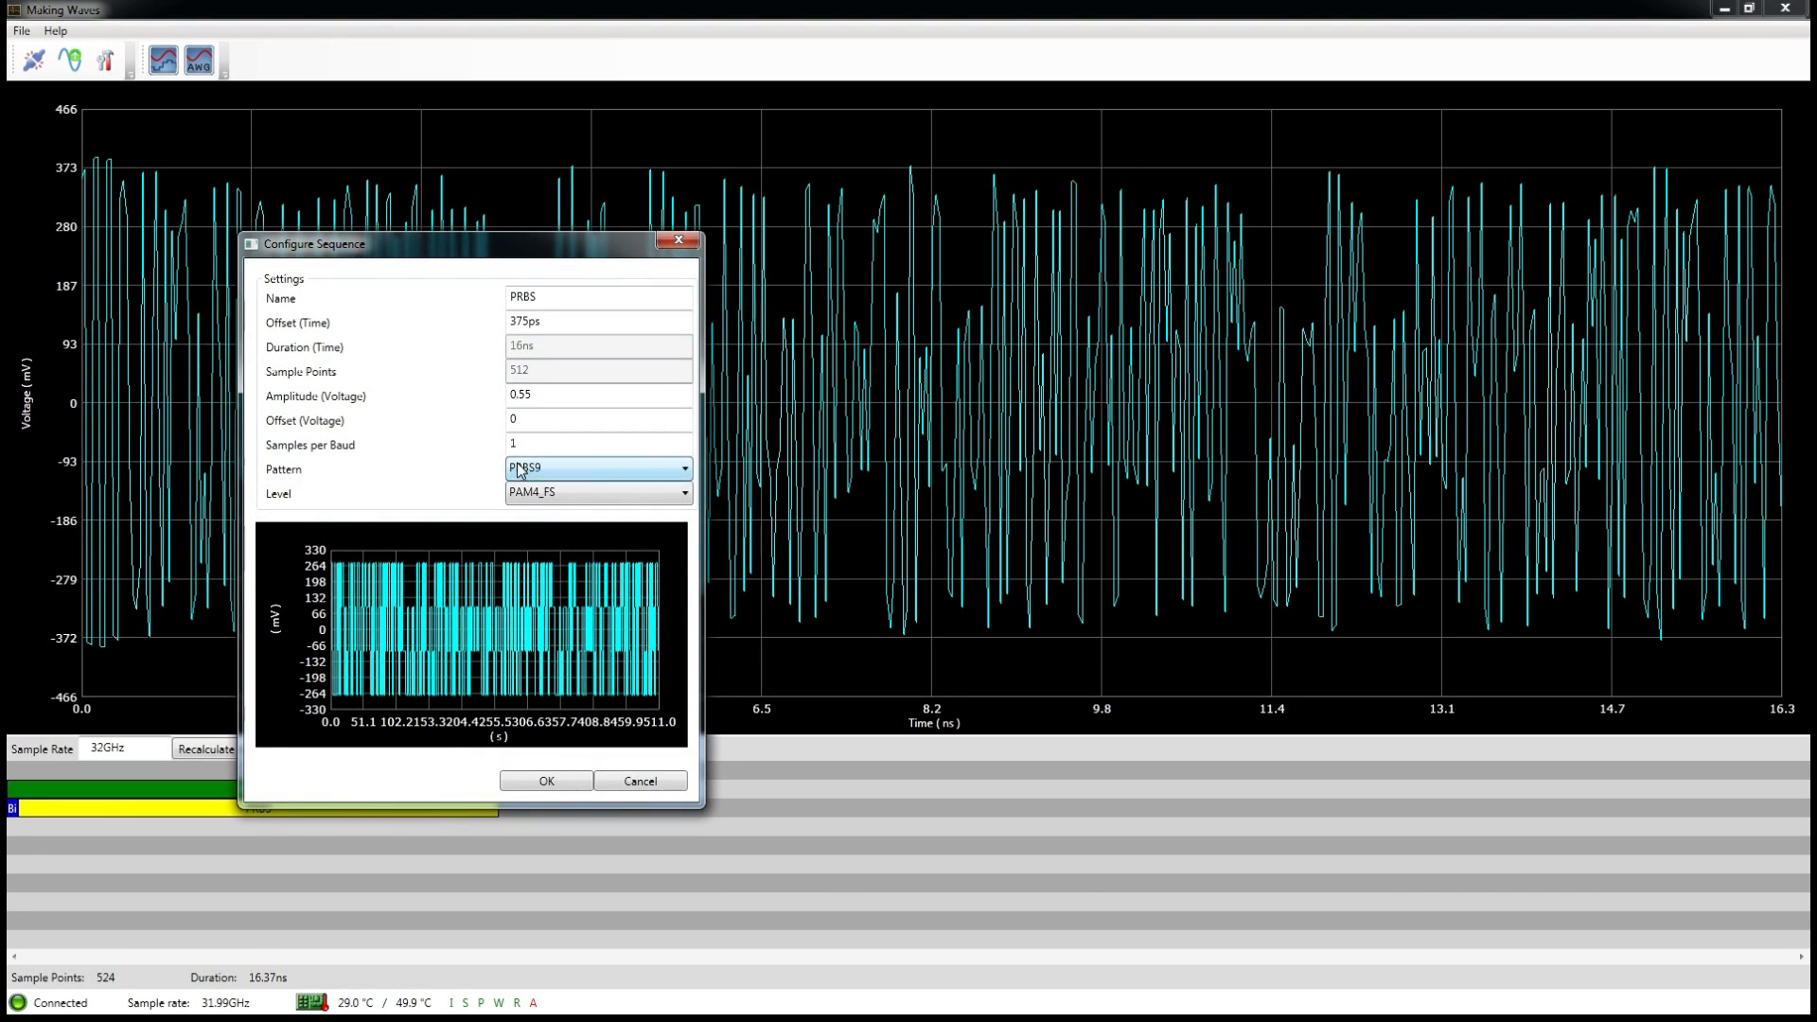
{"action": "left_click", "coordinate": [527, 520]}
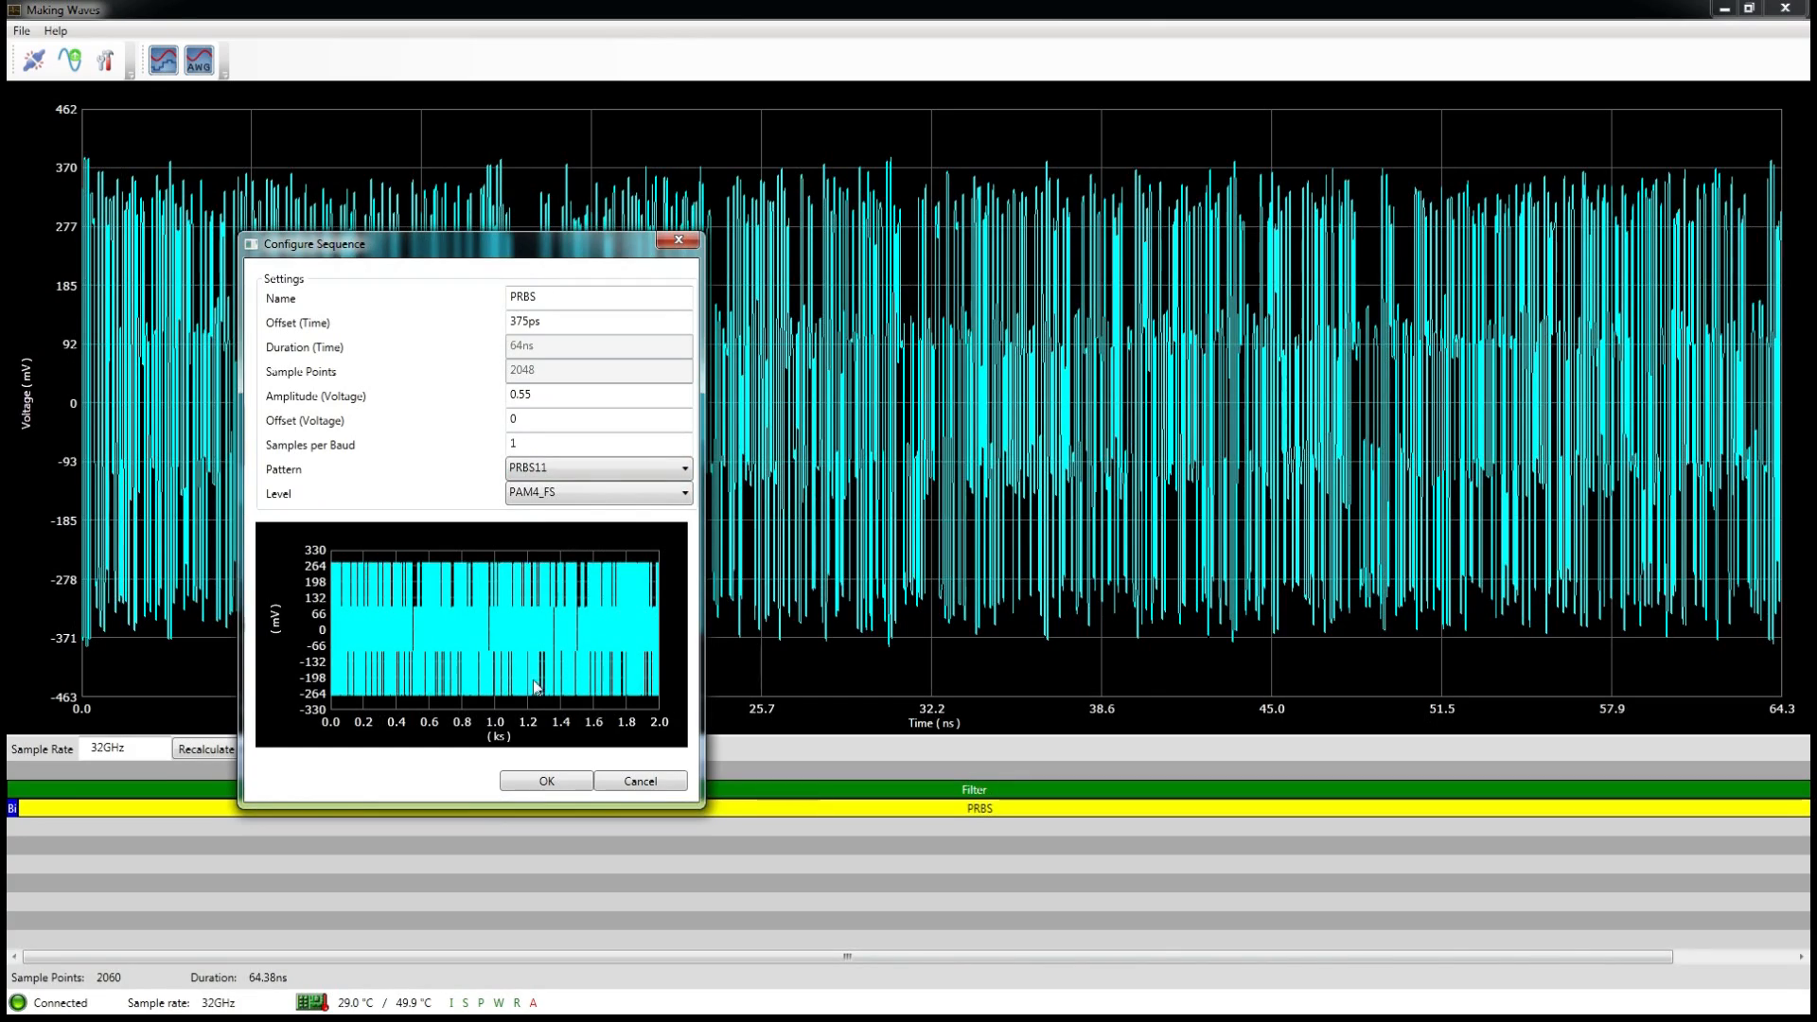
{"action": "left_click", "coordinate": [547, 781]}
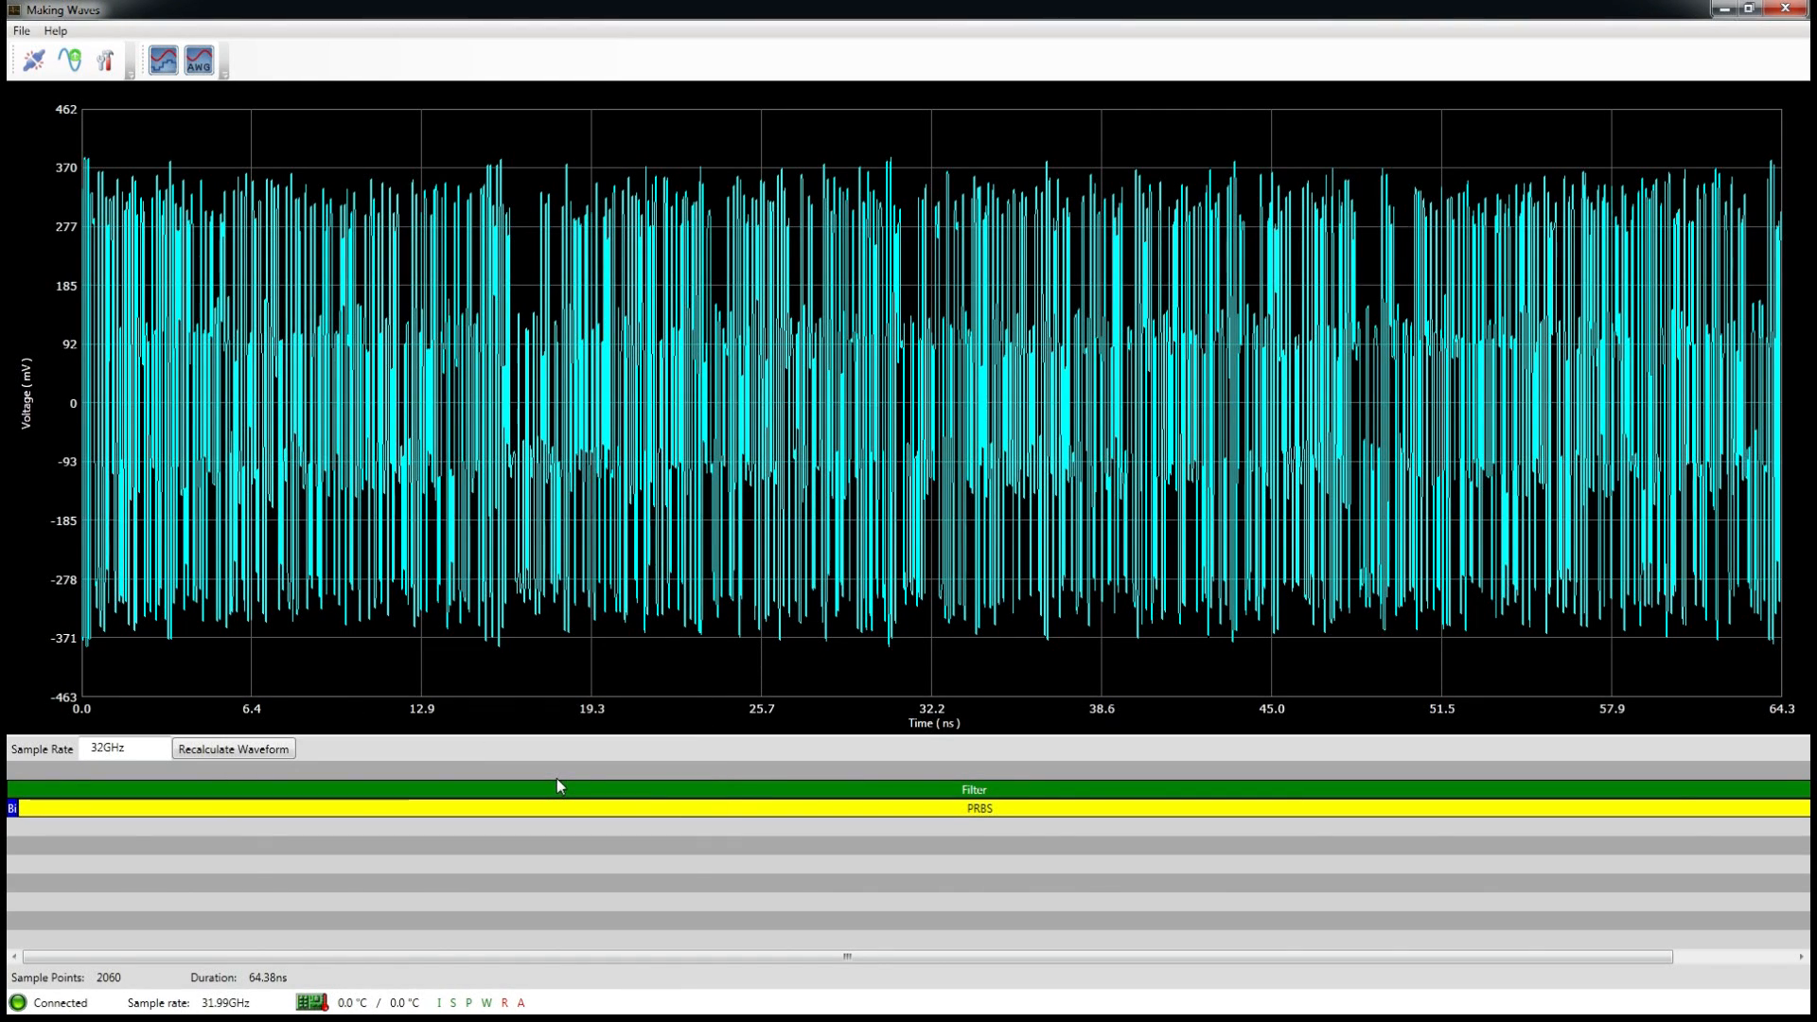
{"action": "left_click", "coordinate": [73, 71]}
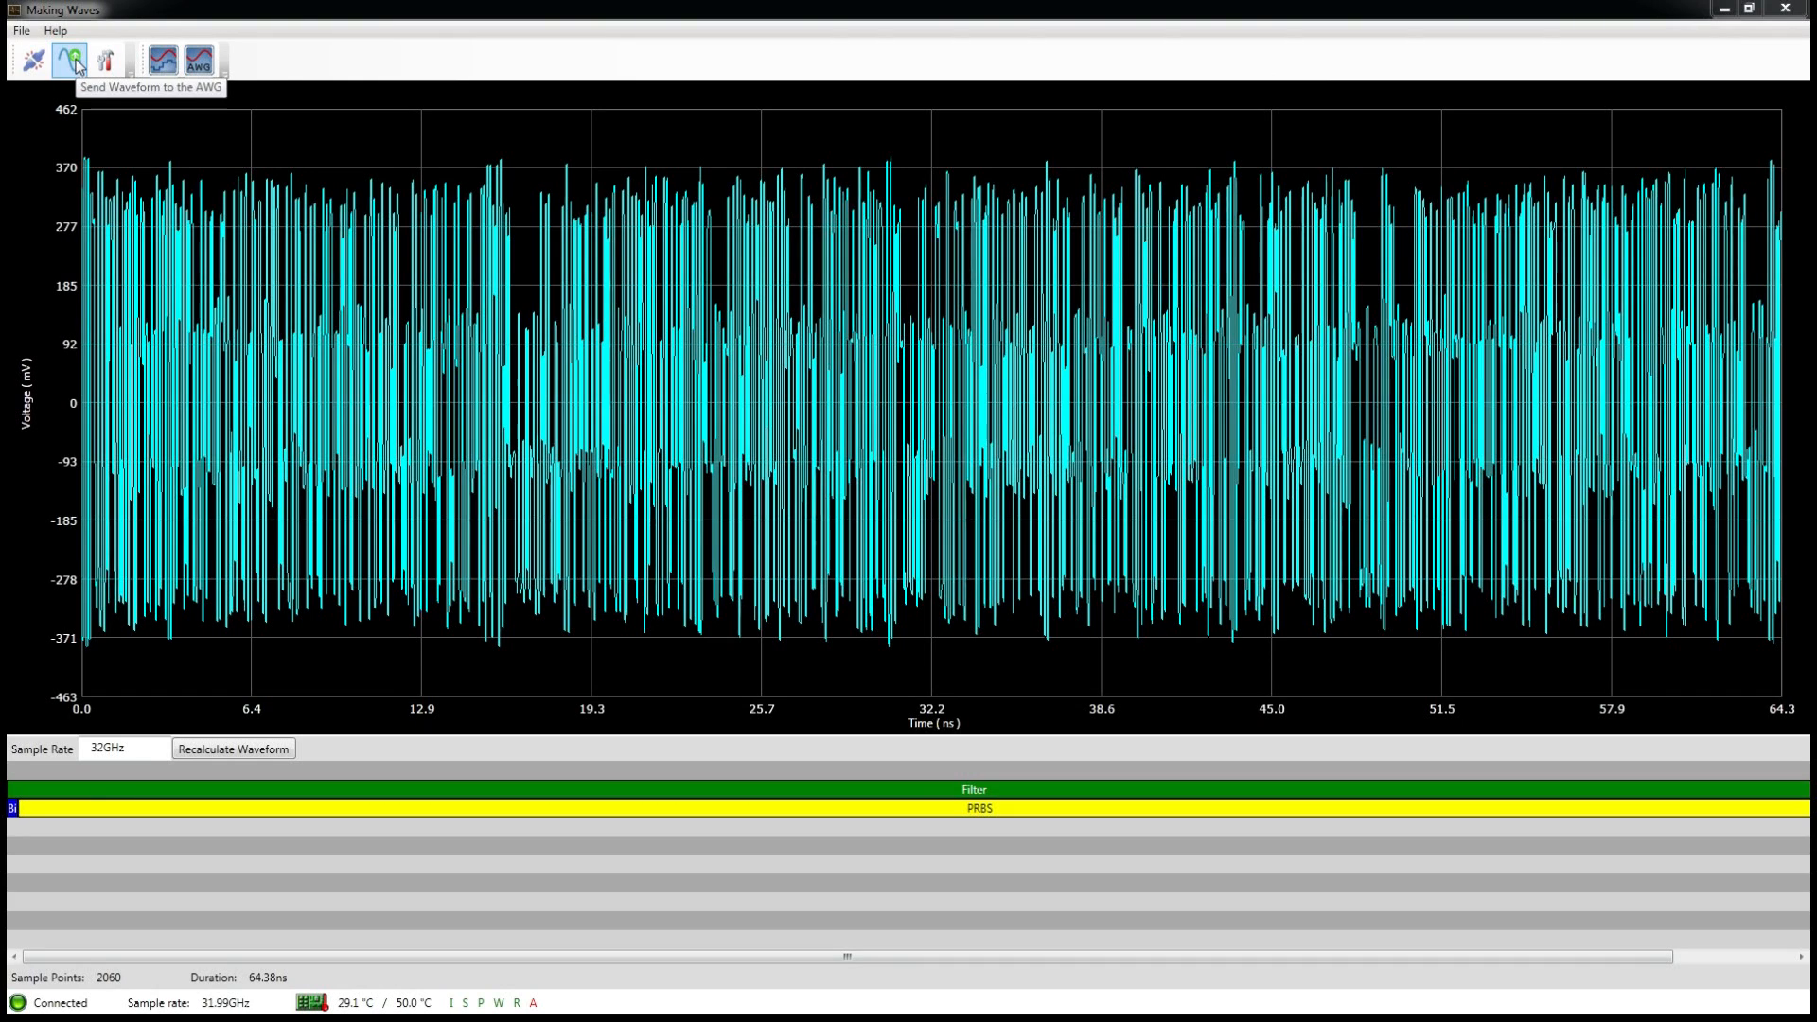
Step: Clear all blocks, including the filter and both sequences, from the timeline
{"action": "right_click", "coordinate": [313, 850]}
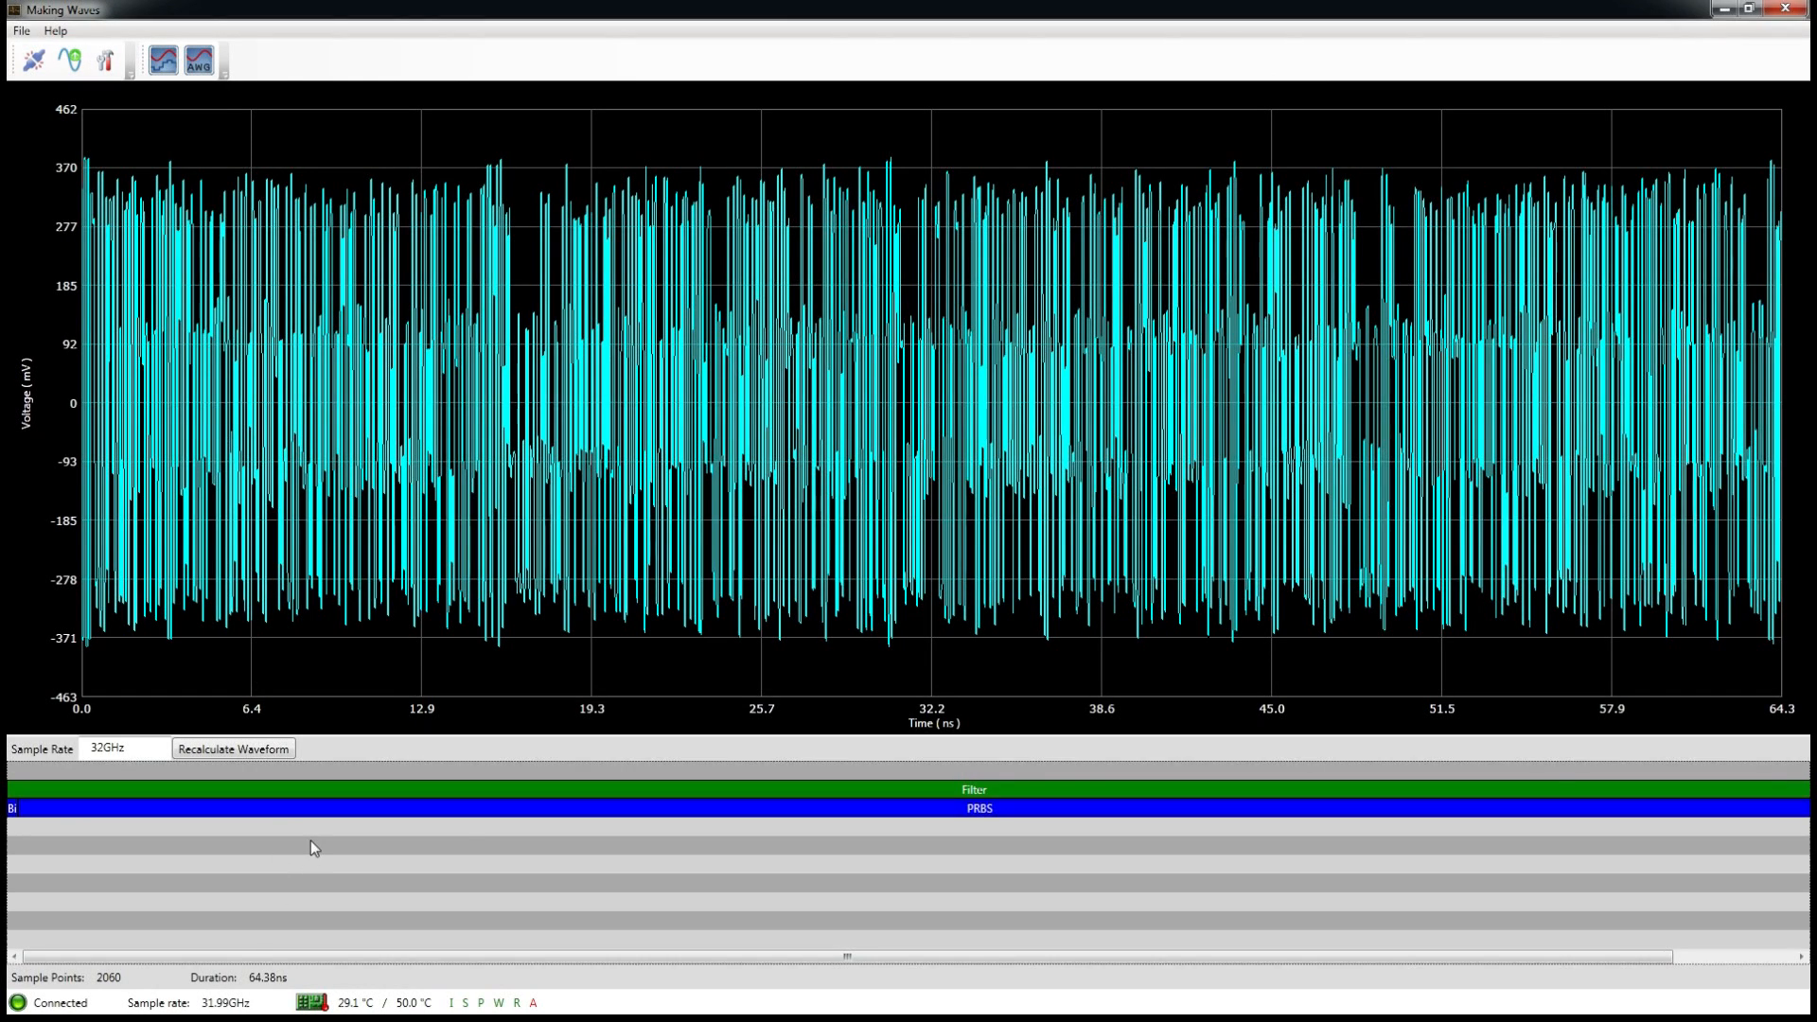
{"action": "mouse_move", "coordinate": [405, 946]}
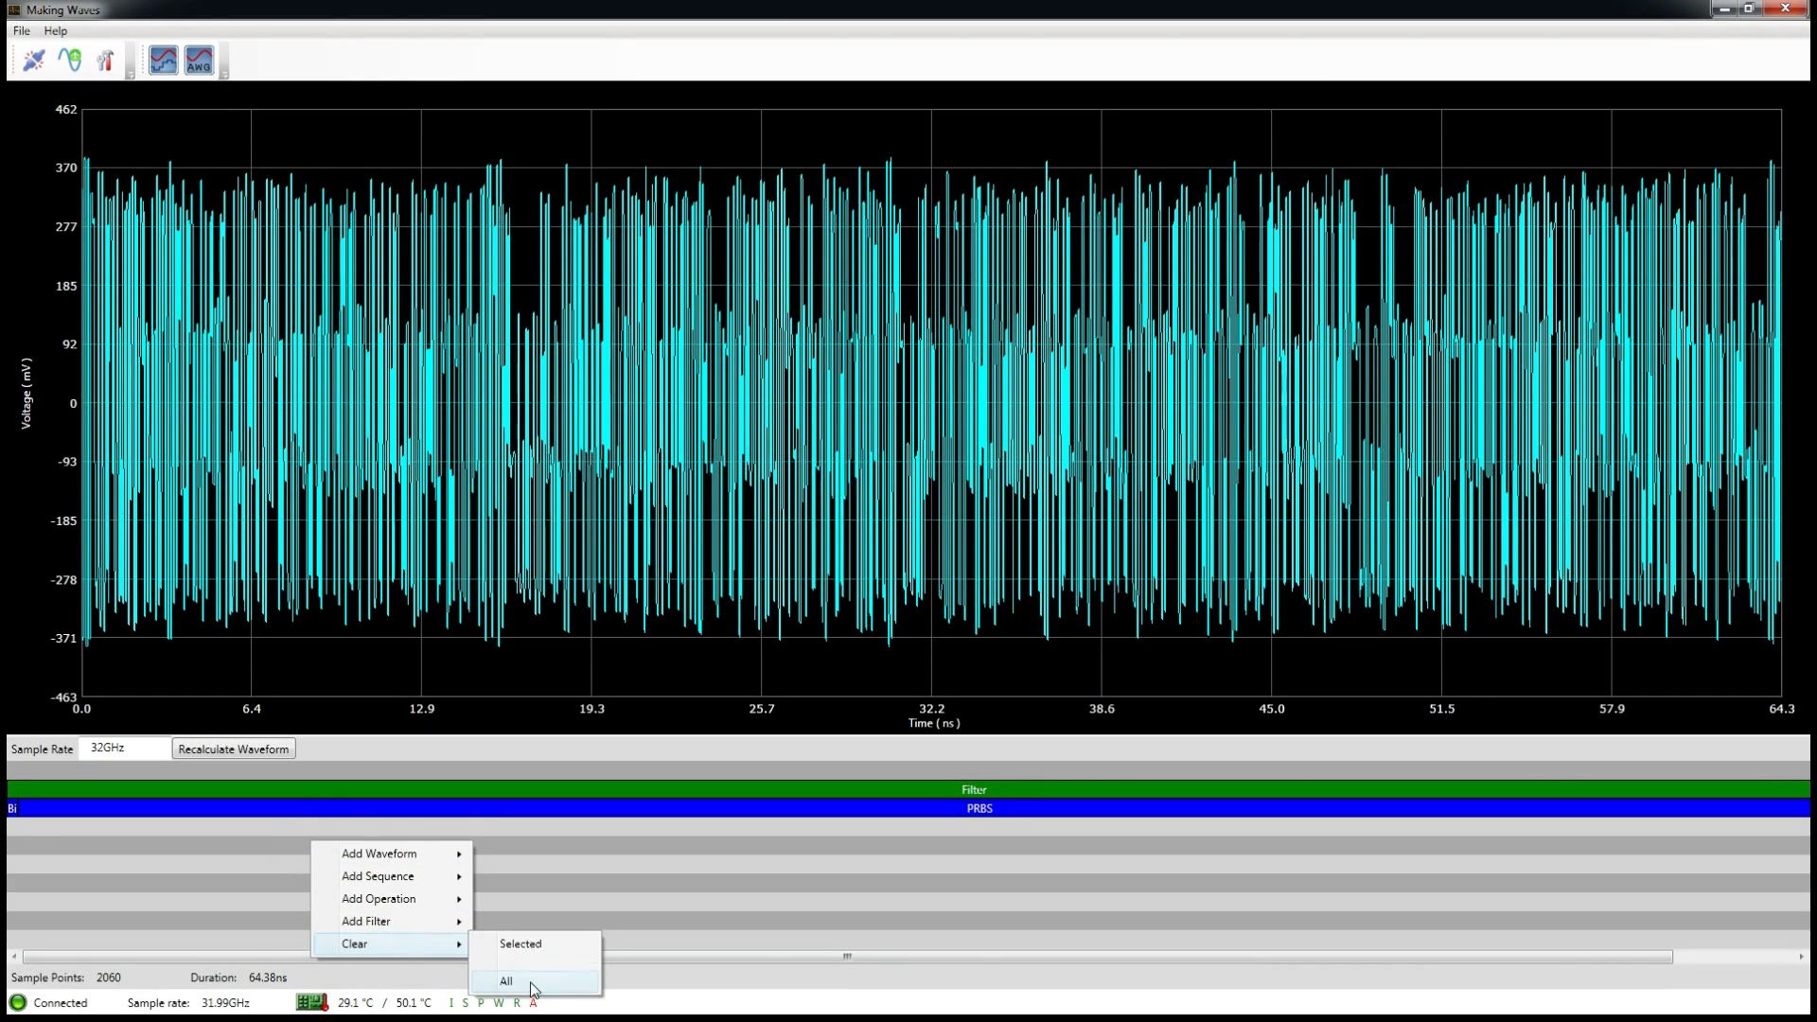
{"action": "left_click", "coordinate": [530, 985]}
Step: Add a waveform from the file awg_v3.csv and send it to the AWG
{"action": "right_click", "coordinate": [130, 786]}
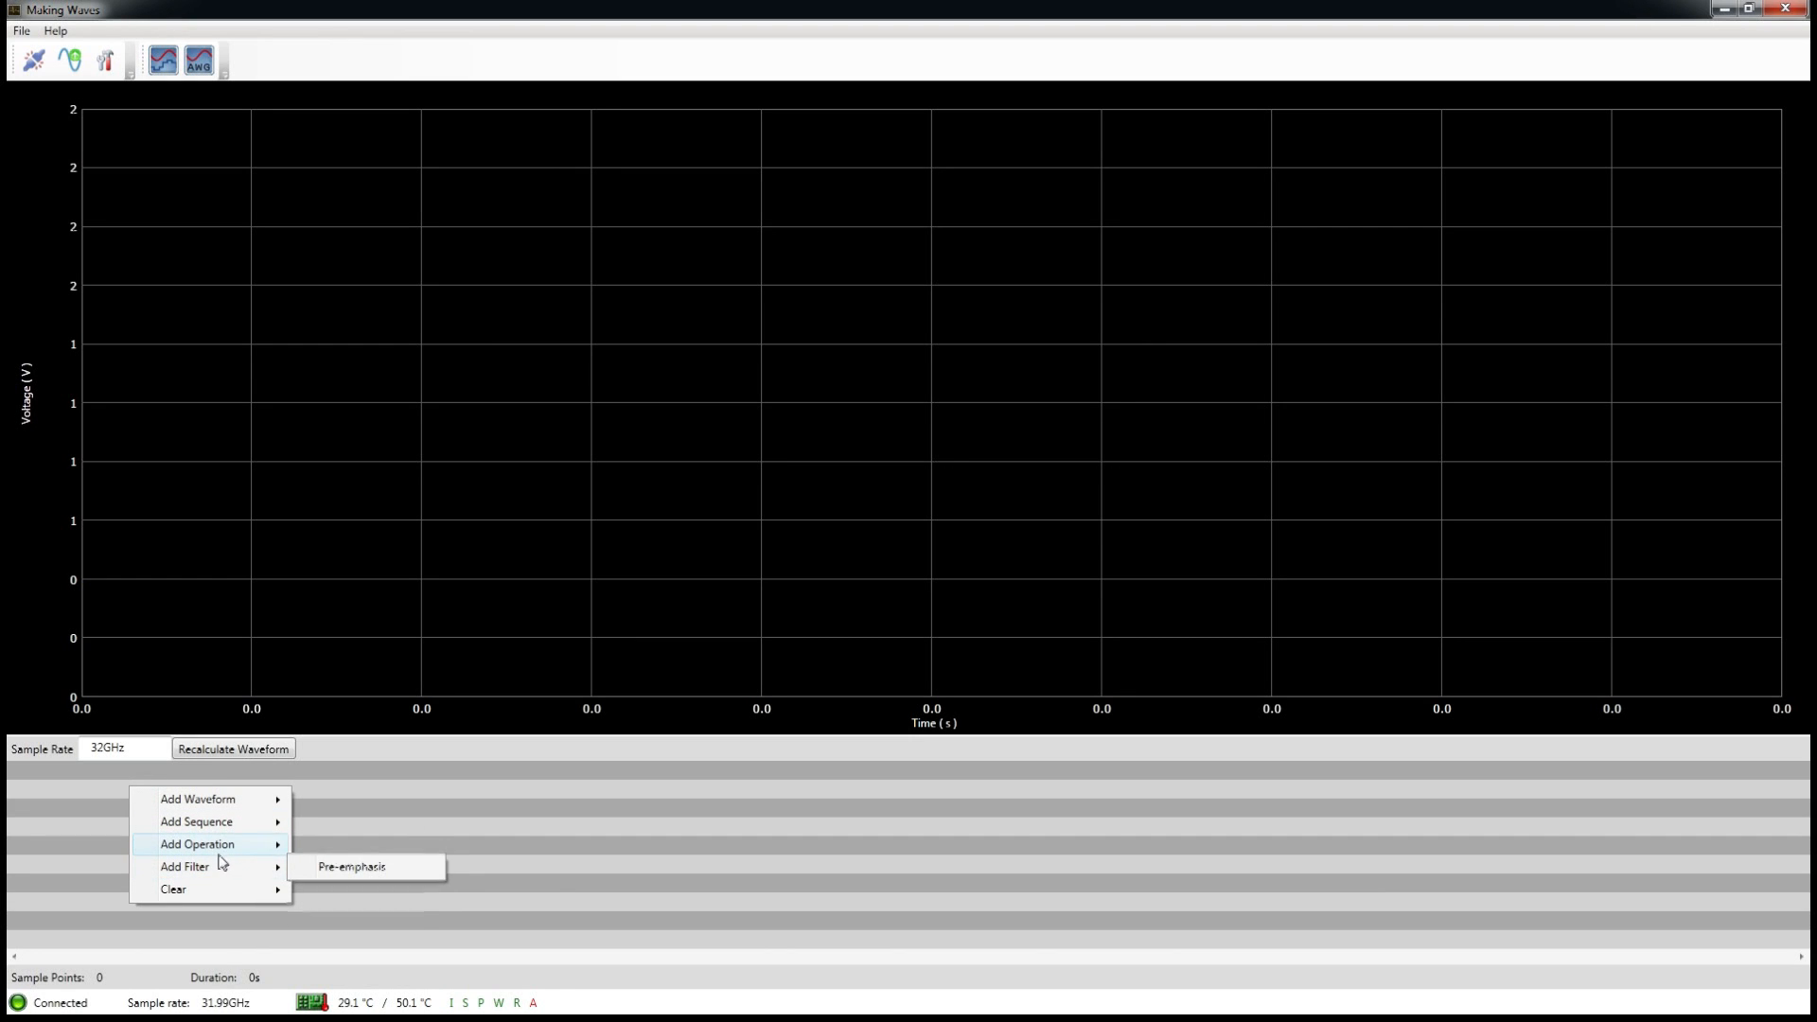
{"action": "mouse_move", "coordinate": [216, 816]}
{"action": "mouse_move", "coordinate": [265, 800]}
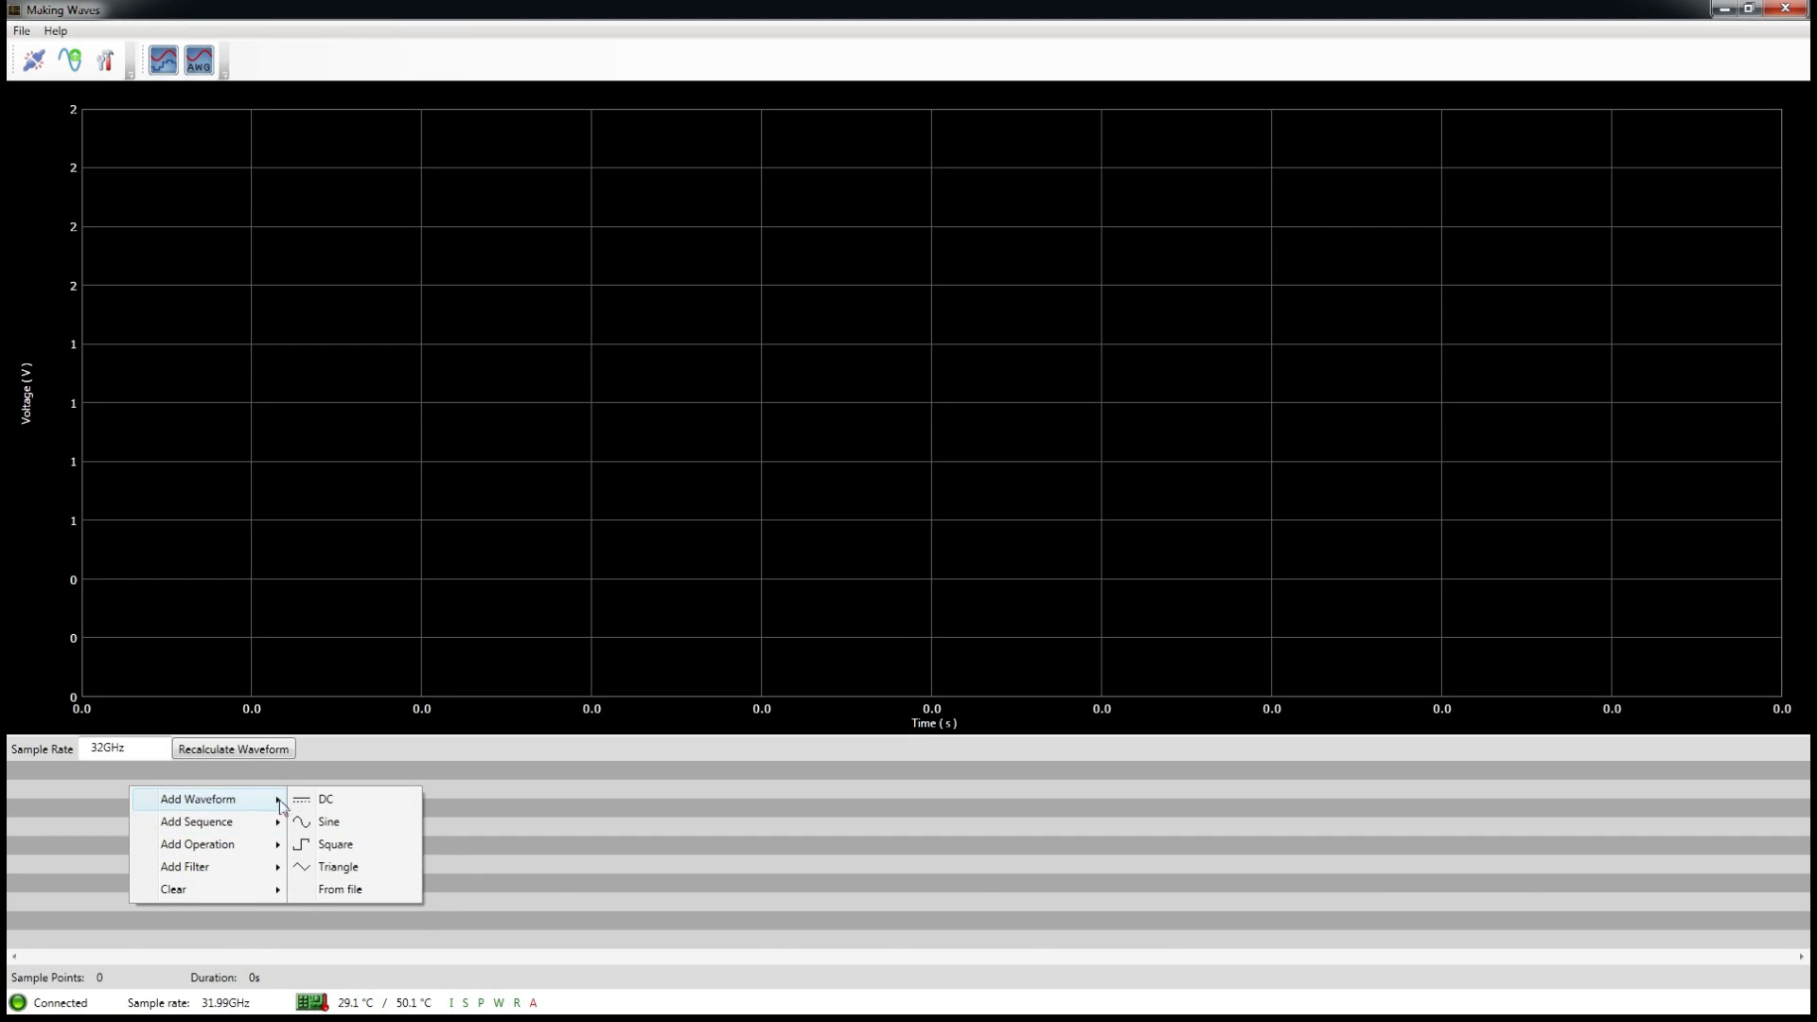
{"action": "left_click", "coordinate": [357, 889]}
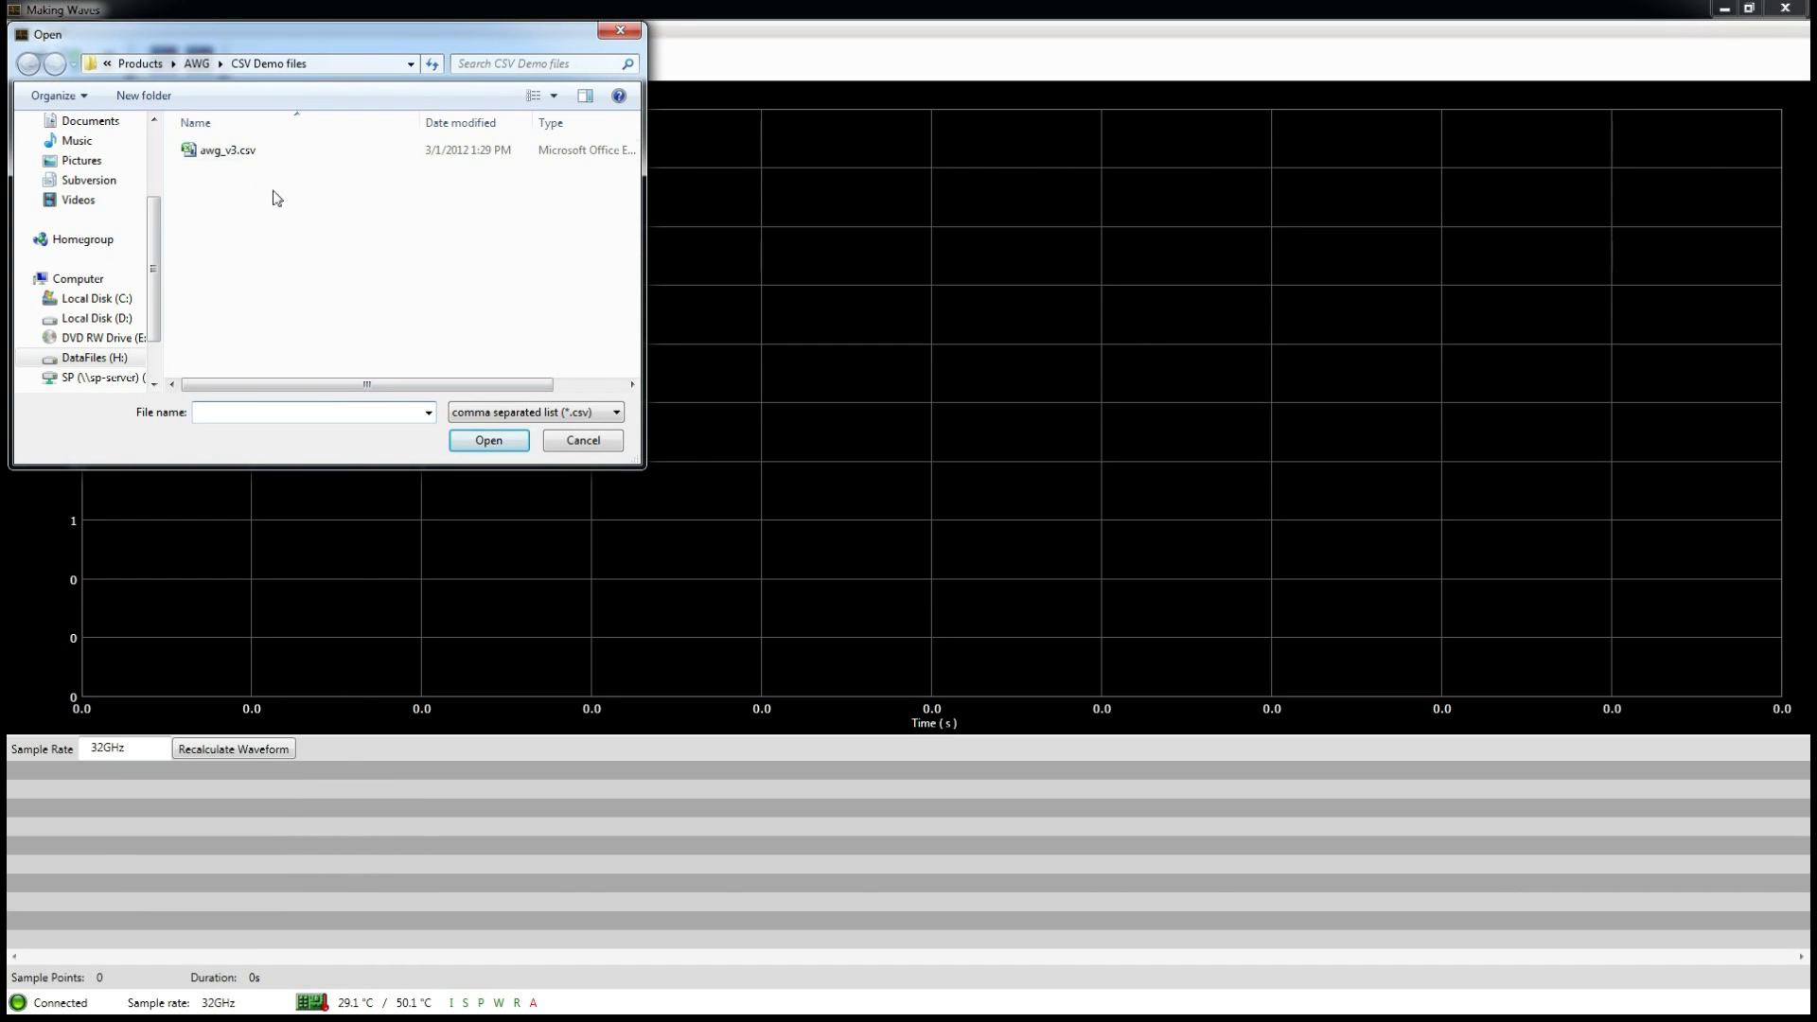
{"action": "left_click", "coordinate": [240, 153]}
{"action": "left_click", "coordinate": [484, 447]}
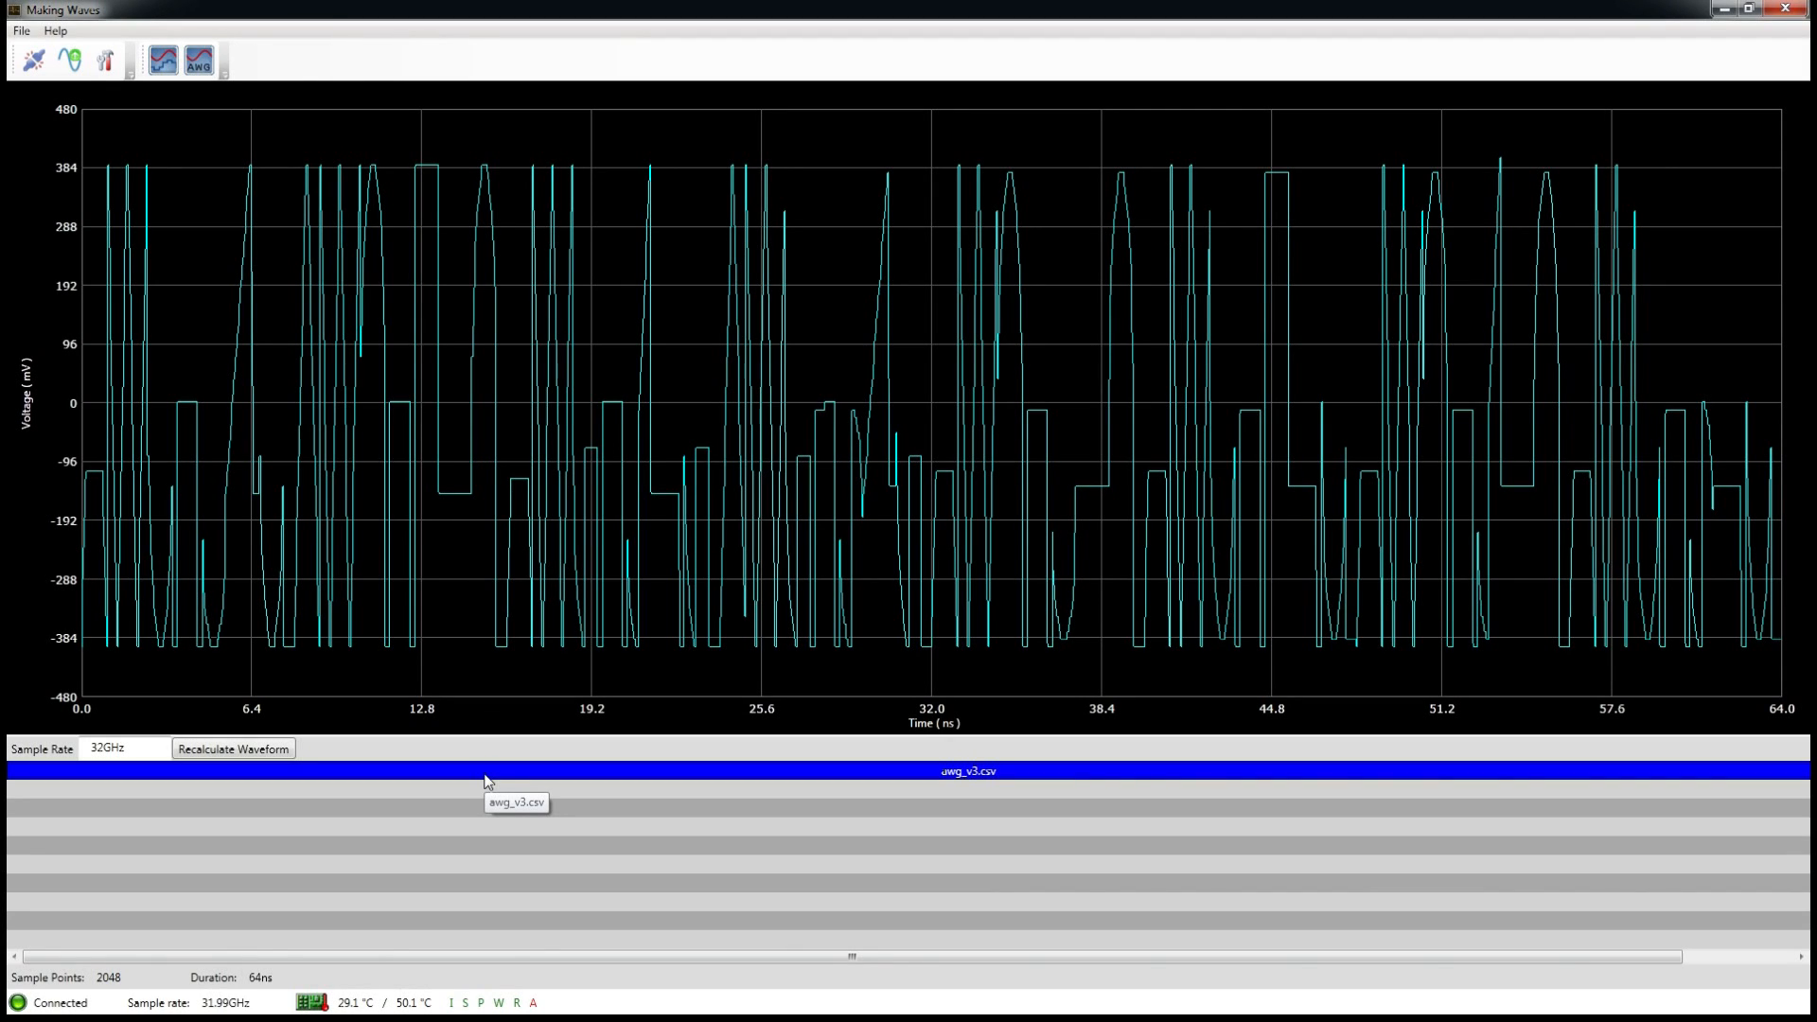
{"action": "left_click", "coordinate": [79, 70]}
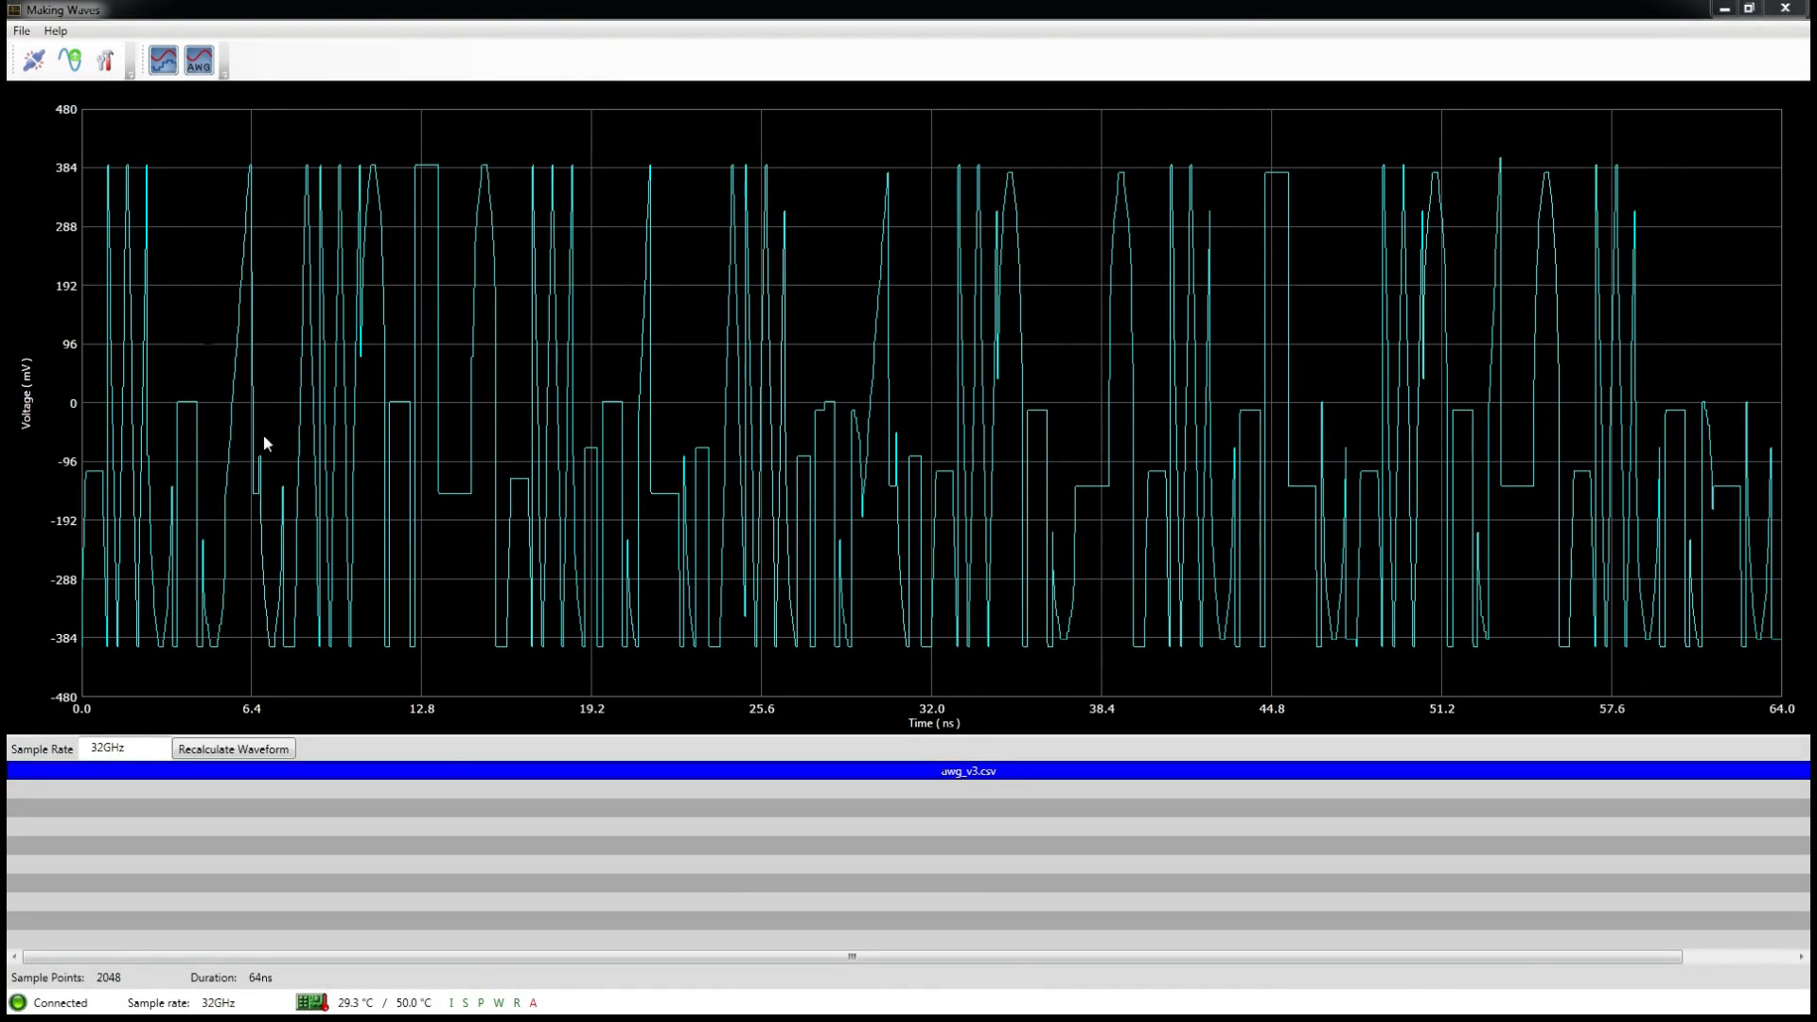
Step: Clear the imported CSV waveform so the timeline is empty
{"action": "right_click", "coordinate": [467, 793]}
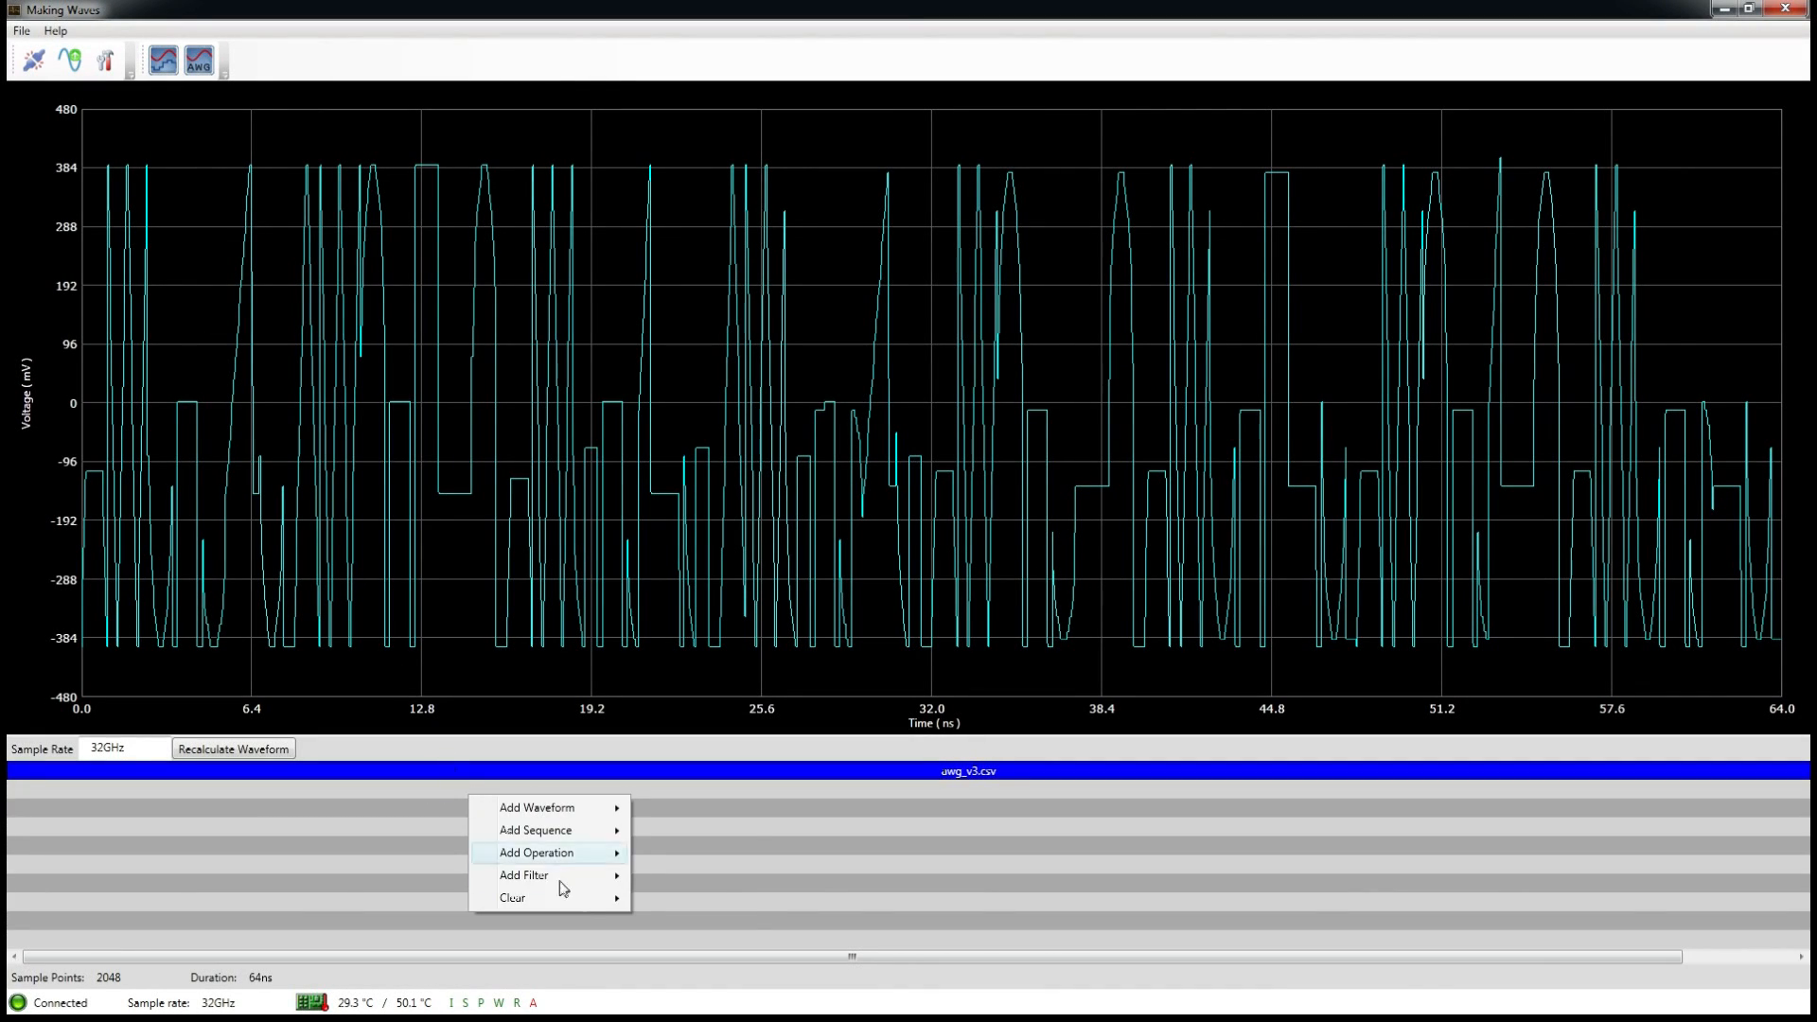
{"action": "mouse_move", "coordinate": [516, 898]}
{"action": "left_click", "coordinate": [682, 940]}
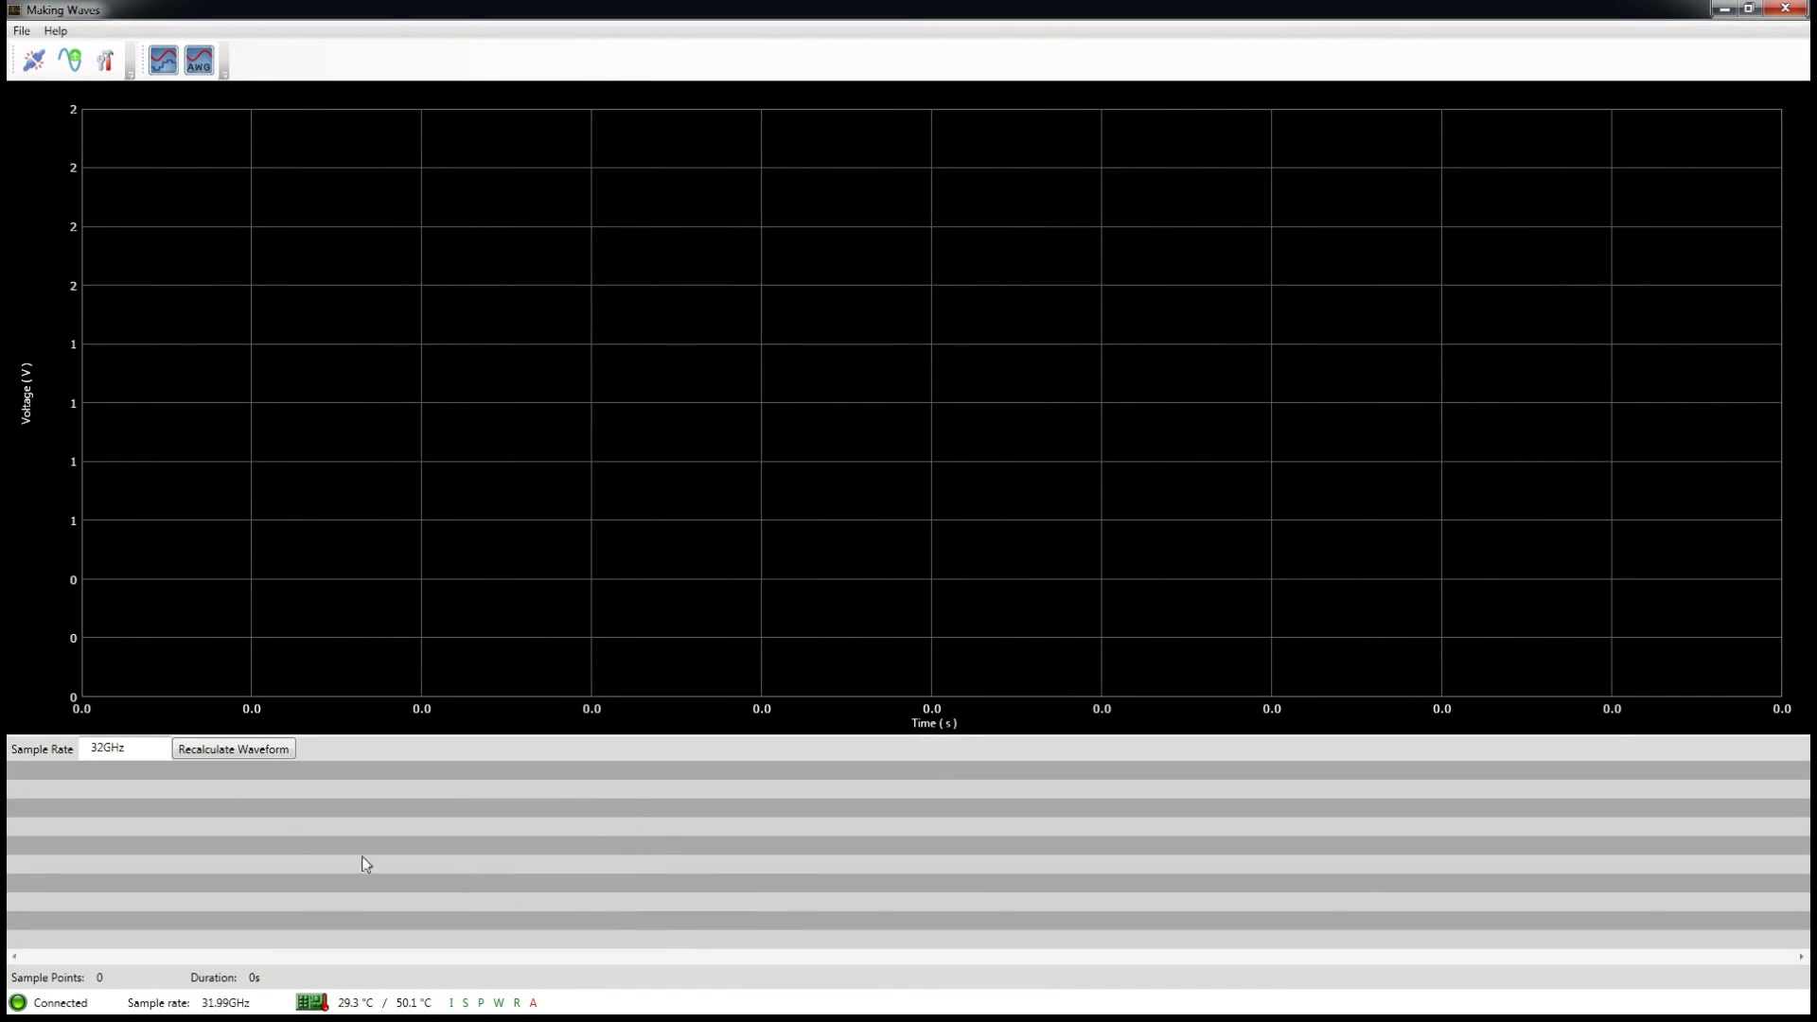
Step: Add a 1 GHz sine wave with an amplitude of 0.4
{"action": "right_click", "coordinate": [219, 790]}
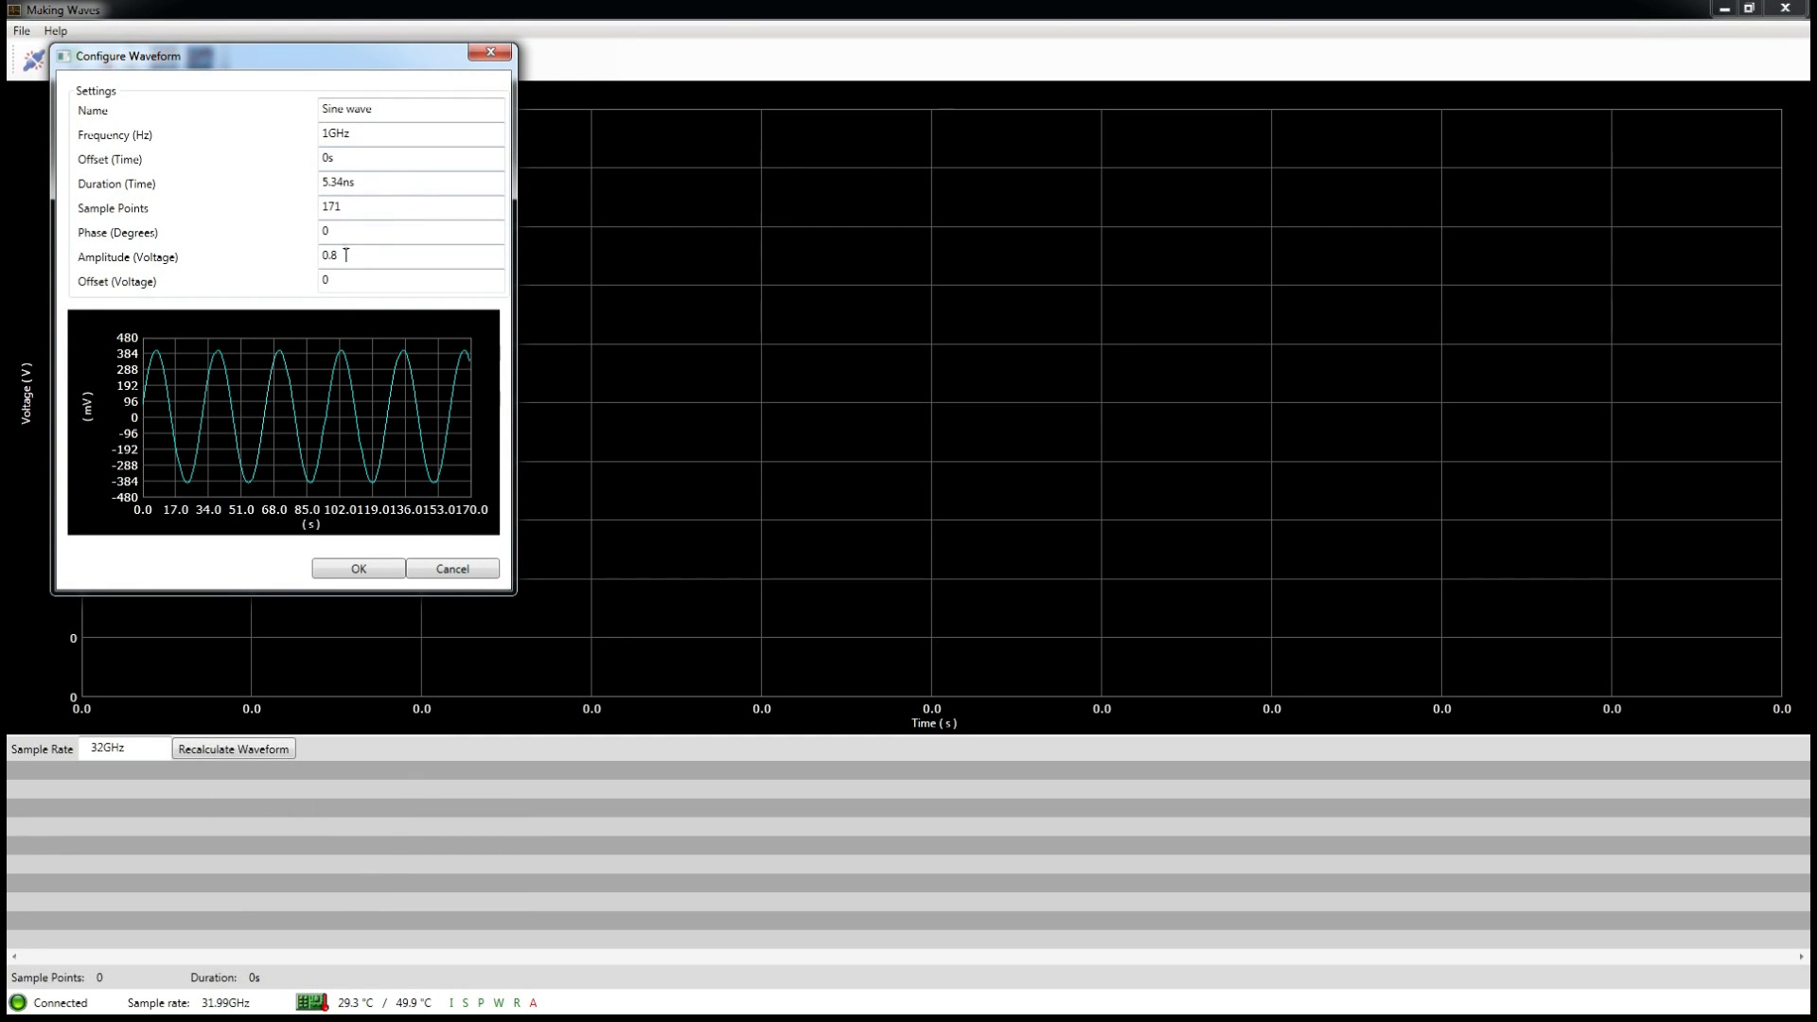
{"action": "left_click", "coordinate": [333, 255]}
{"action": "type", "text": "4"}
{"action": "left_click", "coordinate": [358, 569]}
Step: Start a new triangle waveform and set its frequency to 500 MHz
{"action": "right_click", "coordinate": [225, 787]}
{"action": "mouse_move", "coordinate": [303, 800]}
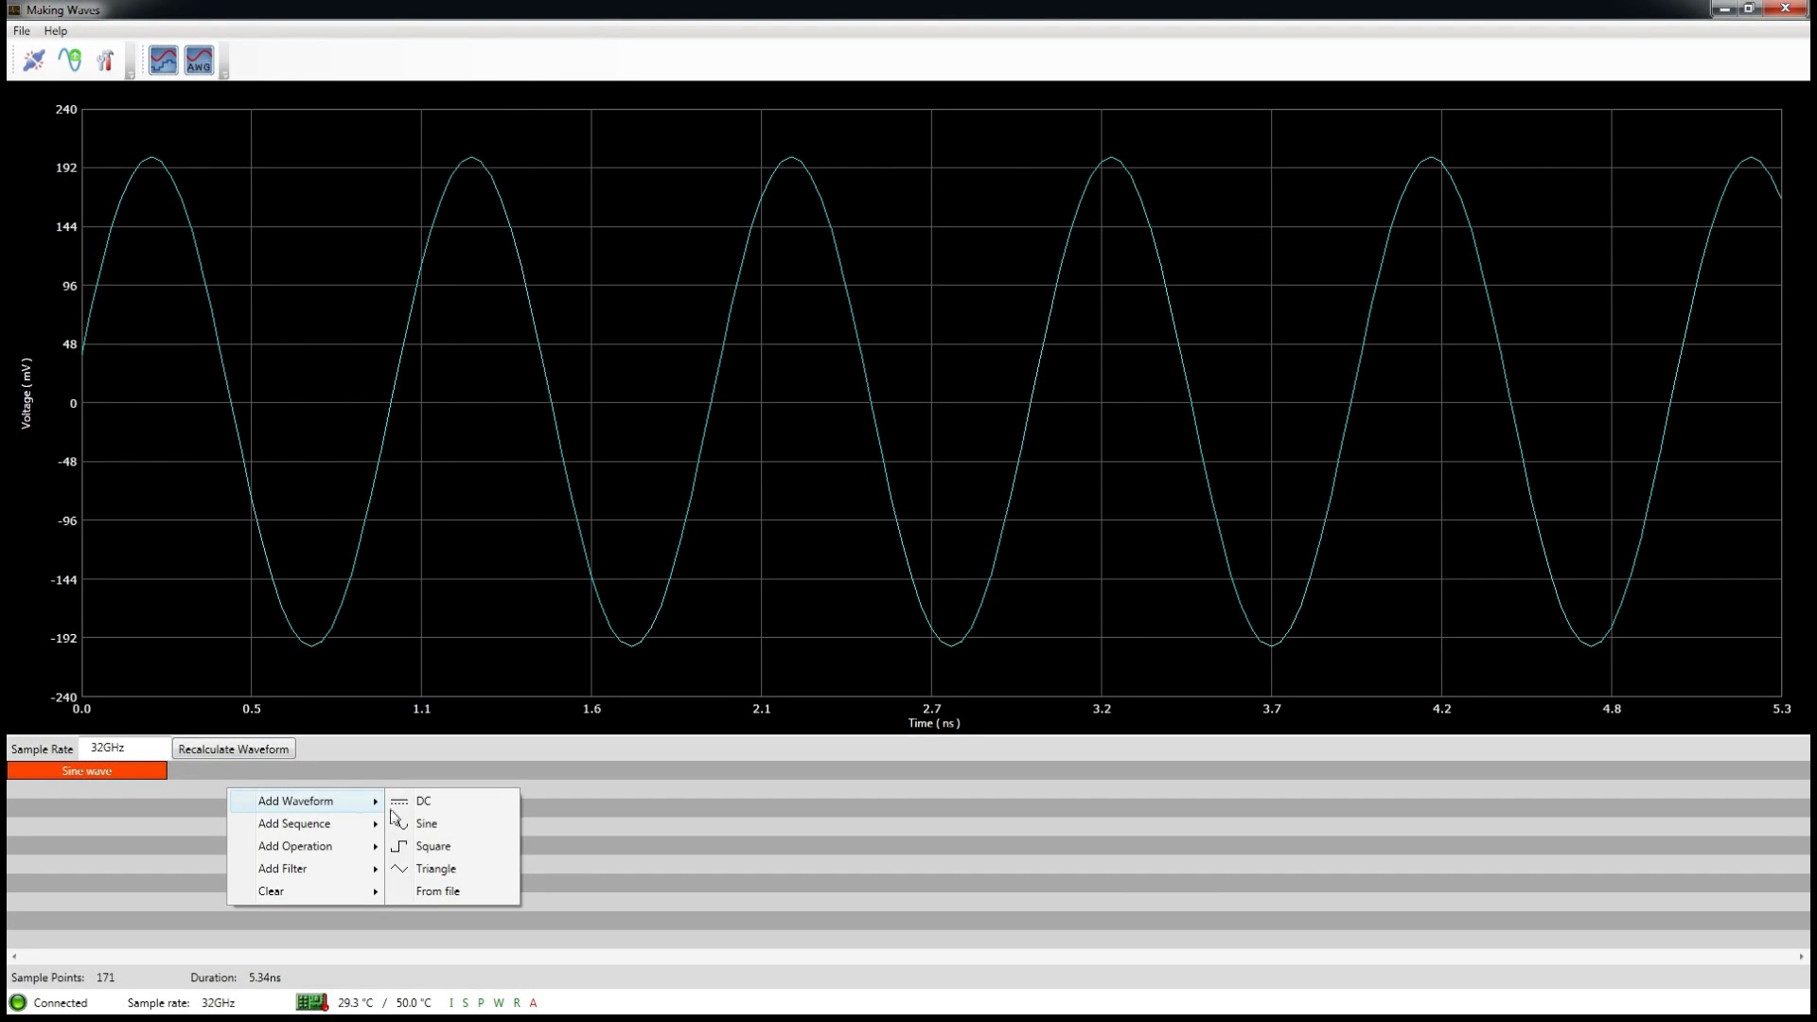
{"action": "left_click", "coordinate": [474, 865]}
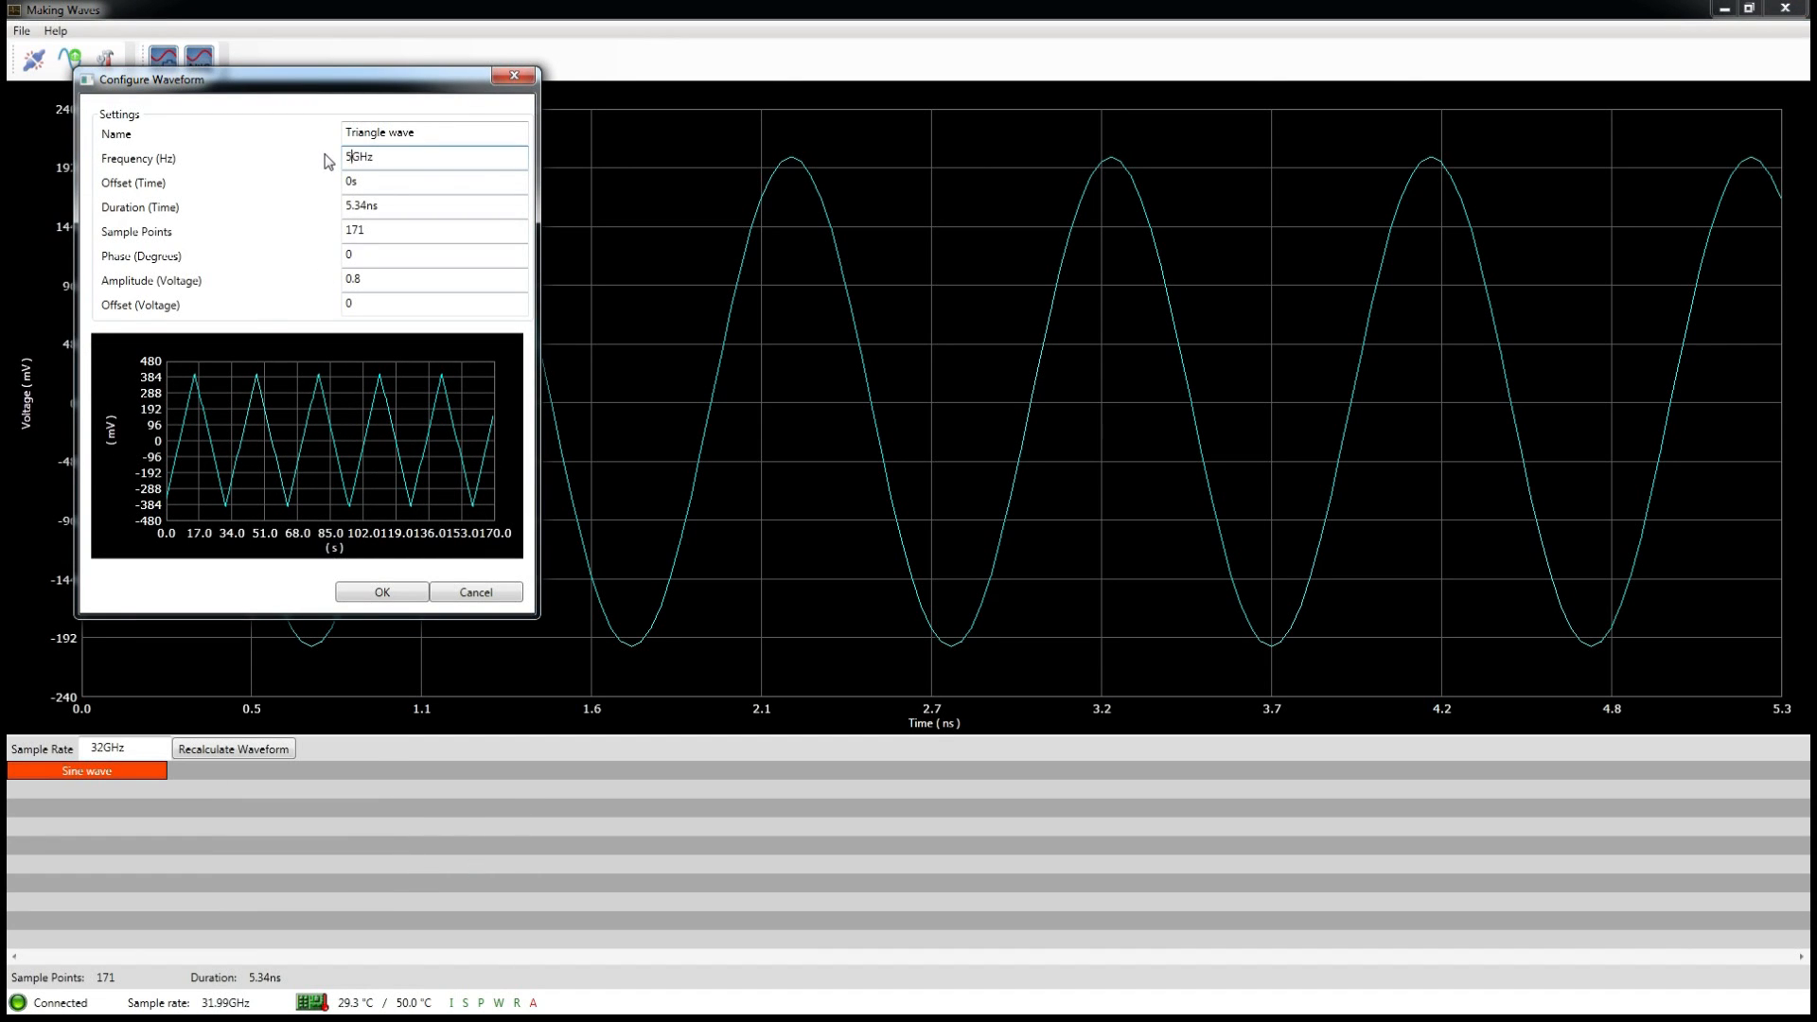
{"action": "key", "text": "BackSpace"}
{"action": "type", "text": "0."}
{"action": "key", "text": "Tab"}
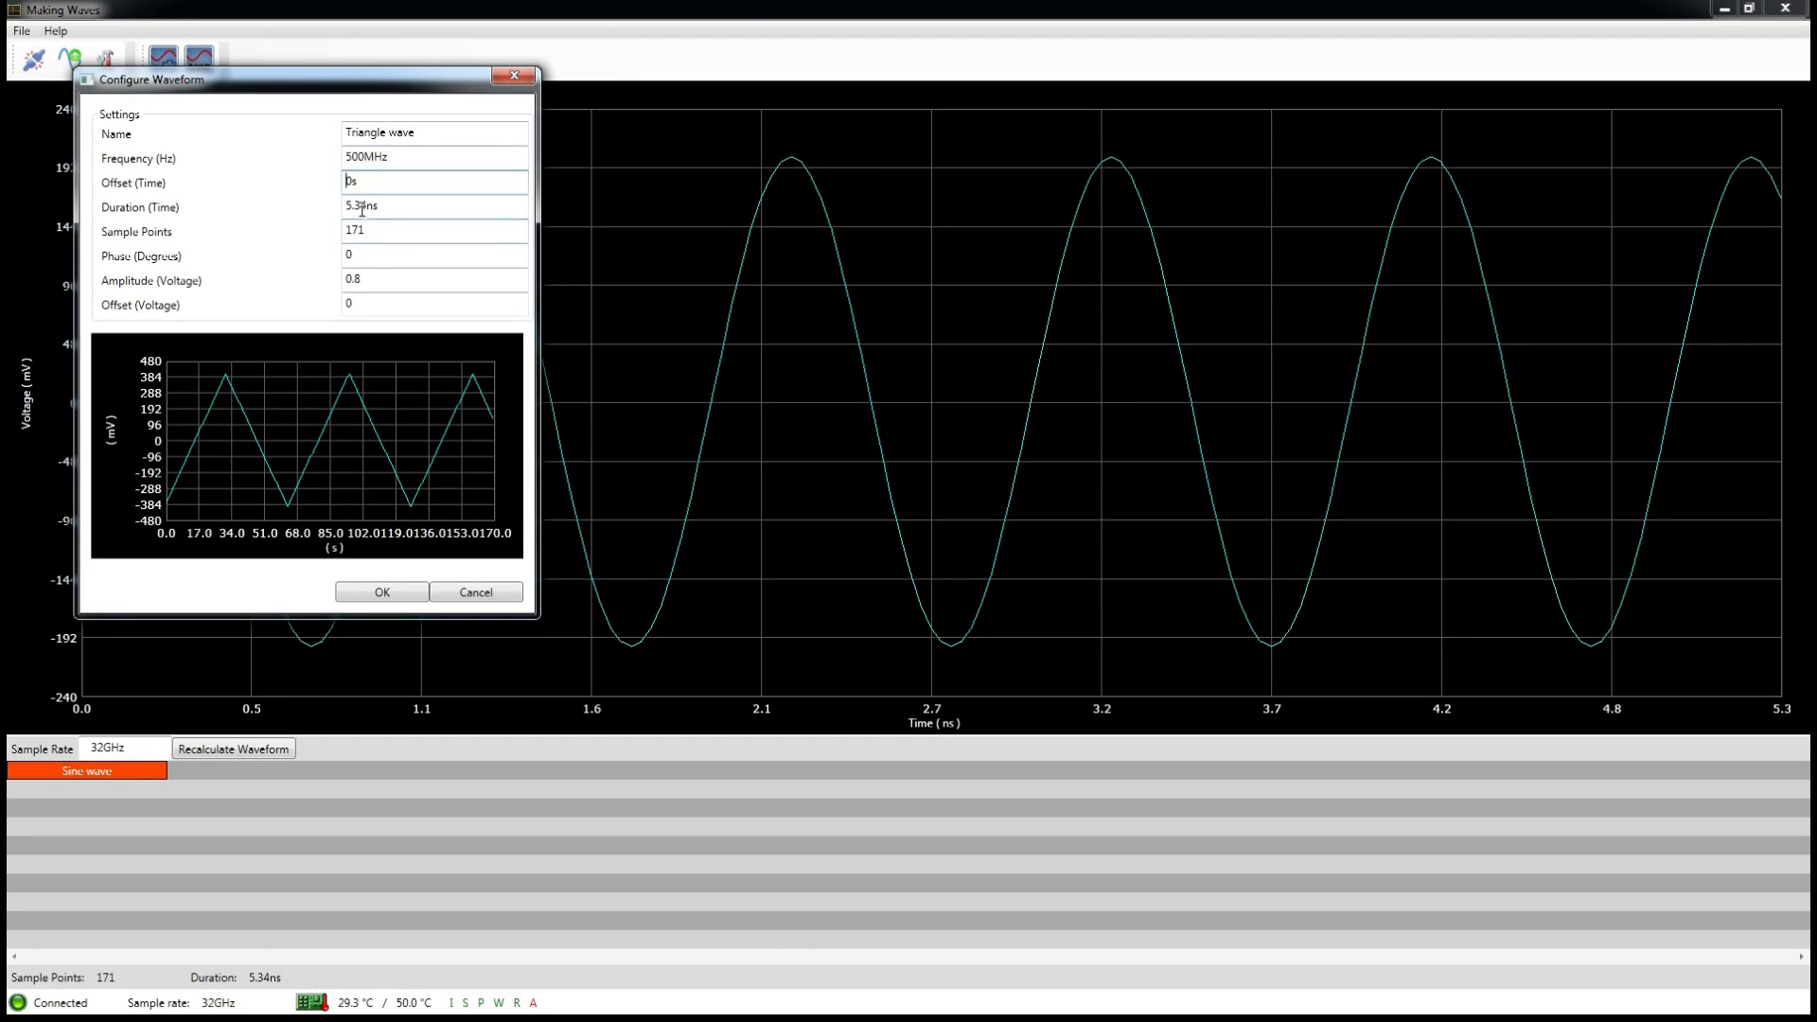
Step: Set the triangle wave's duration to 13 ns and its amplitude to 0.6, and add it to the timeline
{"action": "double_click", "coordinate": [367, 206]}
{"action": "type", "text": "13"}
{"action": "left_click", "coordinate": [371, 228]}
{"action": "left_click", "coordinate": [362, 278]}
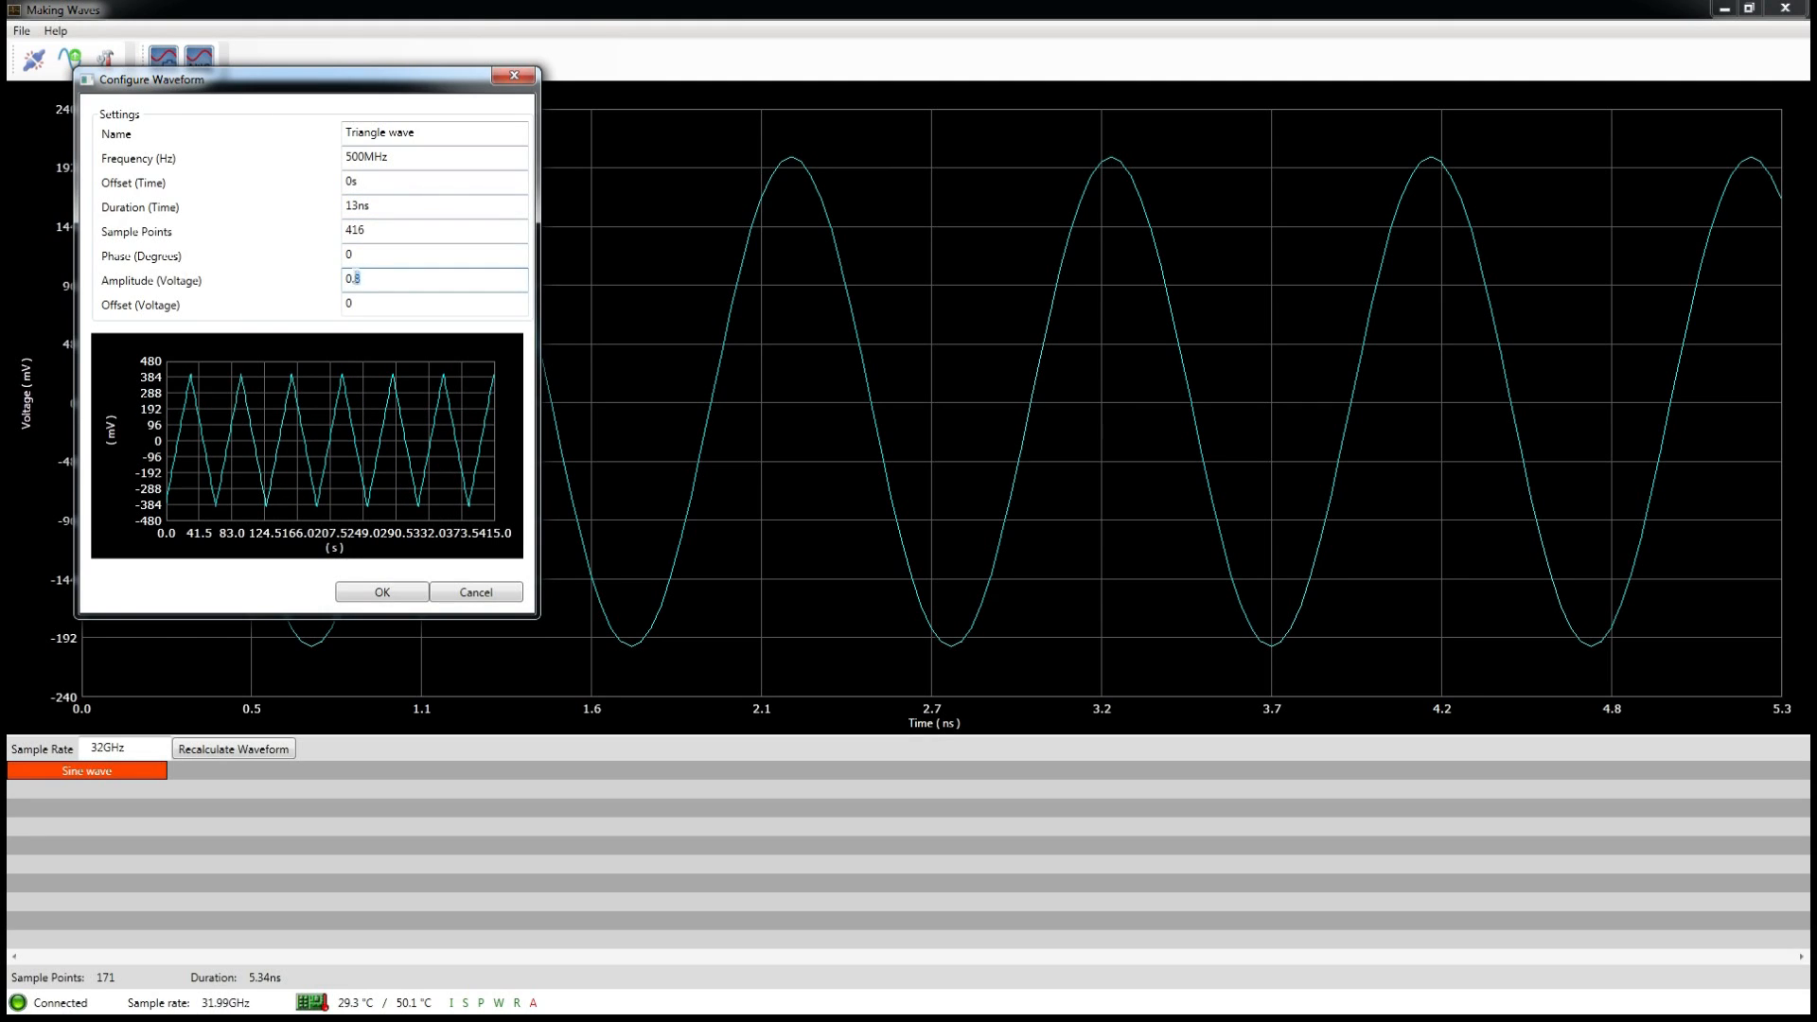
{"action": "left_click", "coordinate": [391, 593]}
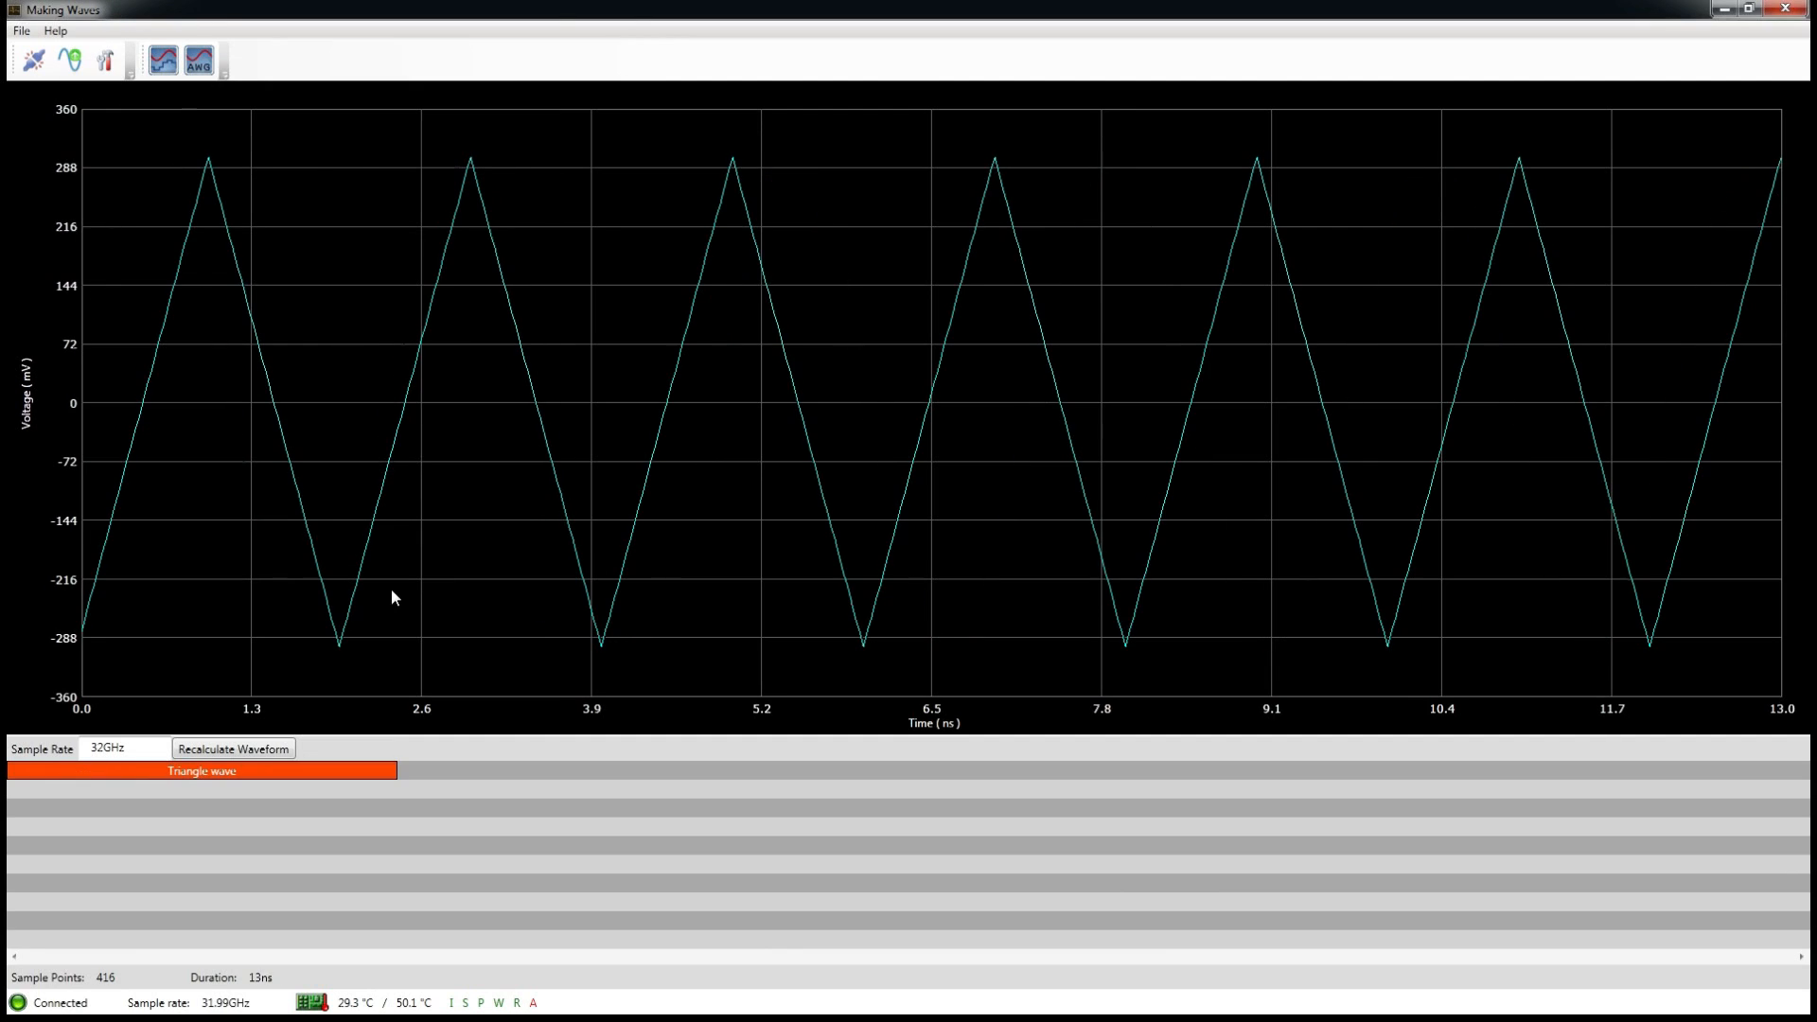
Step: Move the triangle wave to the fourth track at about 2.1 ns and the sine wave to the track beneath, overlapping in time
{"action": "left_click_drag", "start_coordinate": [345, 779], "coordinate": [541, 796]}
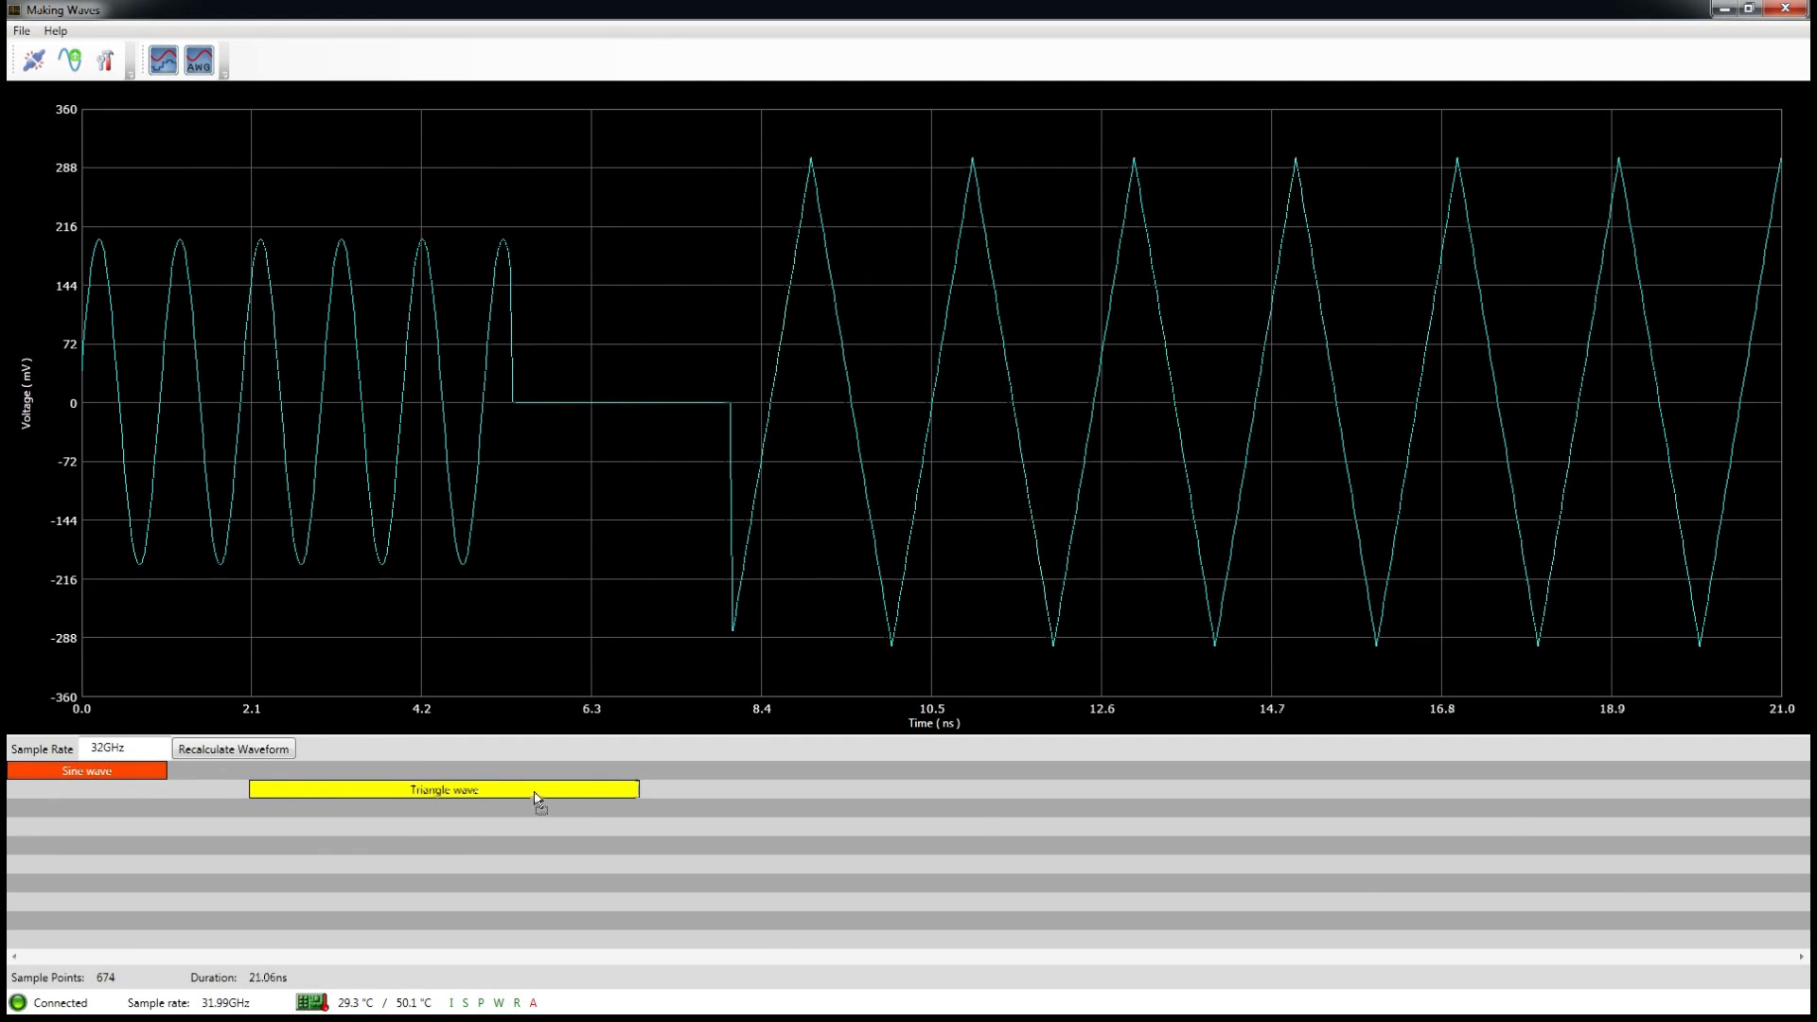
{"action": "left_click_drag", "start_coordinate": [327, 792], "coordinate": [312, 831]}
{"action": "left_click_drag", "start_coordinate": [99, 776], "coordinate": [221, 827]}
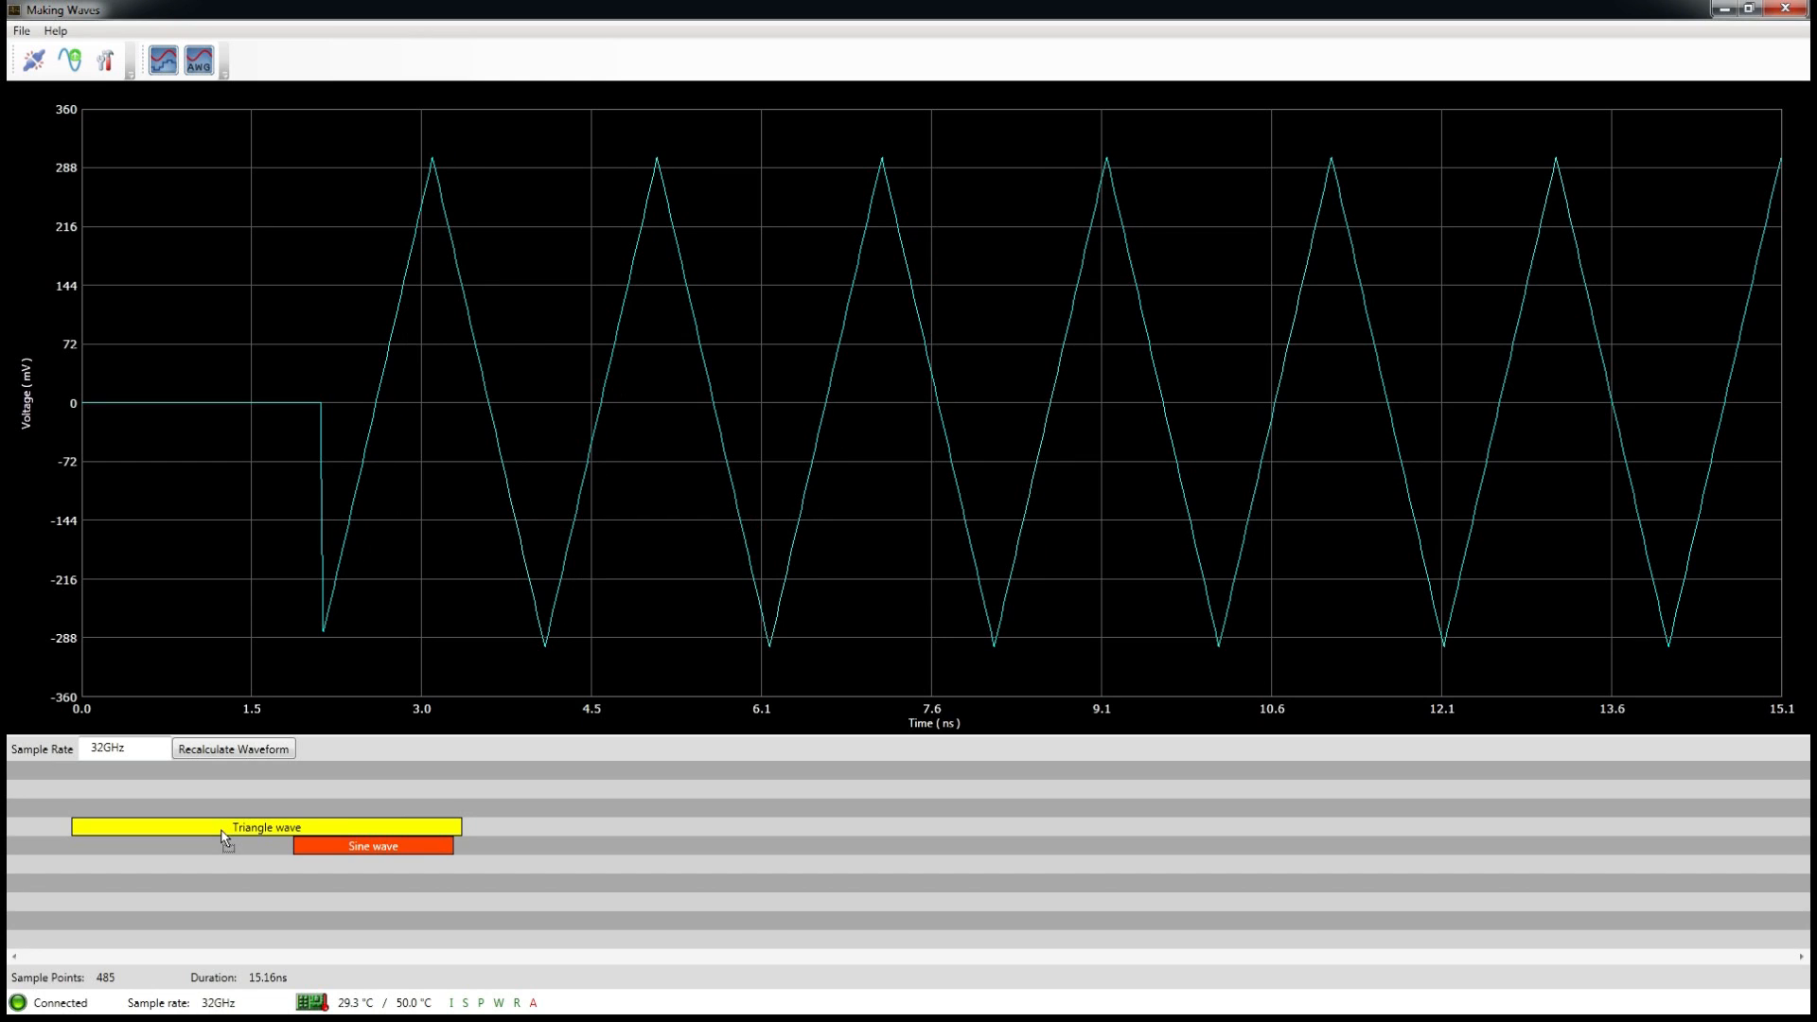
Step: Start a second sine waveform and set its frequency to 200 MHz
{"action": "right_click", "coordinate": [486, 827]}
{"action": "mouse_move", "coordinate": [549, 845]}
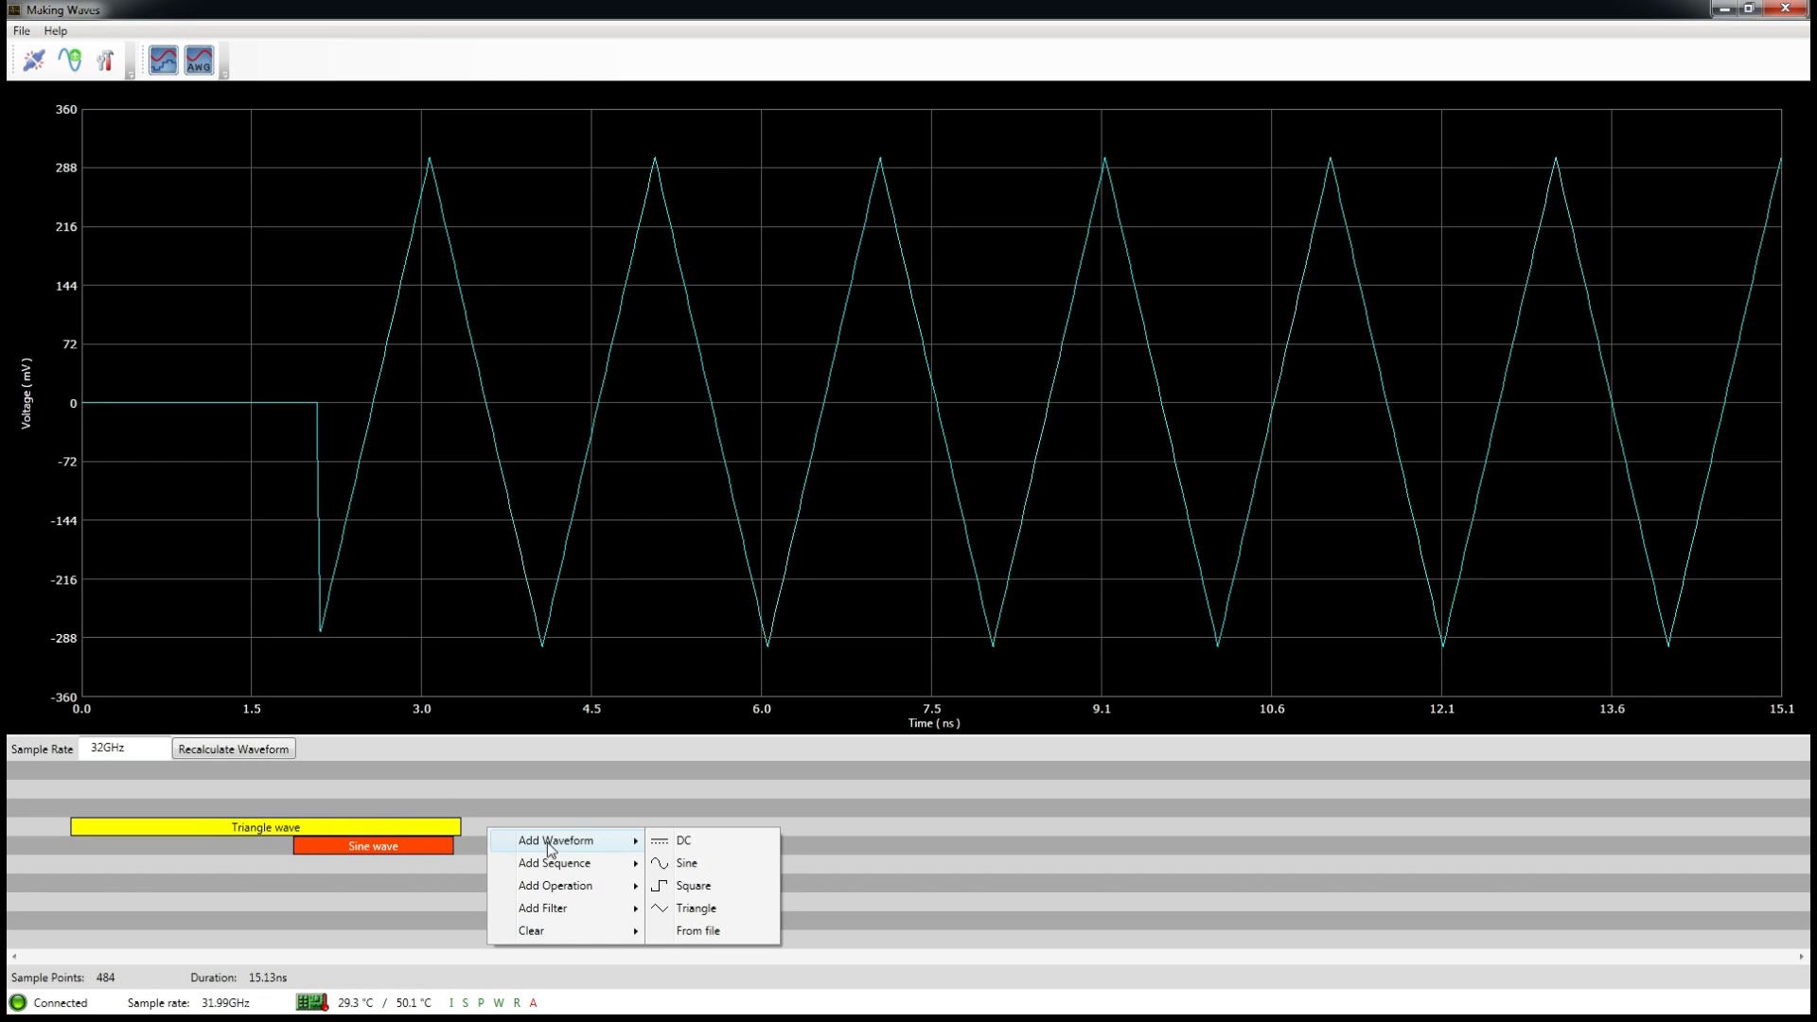
{"action": "left_click", "coordinate": [684, 863]}
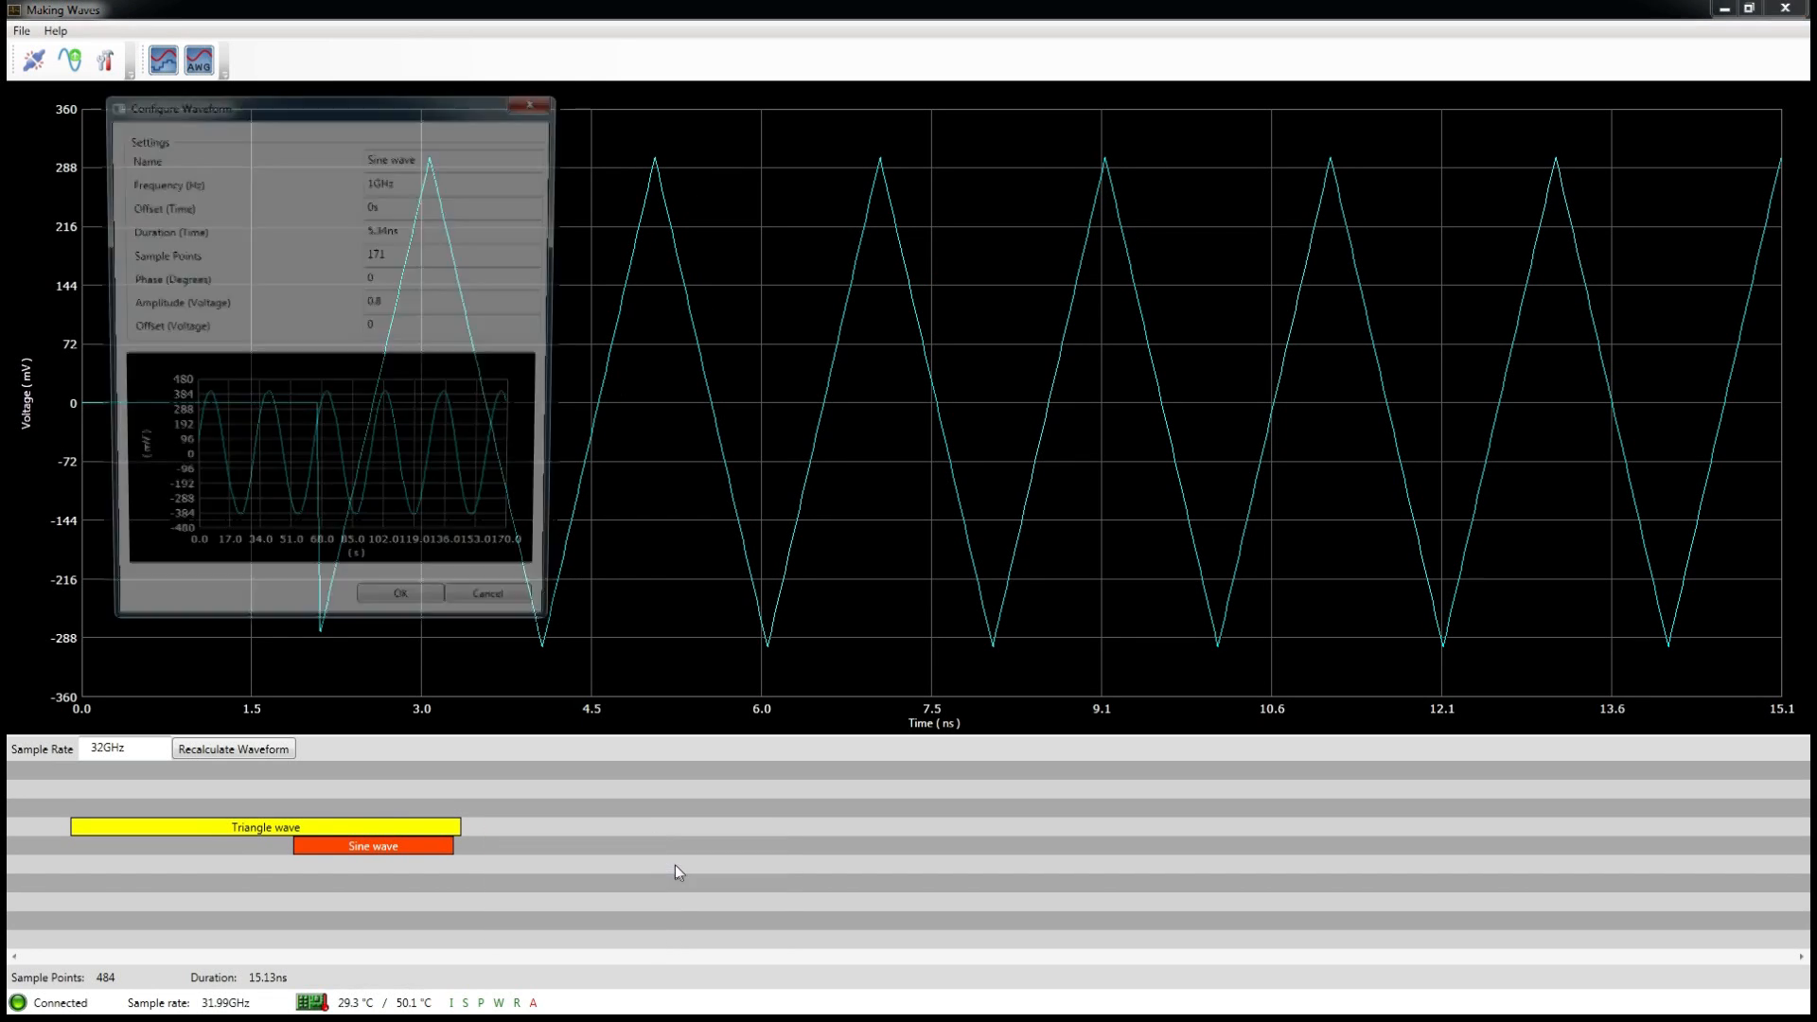
{"action": "left_click", "coordinate": [372, 183]}
{"action": "type", "text": "0."}
{"action": "type", "text": "200M"}
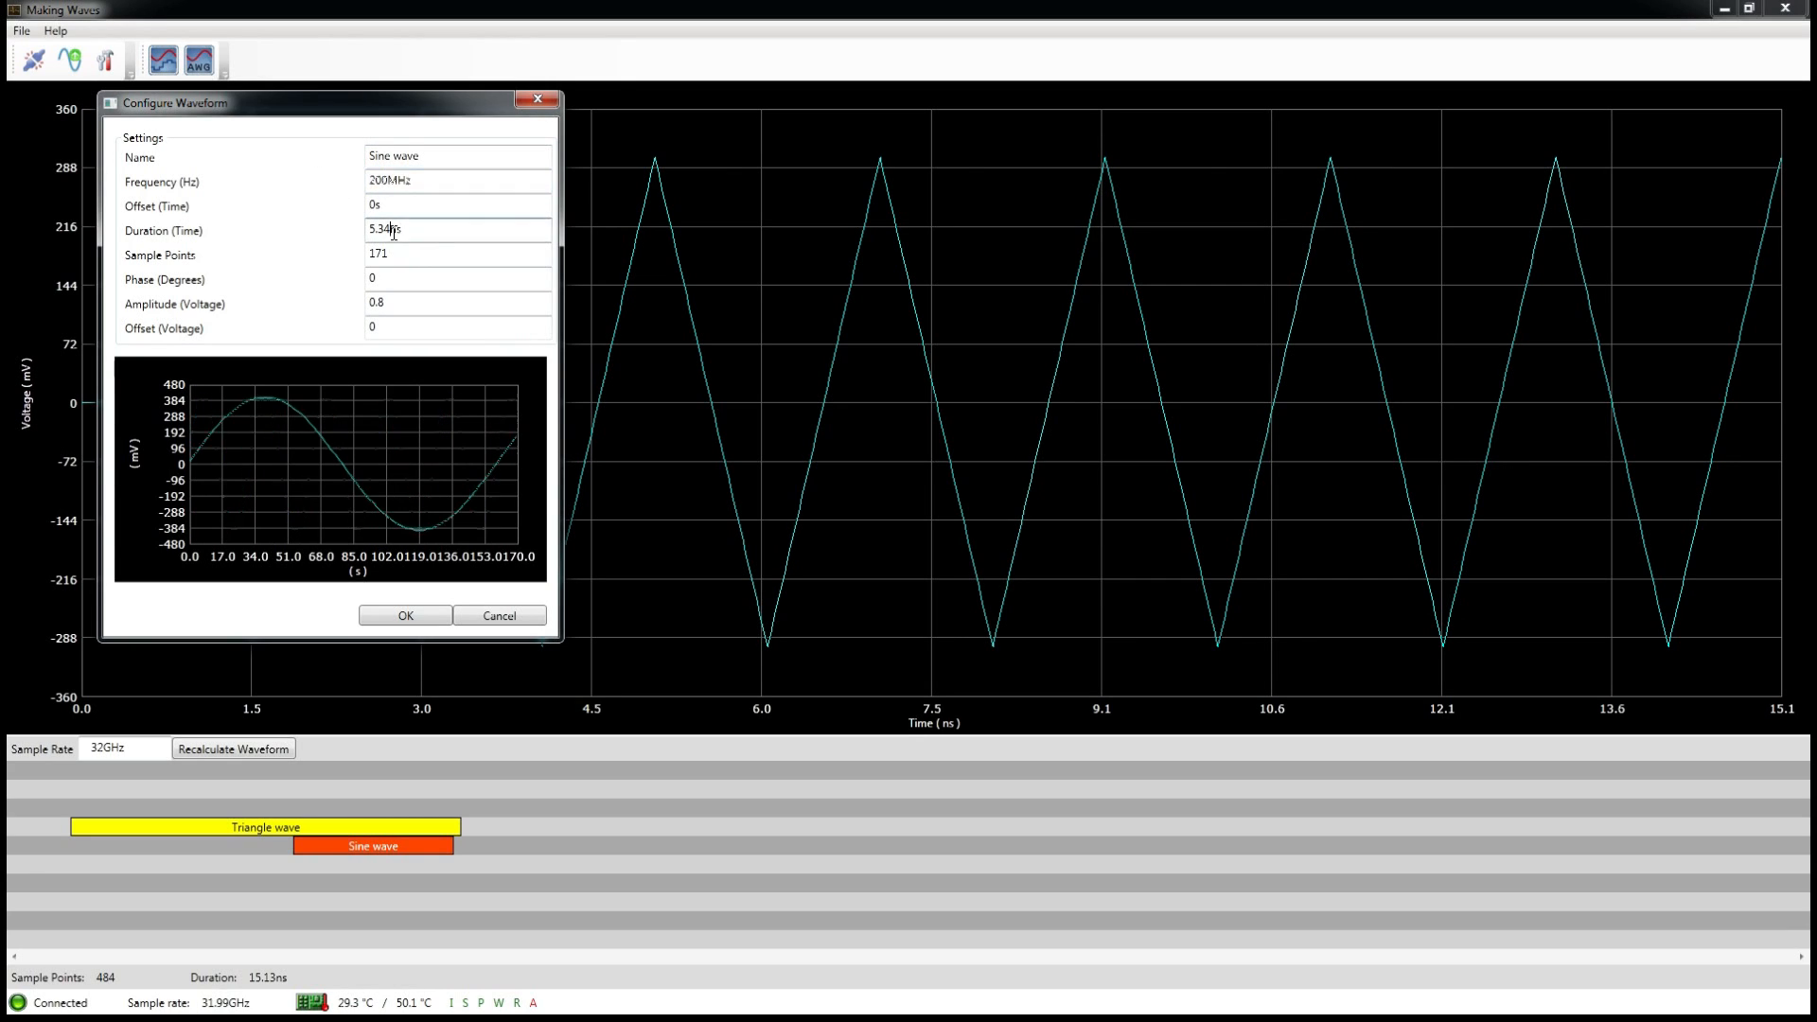
Step: Set the second sine wave's duration to 20 ns and its amplitude to 0.2, and add it to the timeline
{"action": "left_click", "coordinate": [393, 229]}
{"action": "double_click", "coordinate": [392, 229]}
{"action": "type", "text": "20ns"}
{"action": "left_click", "coordinate": [403, 253]}
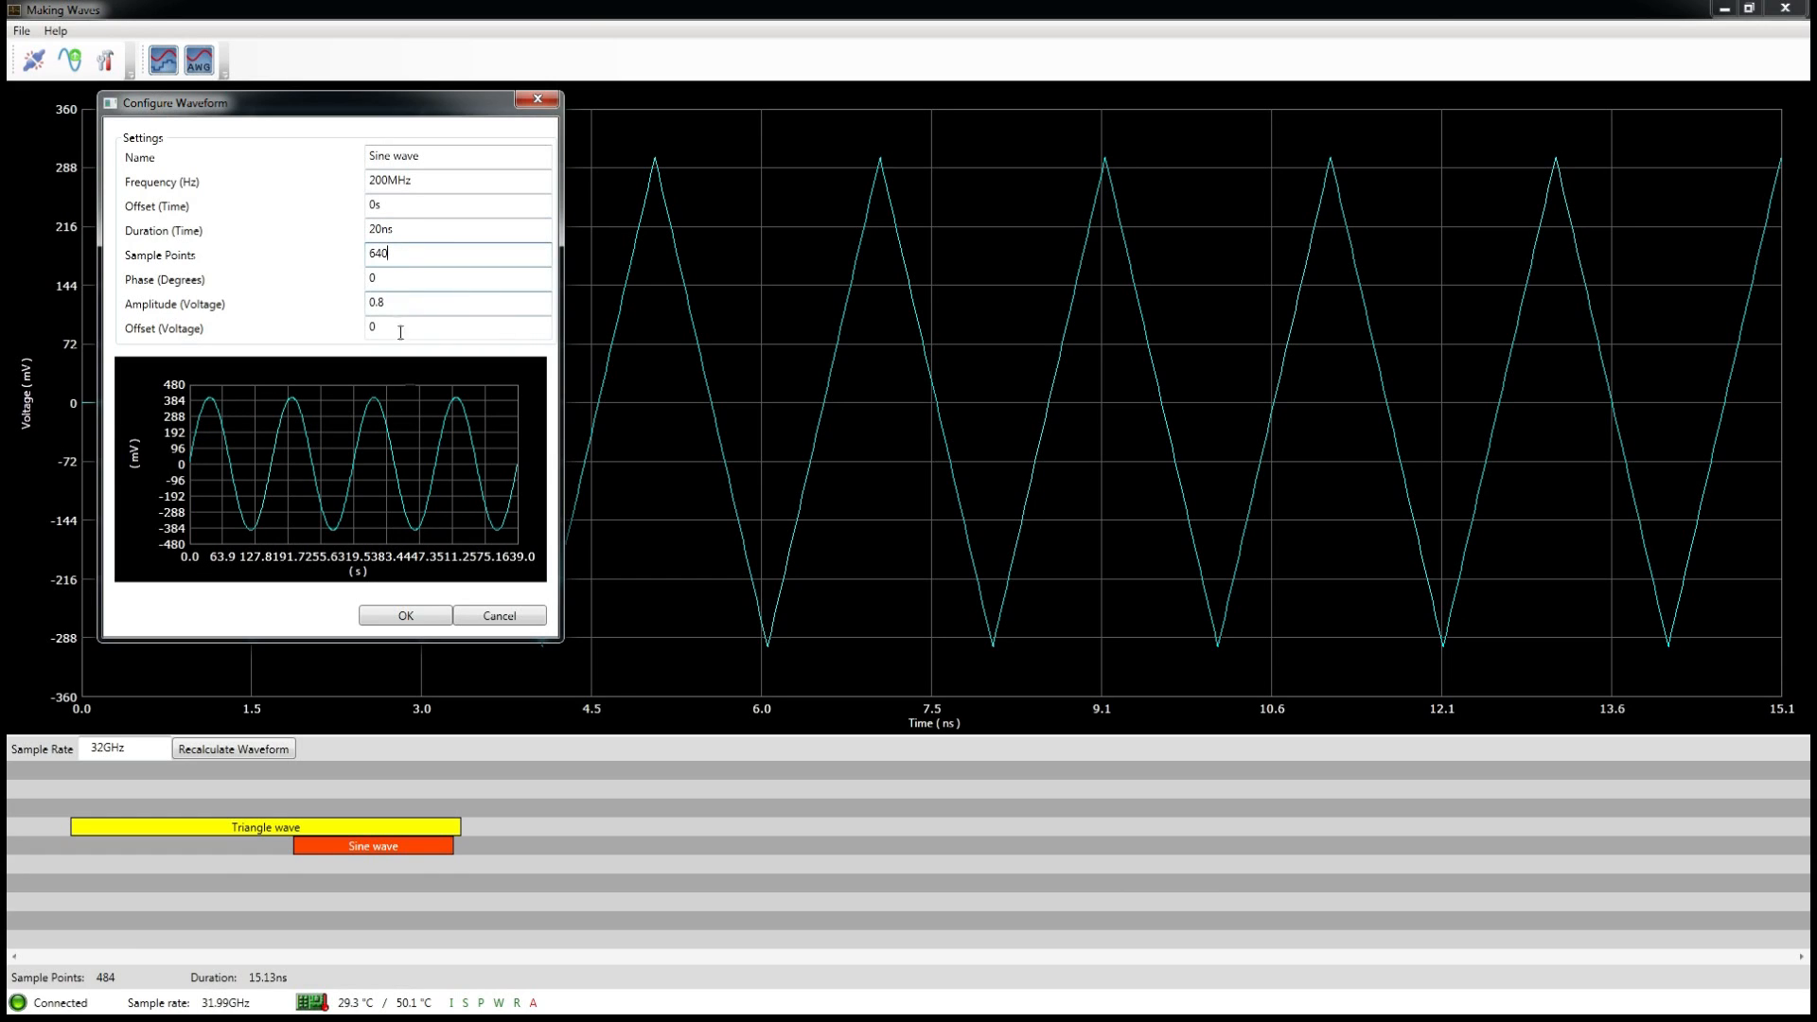
{"action": "left_click", "coordinate": [380, 301]}
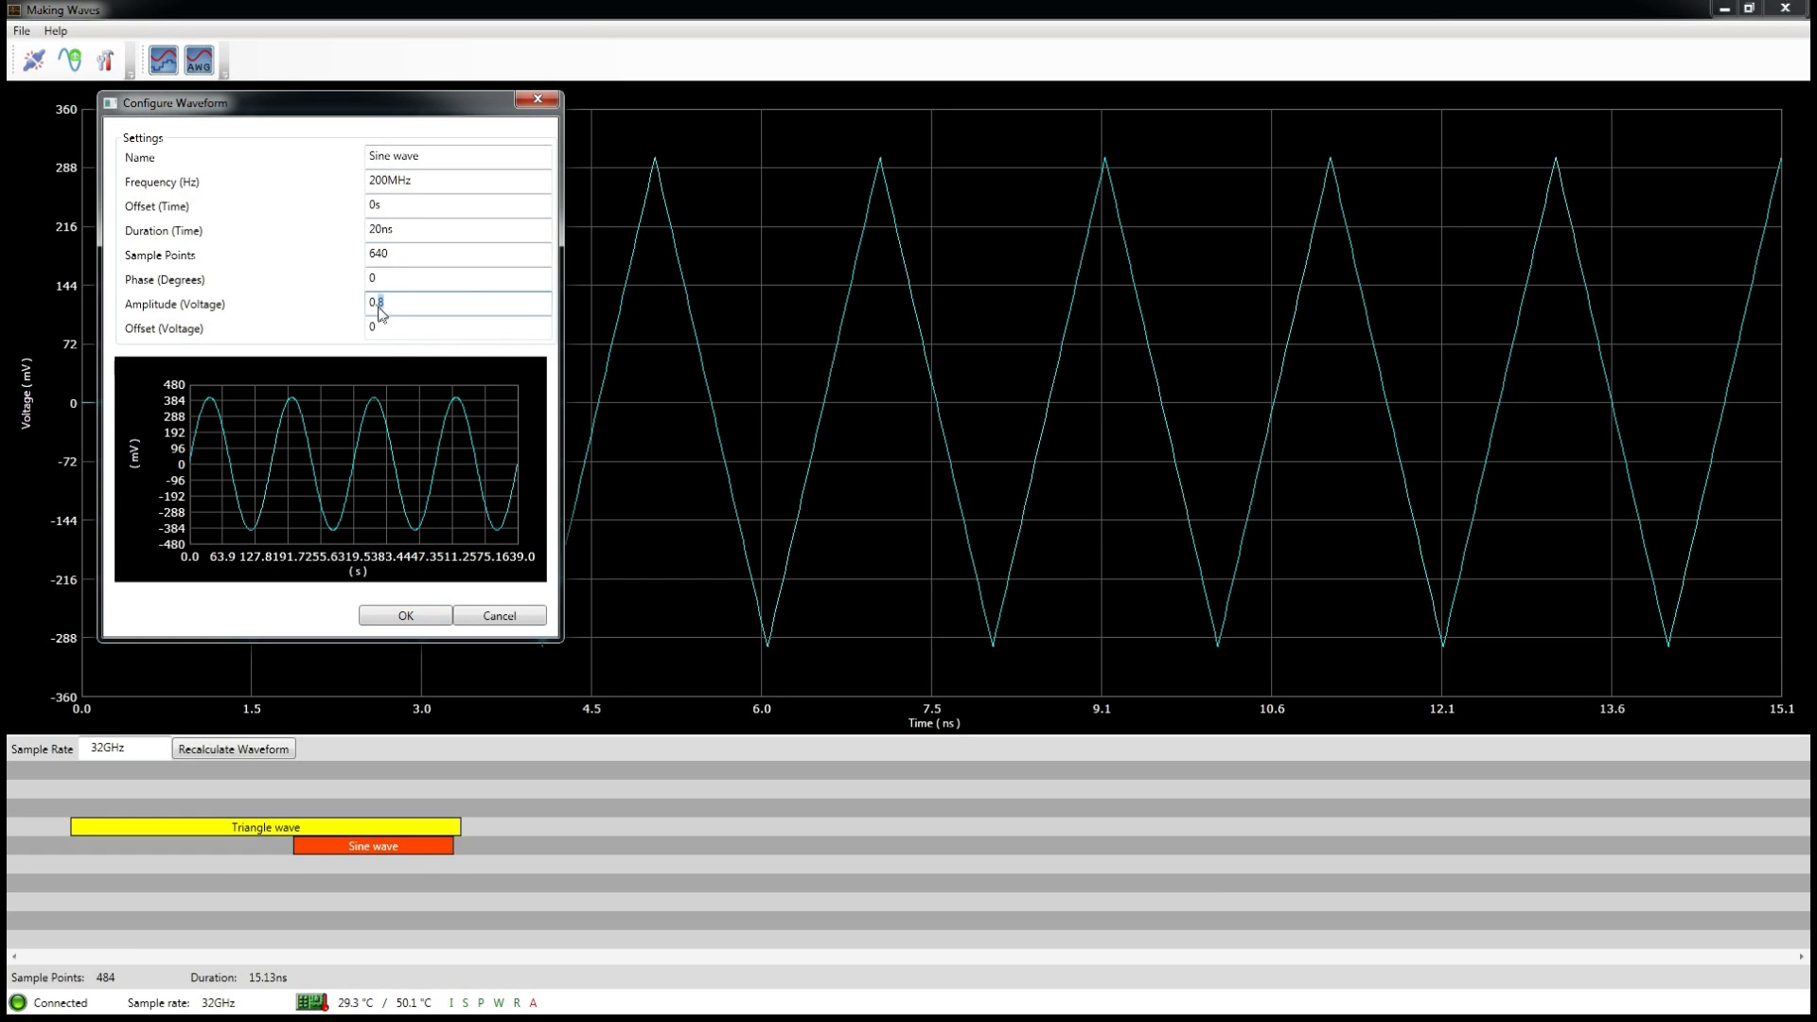
{"action": "type", "text": "1"}
{"action": "left_click", "coordinate": [414, 620]}
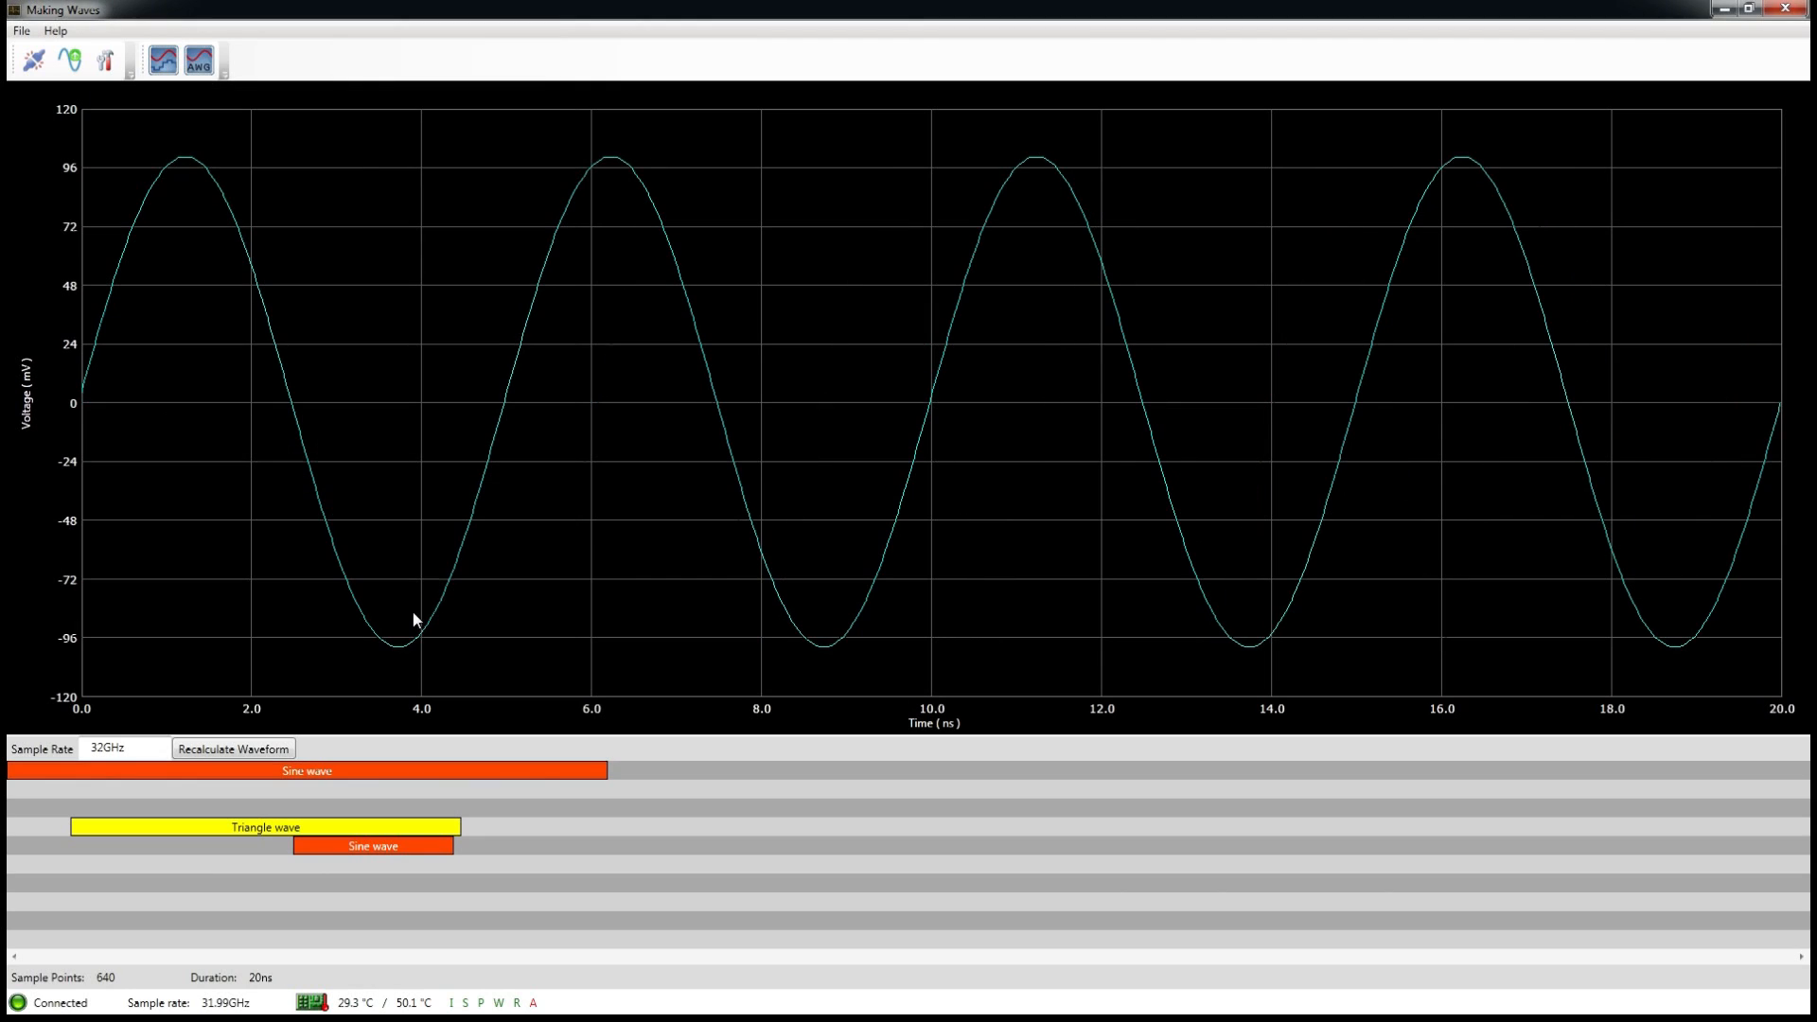
Step: Move the triangle wave to the second track at about 15.5 ns and the short sine wave to the third track at about 28.1 ns
{"action": "left_click_drag", "start_coordinate": [394, 833], "coordinate": [797, 800]}
{"action": "left_click_drag", "start_coordinate": [399, 852], "coordinate": [962, 804]}
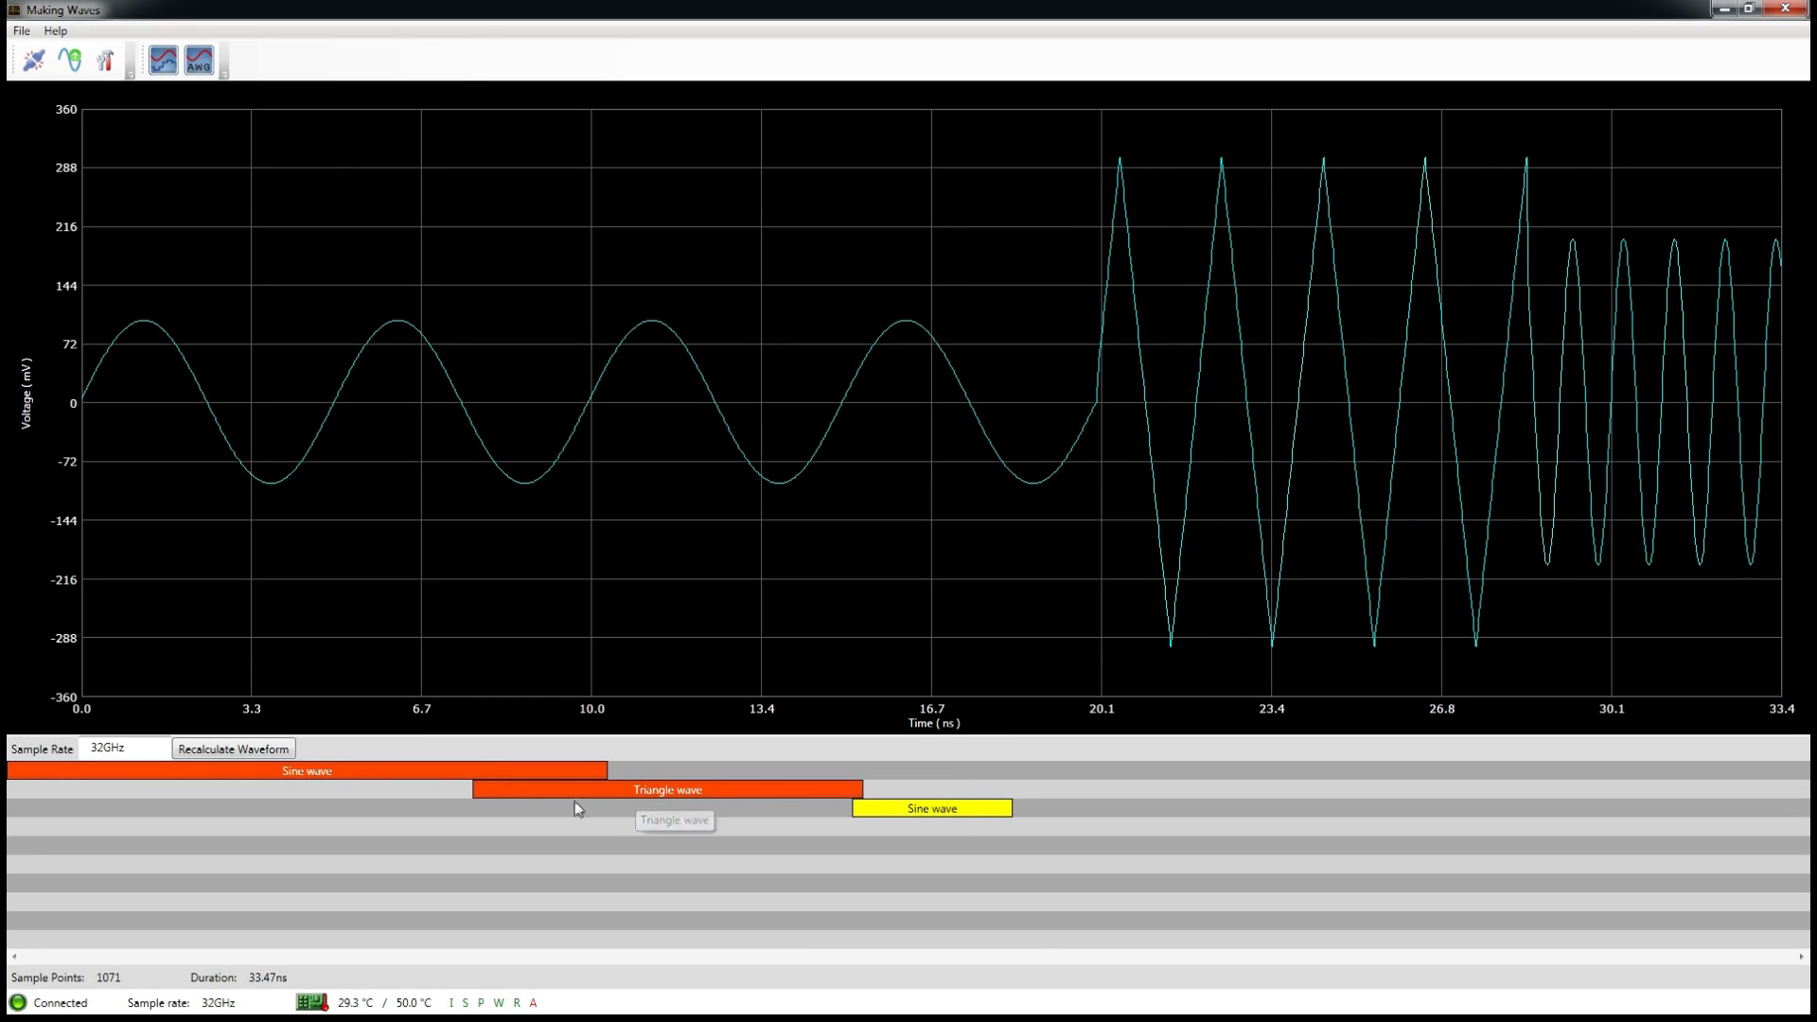
Step: Add a Subtract operation between the 20 ns sine wave and the triangle wave
{"action": "left_click", "coordinate": [500, 775]}
{"action": "left_click", "coordinate": [519, 793]}
{"action": "left_click", "coordinate": [516, 779], "text": "ctrl"}
{"action": "right_click", "coordinate": [523, 788]}
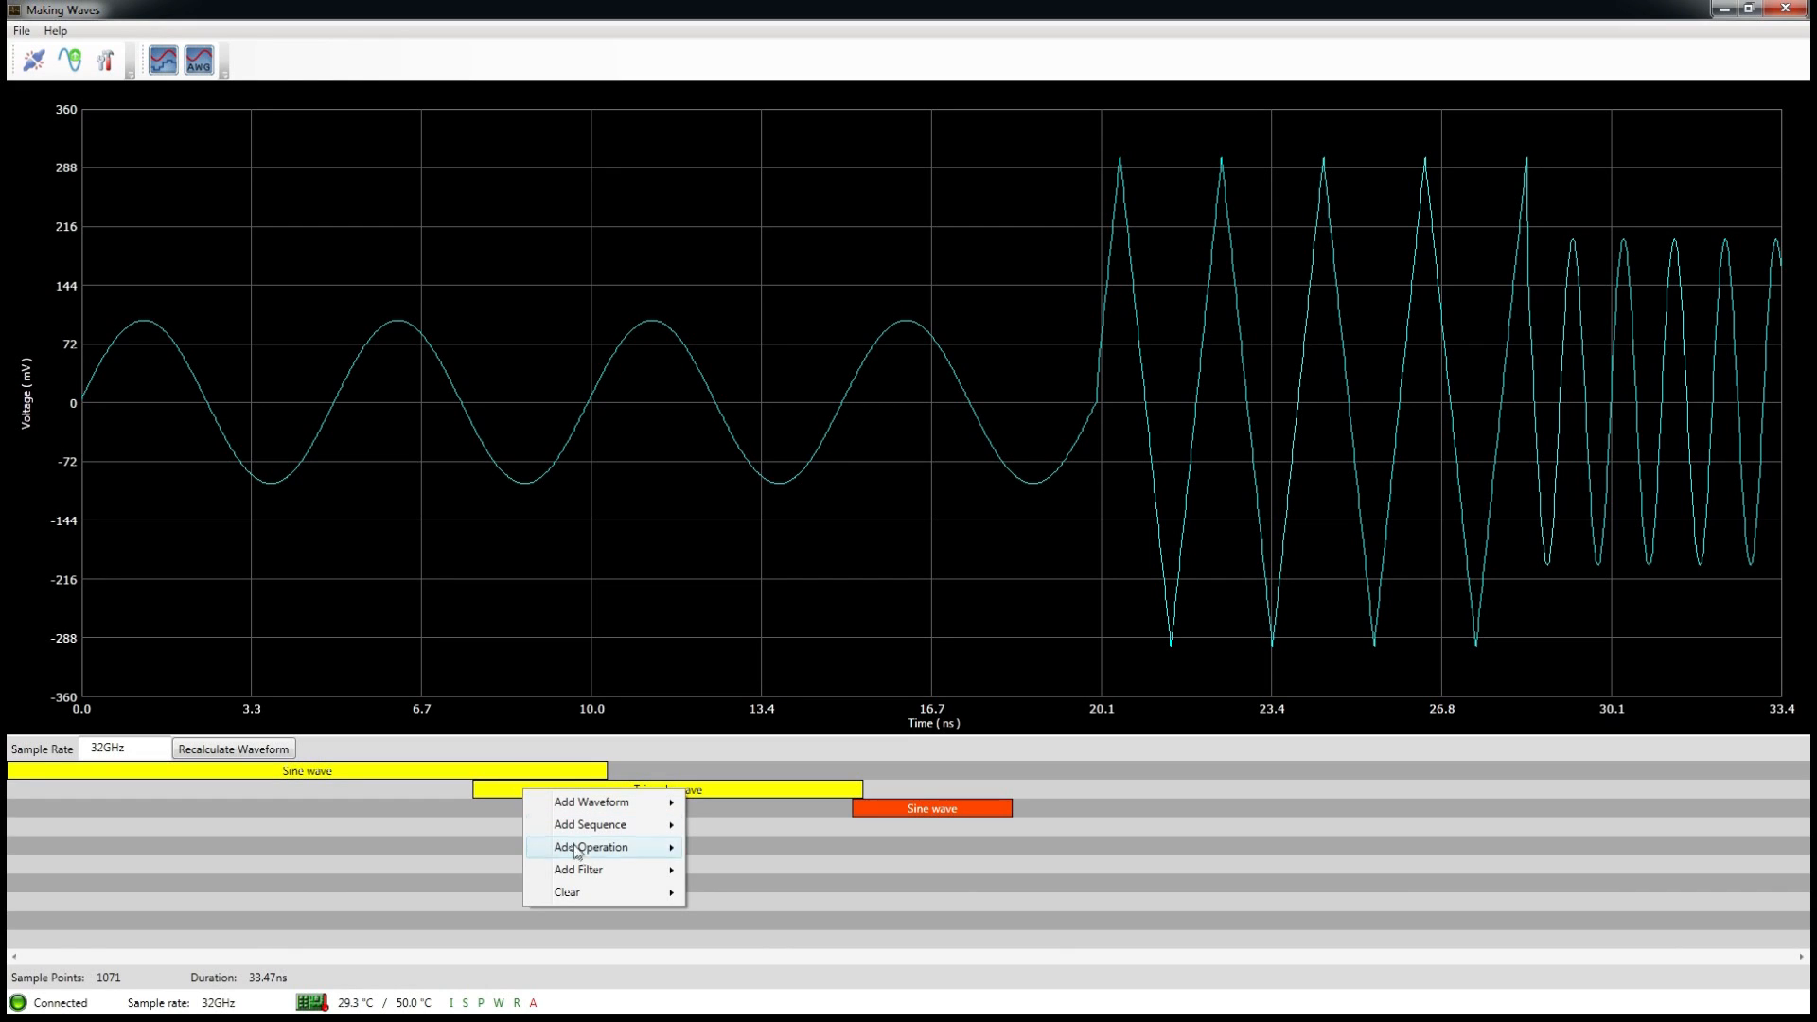
{"action": "mouse_move", "coordinate": [592, 852]}
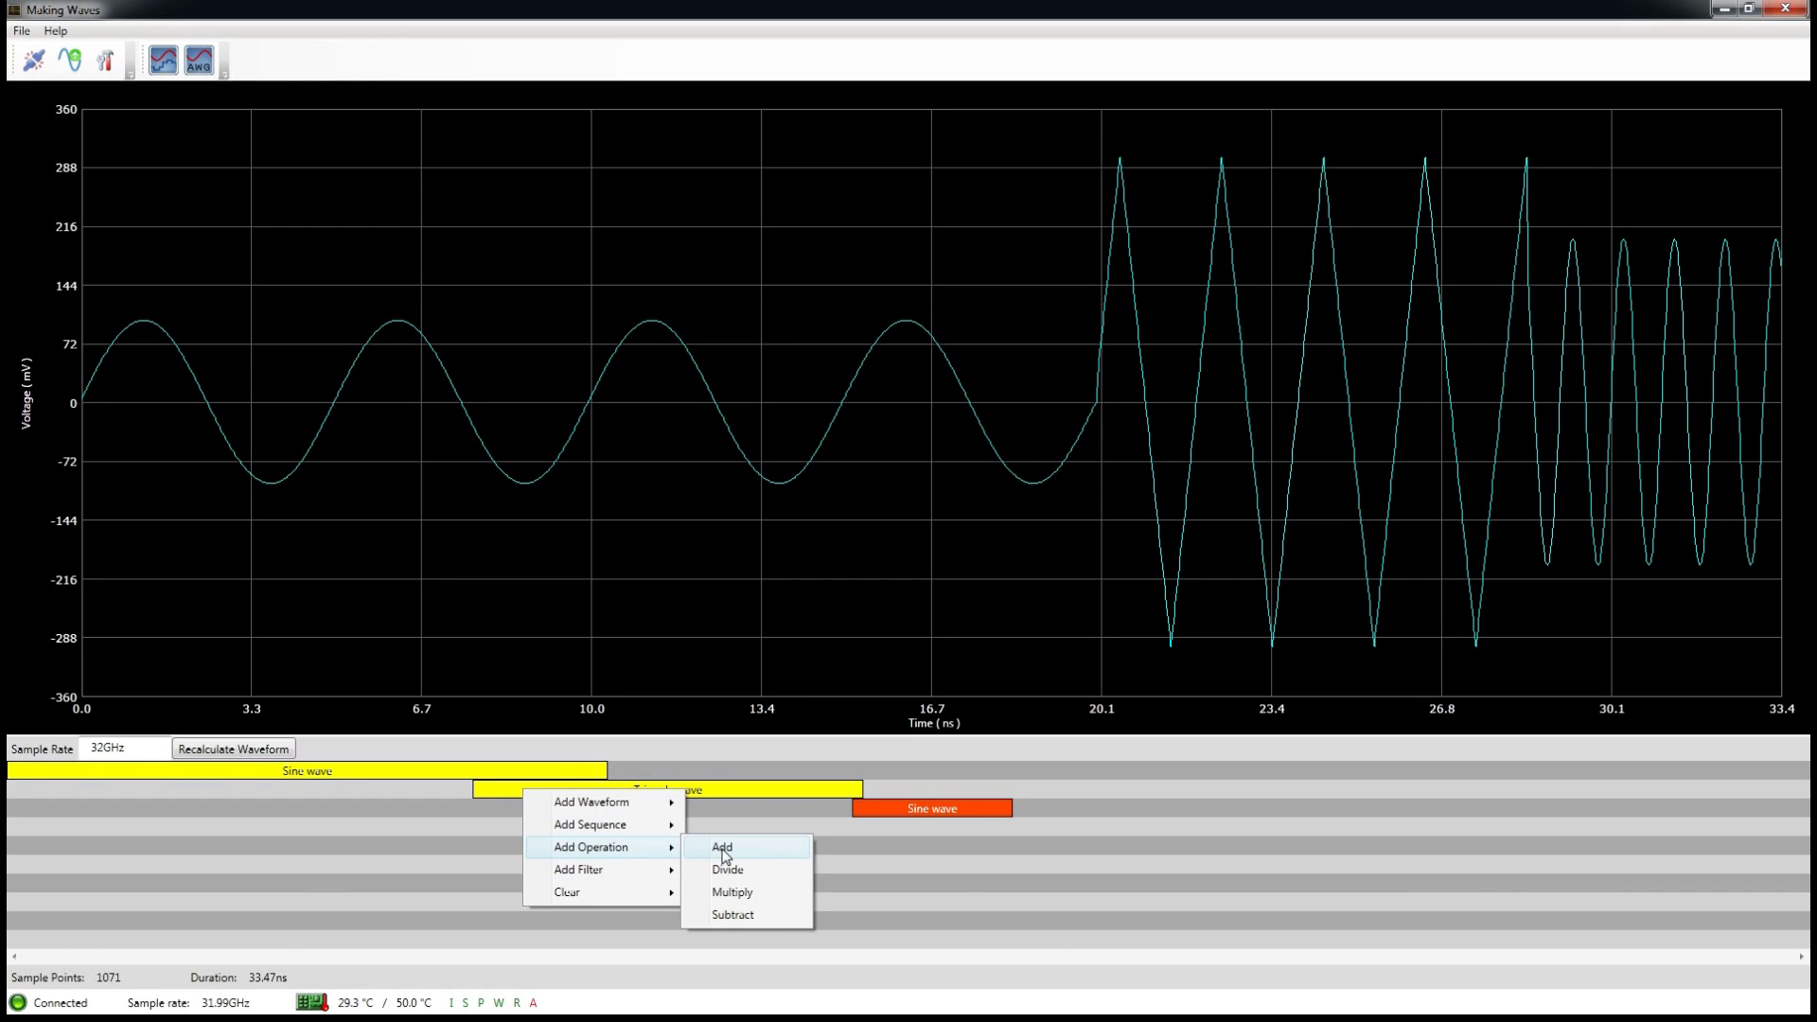
{"action": "left_click", "coordinate": [739, 916]}
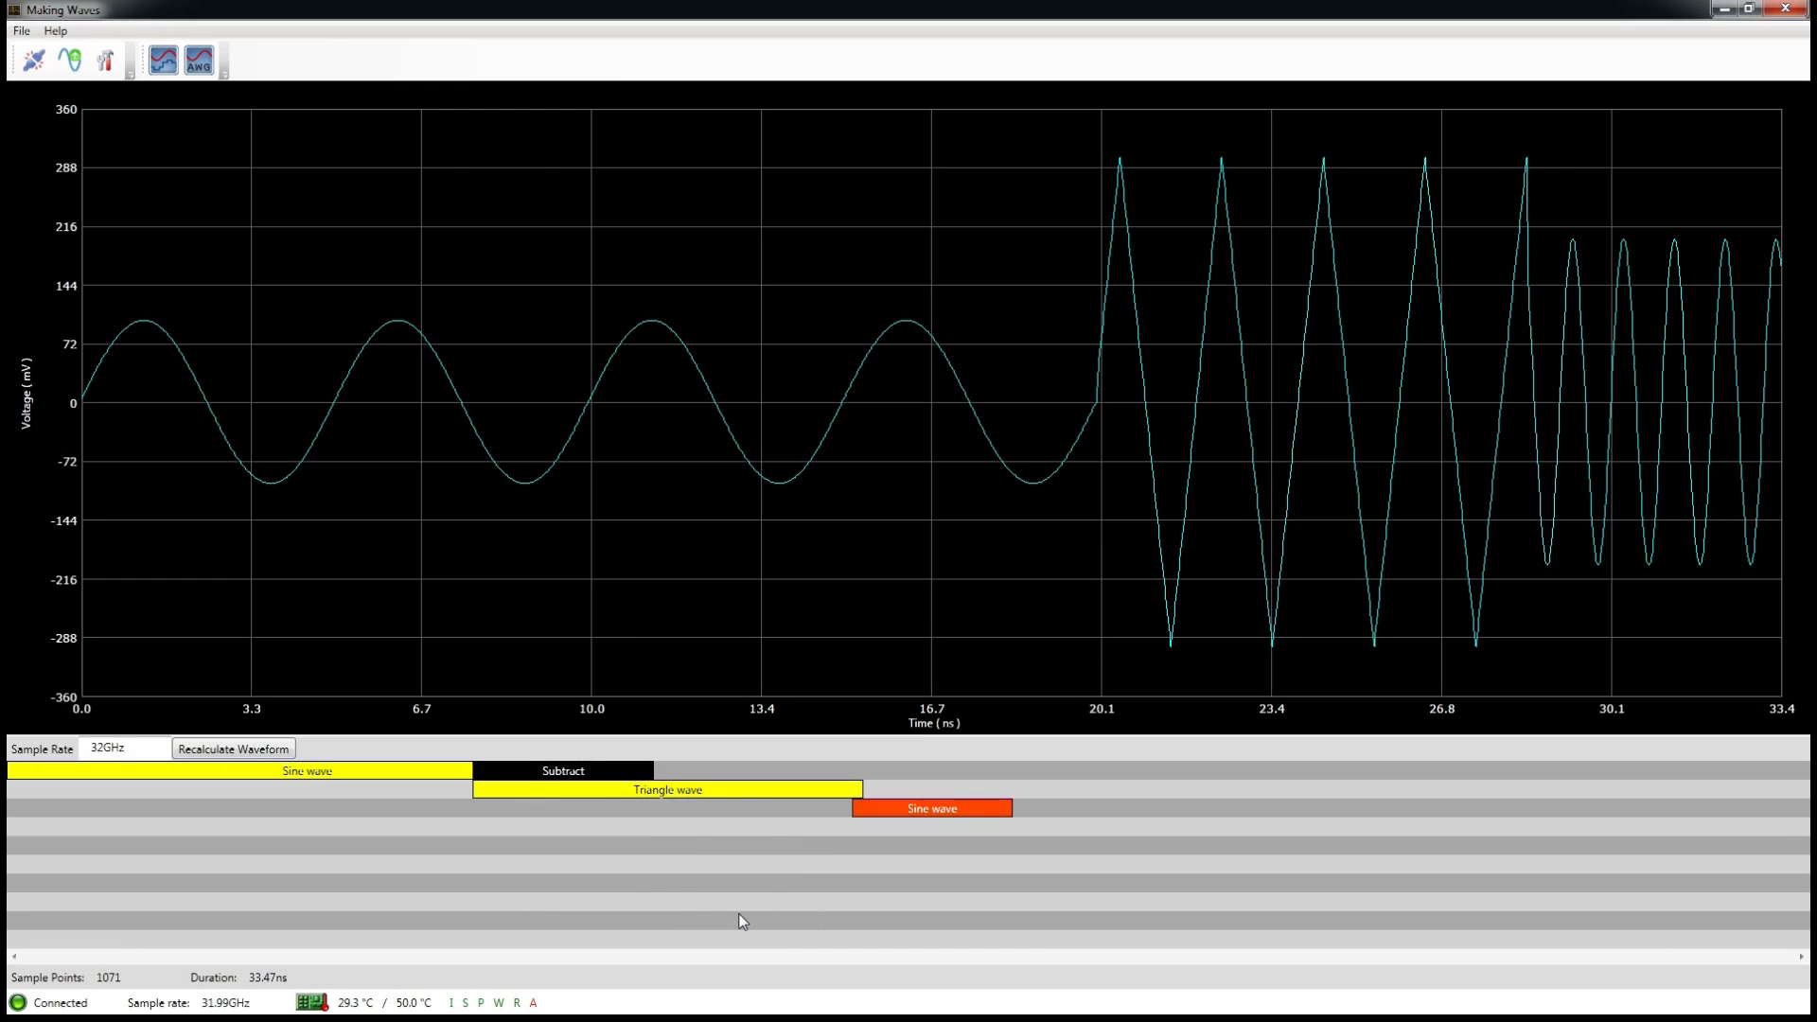
Step: Move the 20 ns sine wave to the third track, shift the triangle wave to start at about 15.8 ns, and review the Subtract operation's settings
{"action": "left_click_drag", "start_coordinate": [407, 775], "coordinate": [414, 811]}
{"action": "mouse_move", "coordinate": [647, 789]}
{"action": "left_mouse_down"}
{"action": "mouse_move", "coordinate": [733, 795]}
{"action": "mouse_move", "coordinate": [527, 794]}
{"action": "mouse_move", "coordinate": [706, 805]}
{"action": "mouse_move", "coordinate": [652, 804]}
{"action": "left_mouse_up"}
{"action": "double_click", "coordinate": [608, 771]}
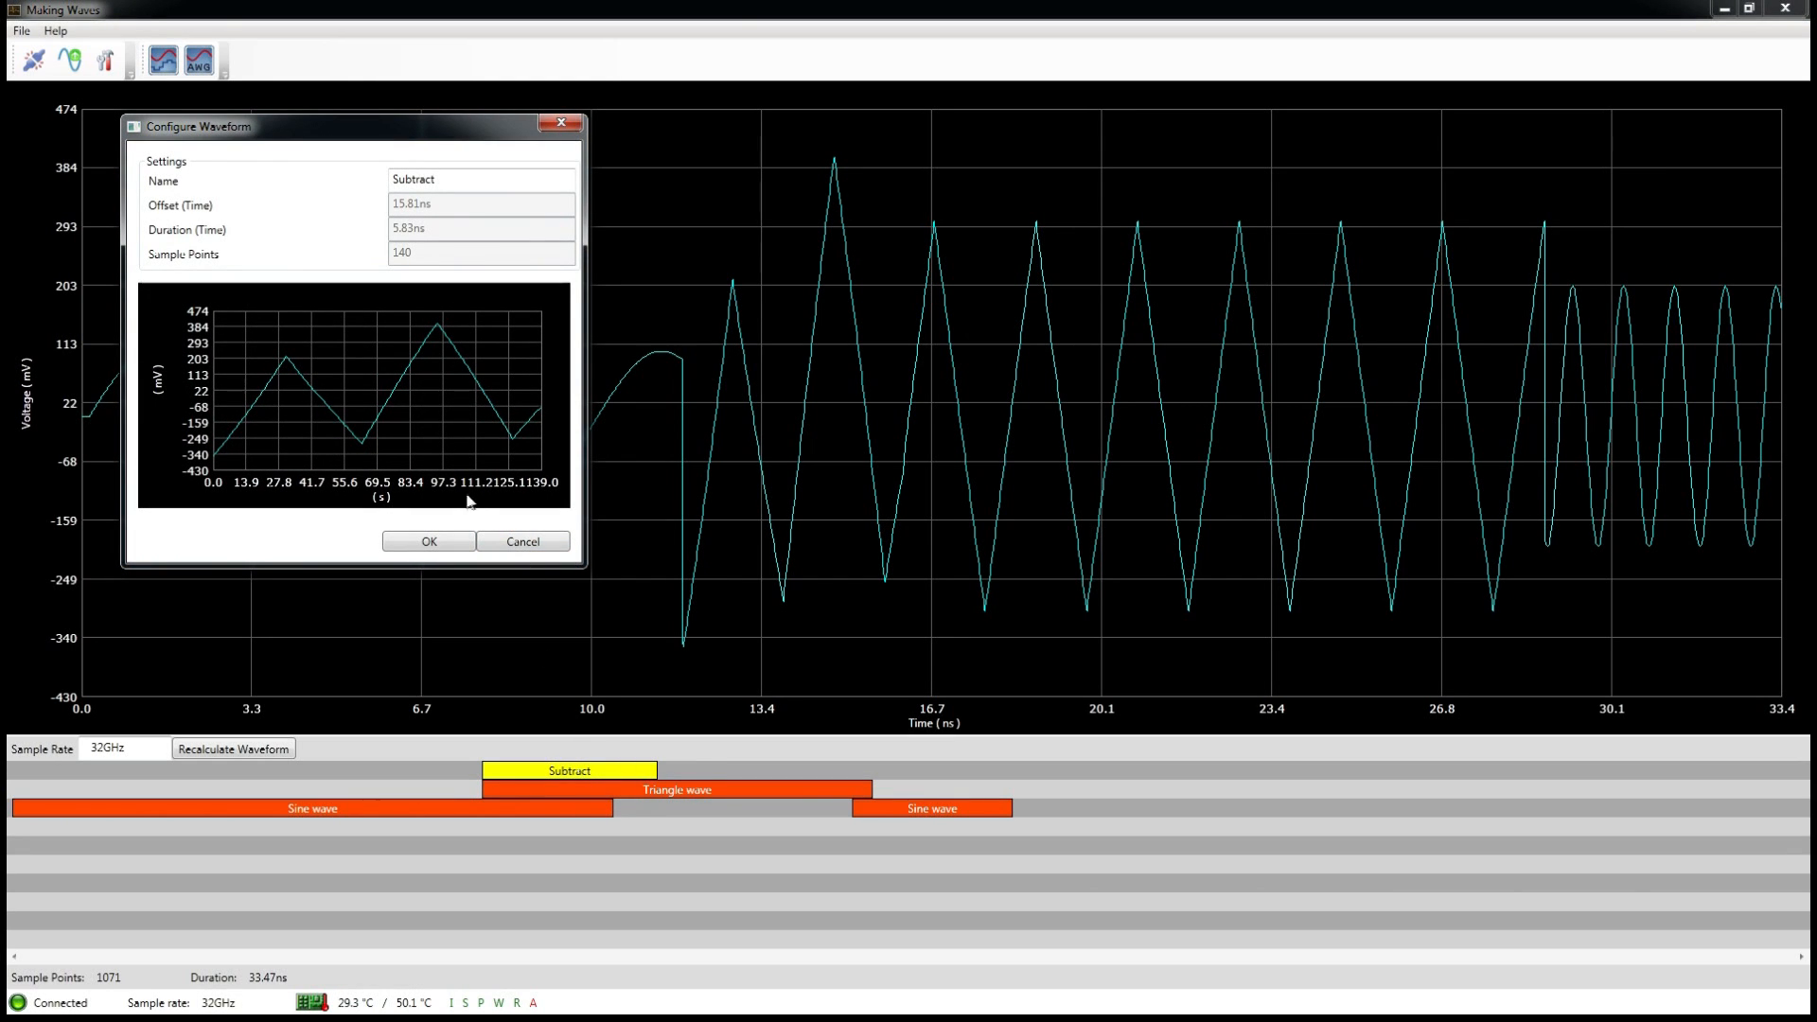
{"action": "left_click", "coordinate": [443, 546]}
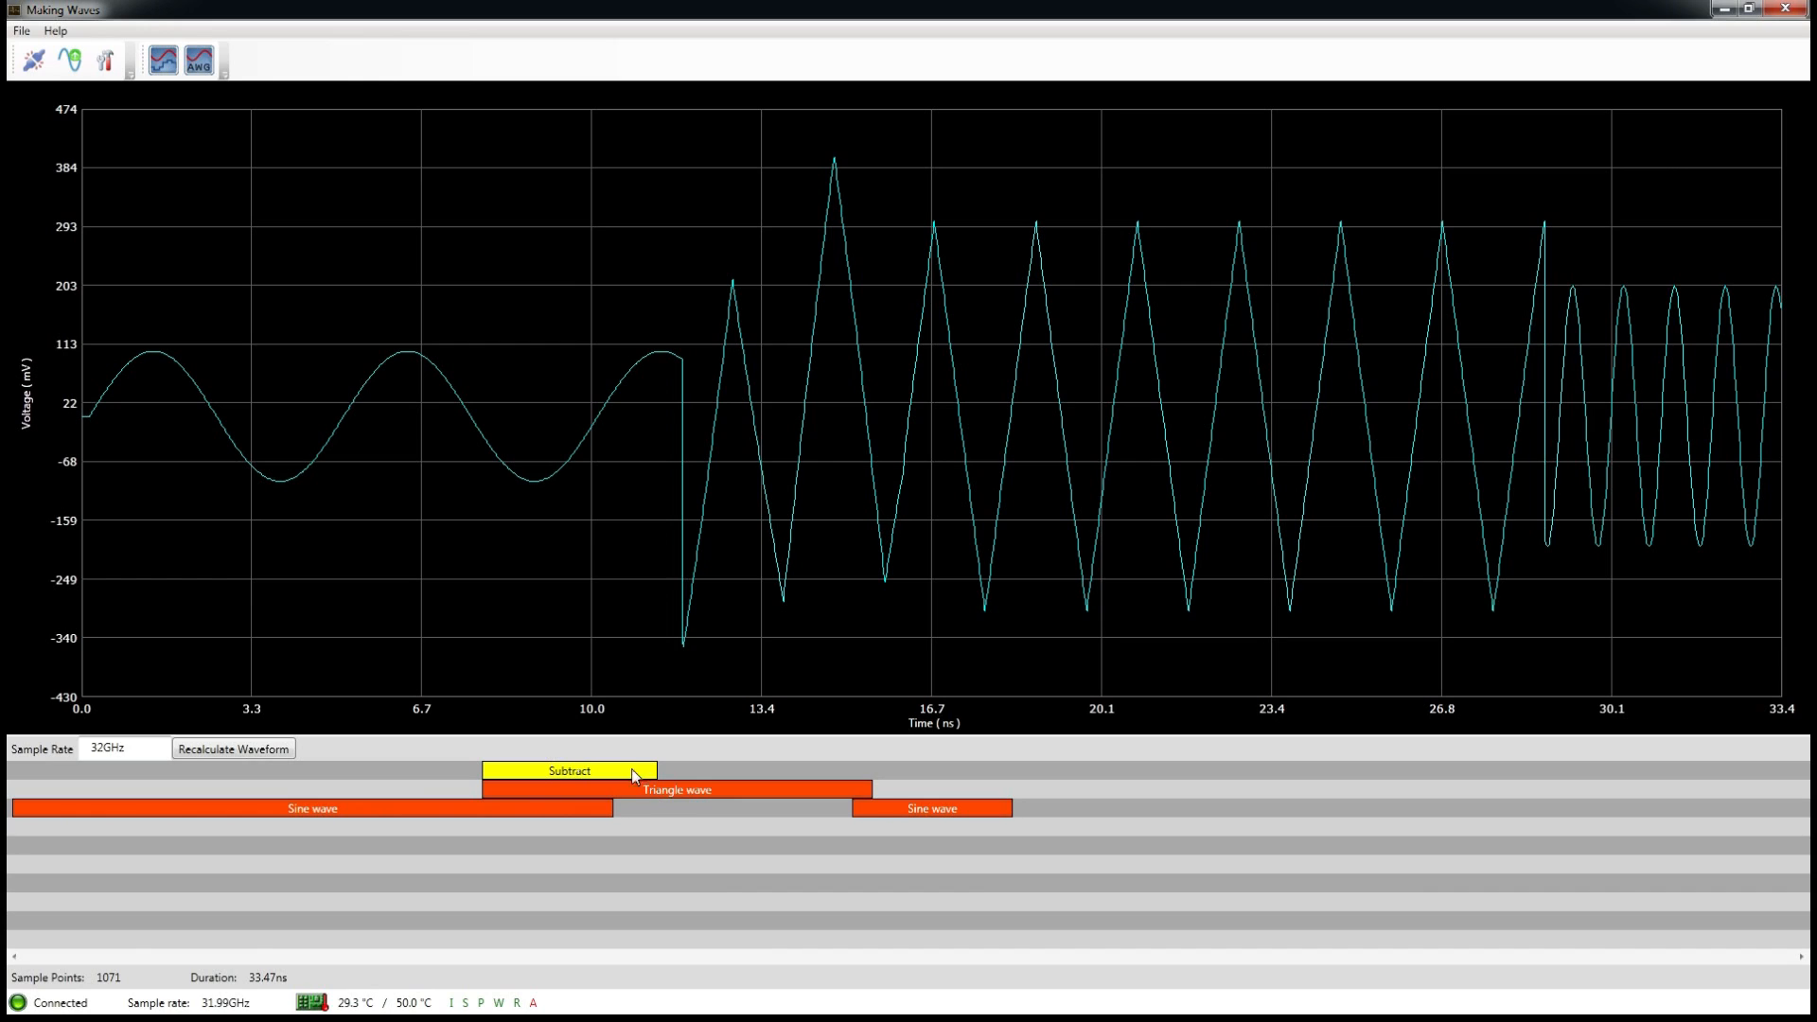
Step: Add an Add operation between the triangle wave and the short sine wave, and shift the short sine wave slightly earlier
{"action": "left_click", "coordinate": [874, 811]}
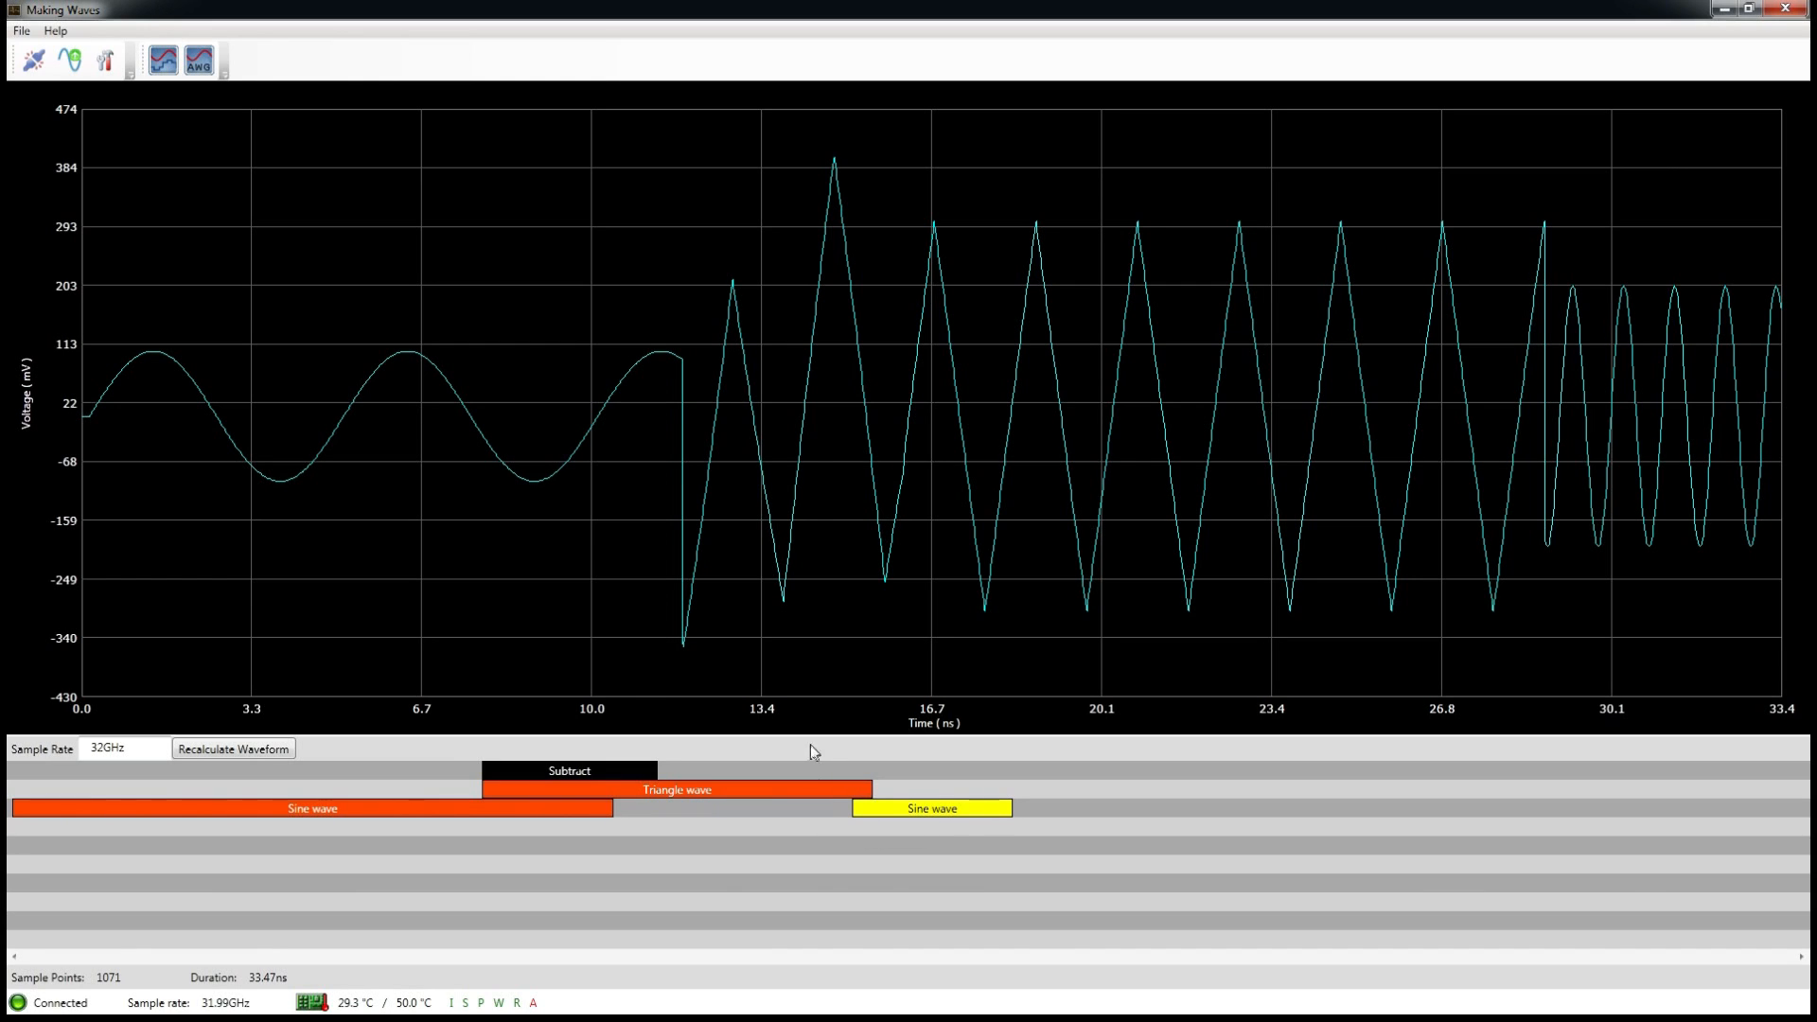
{"action": "left_click", "coordinate": [827, 790]}
{"action": "right_click", "coordinate": [827, 786]}
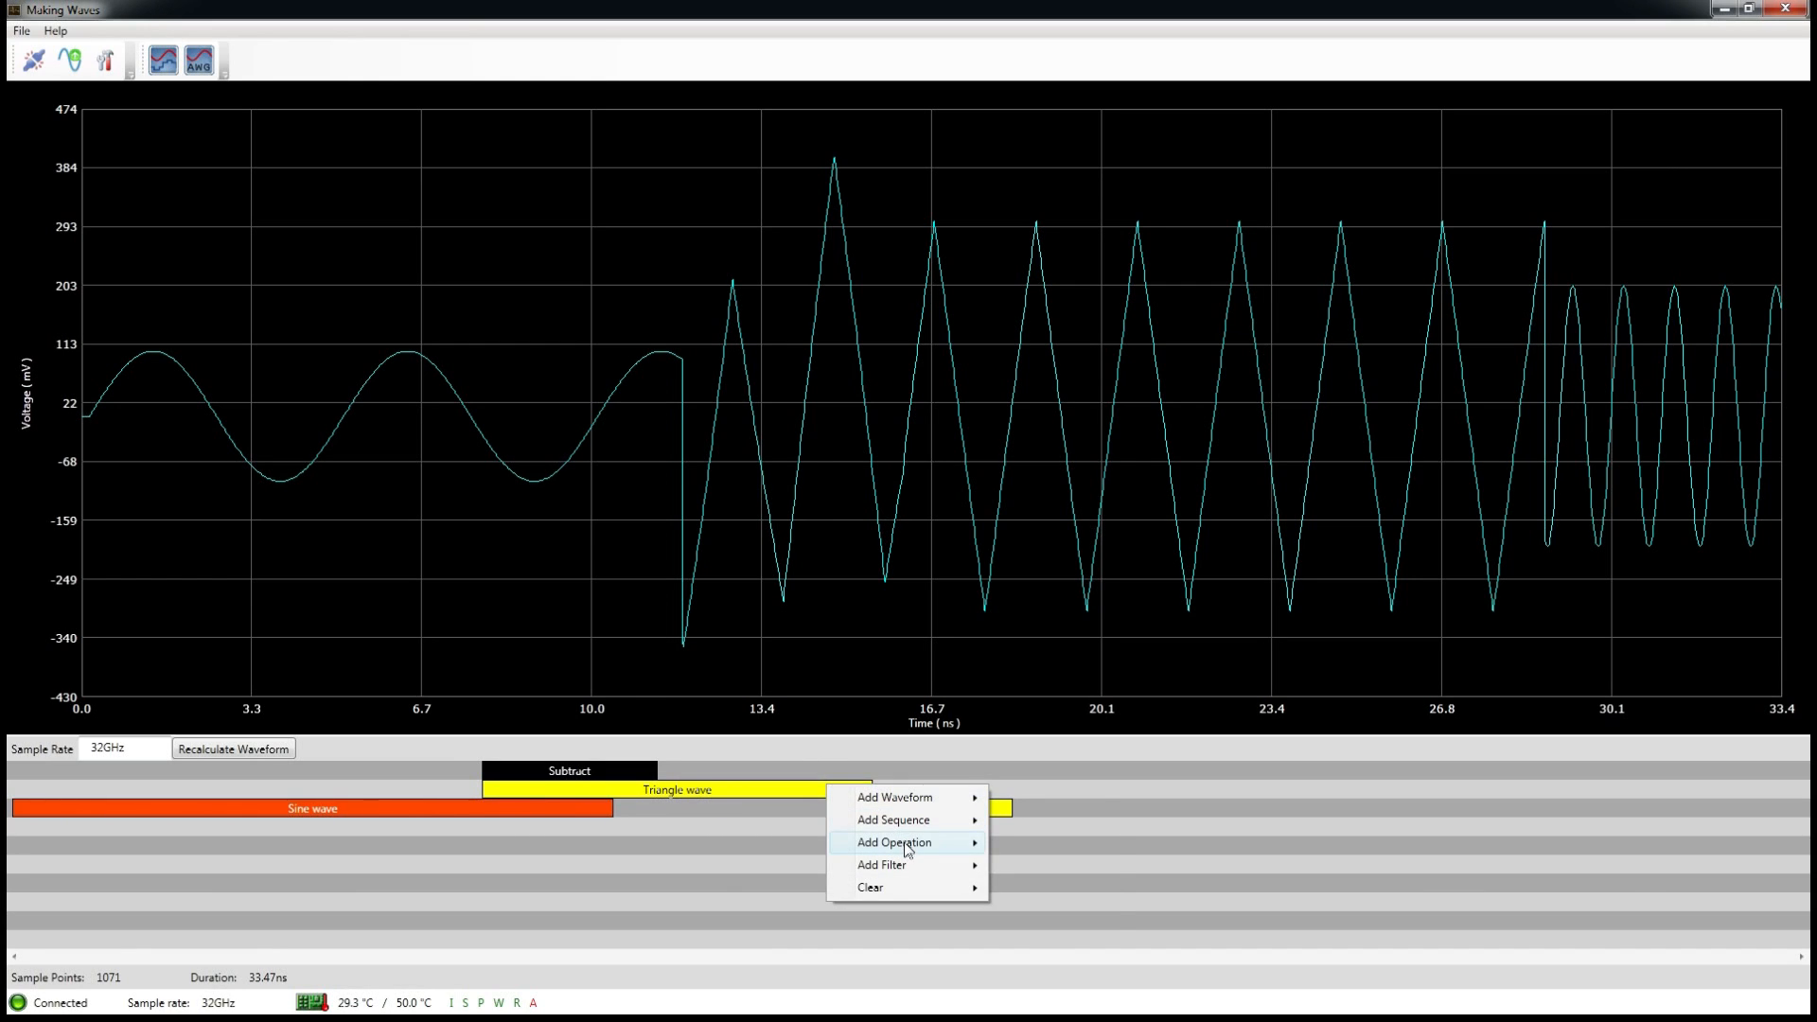
{"action": "mouse_move", "coordinate": [907, 849]}
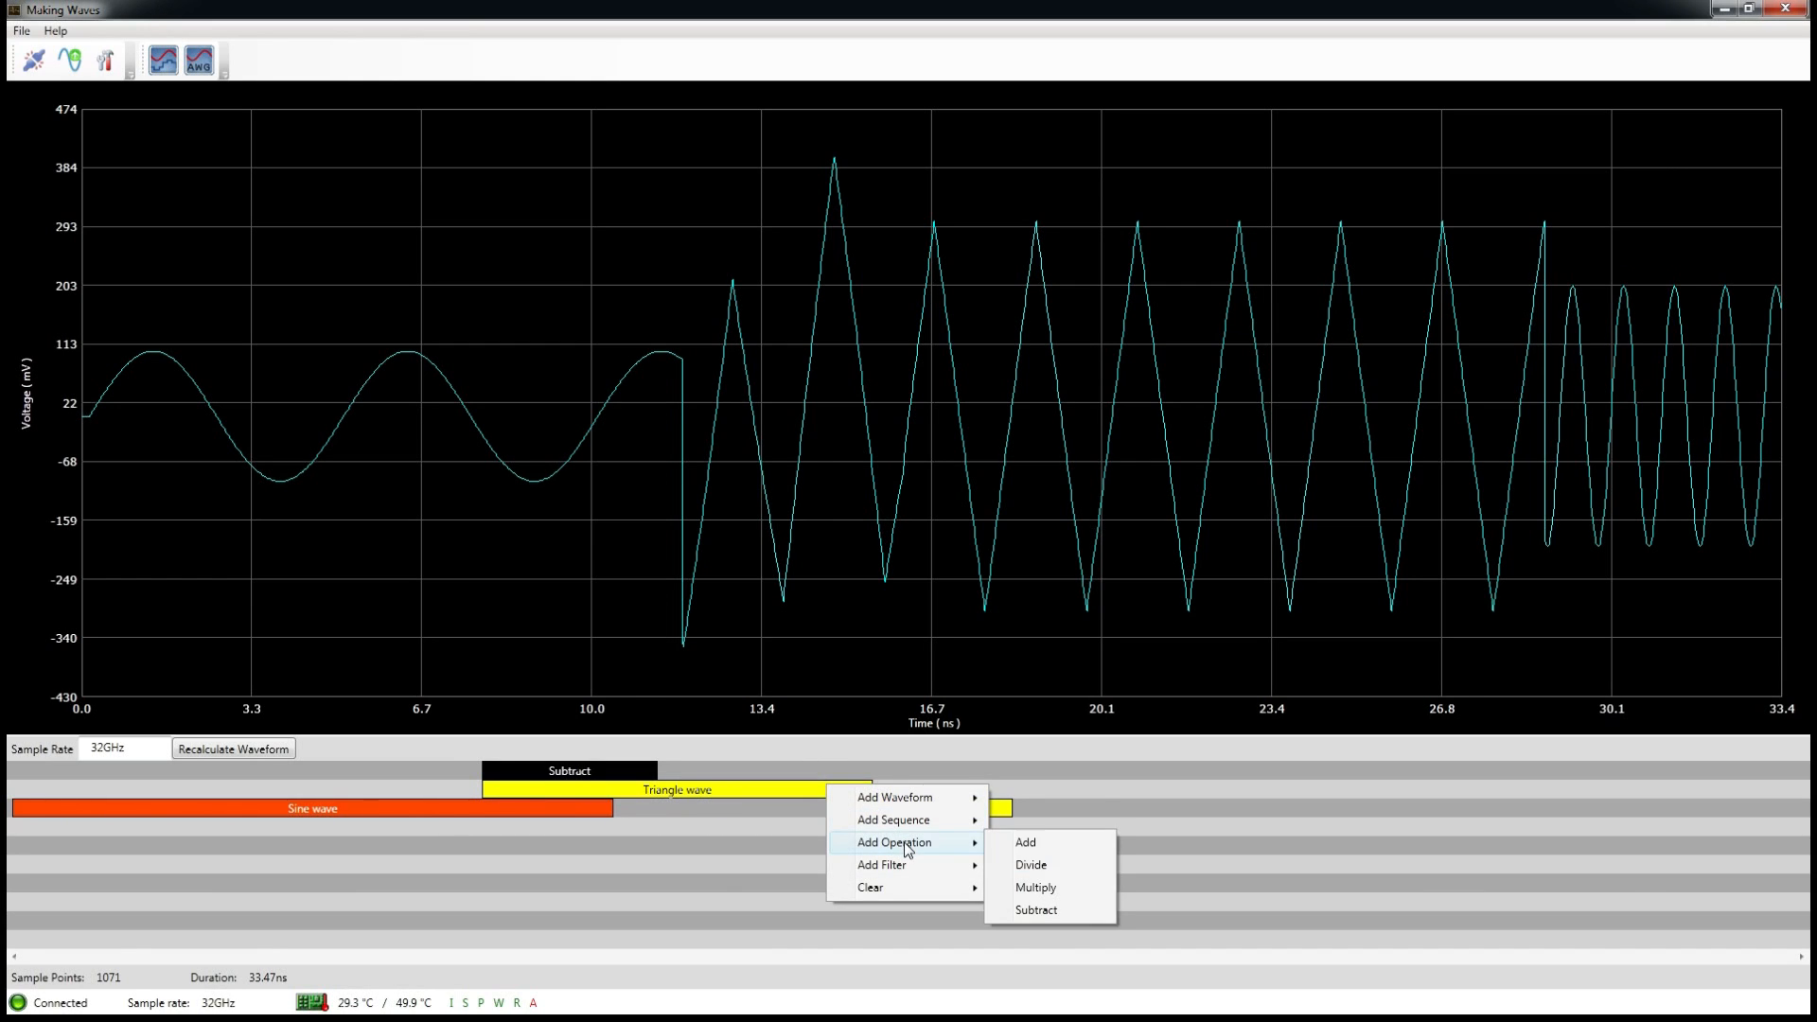
{"action": "left_click", "coordinate": [1035, 844]}
{"action": "mouse_move", "coordinate": [934, 810]}
{"action": "left_mouse_down"}
{"action": "mouse_move", "coordinate": [844, 819]}
{"action": "mouse_move", "coordinate": [927, 820]}
{"action": "left_mouse_up"}
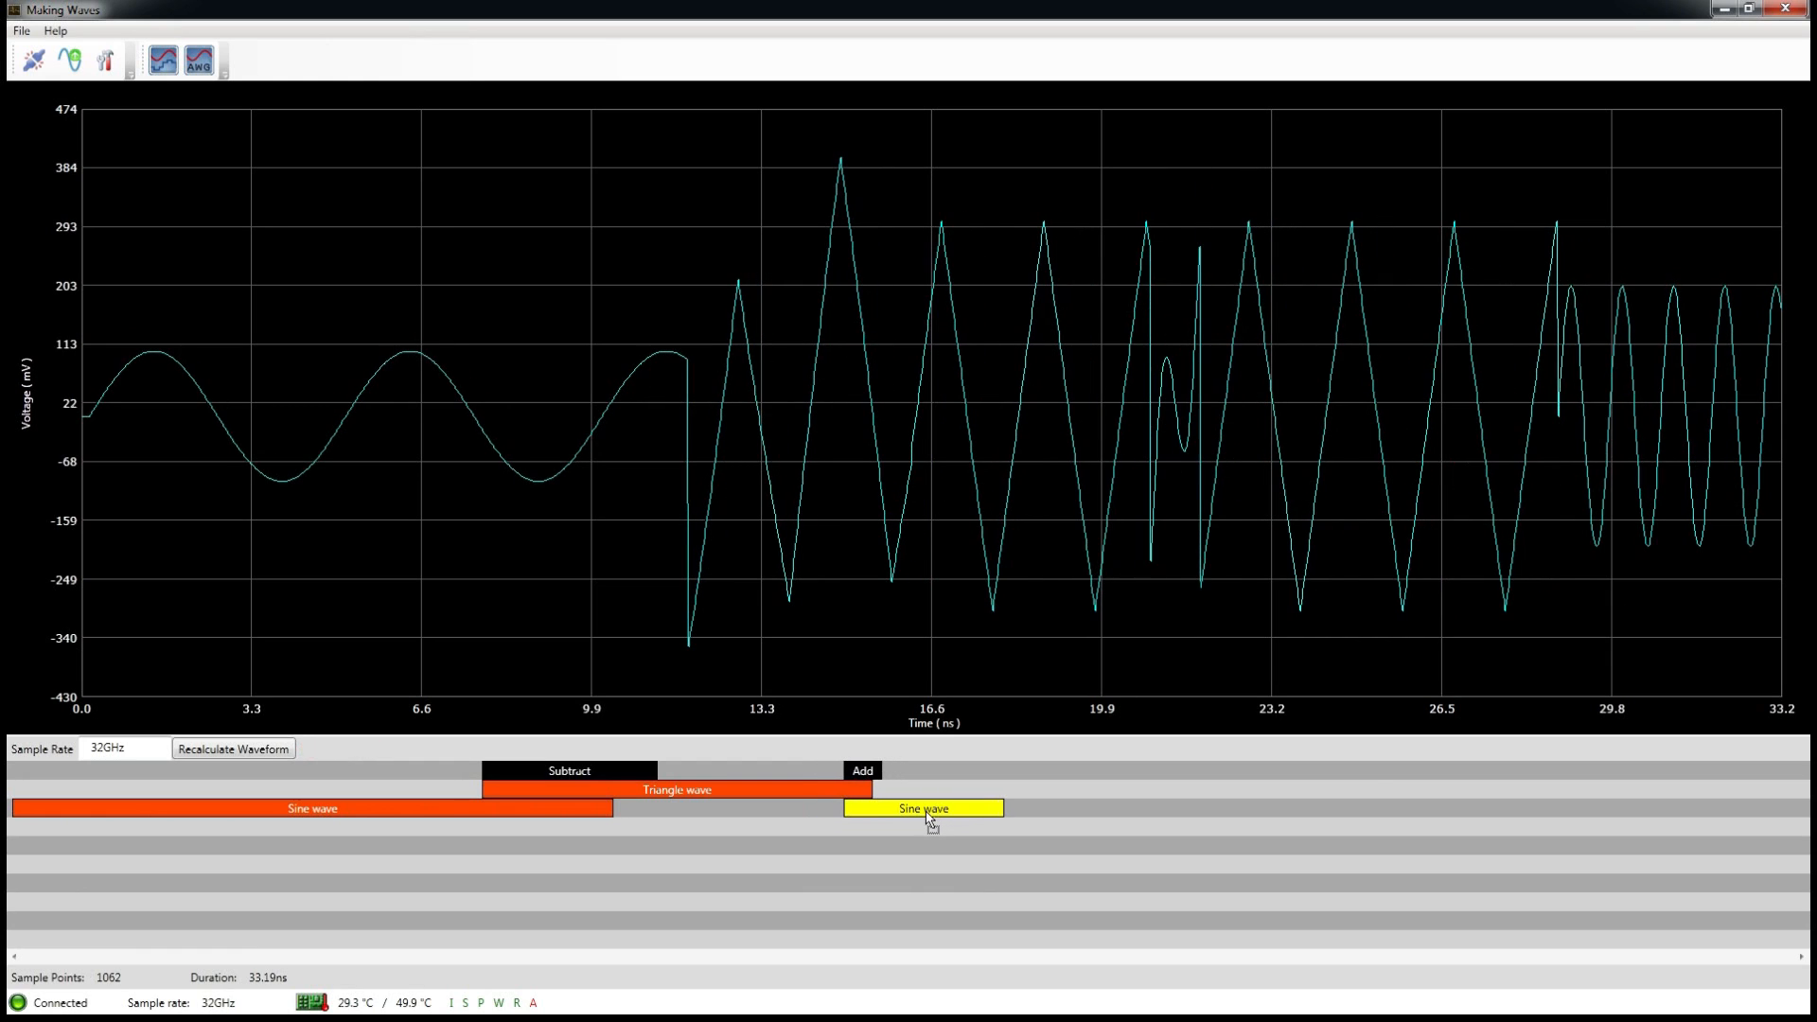
Step: Add a 1 GHz square wave with a 5.34 ns duration, a duty cycle of 50 and an amplitude of 0.8
{"action": "right_click", "coordinate": [1016, 811]}
{"action": "mouse_move", "coordinate": [1074, 824]}
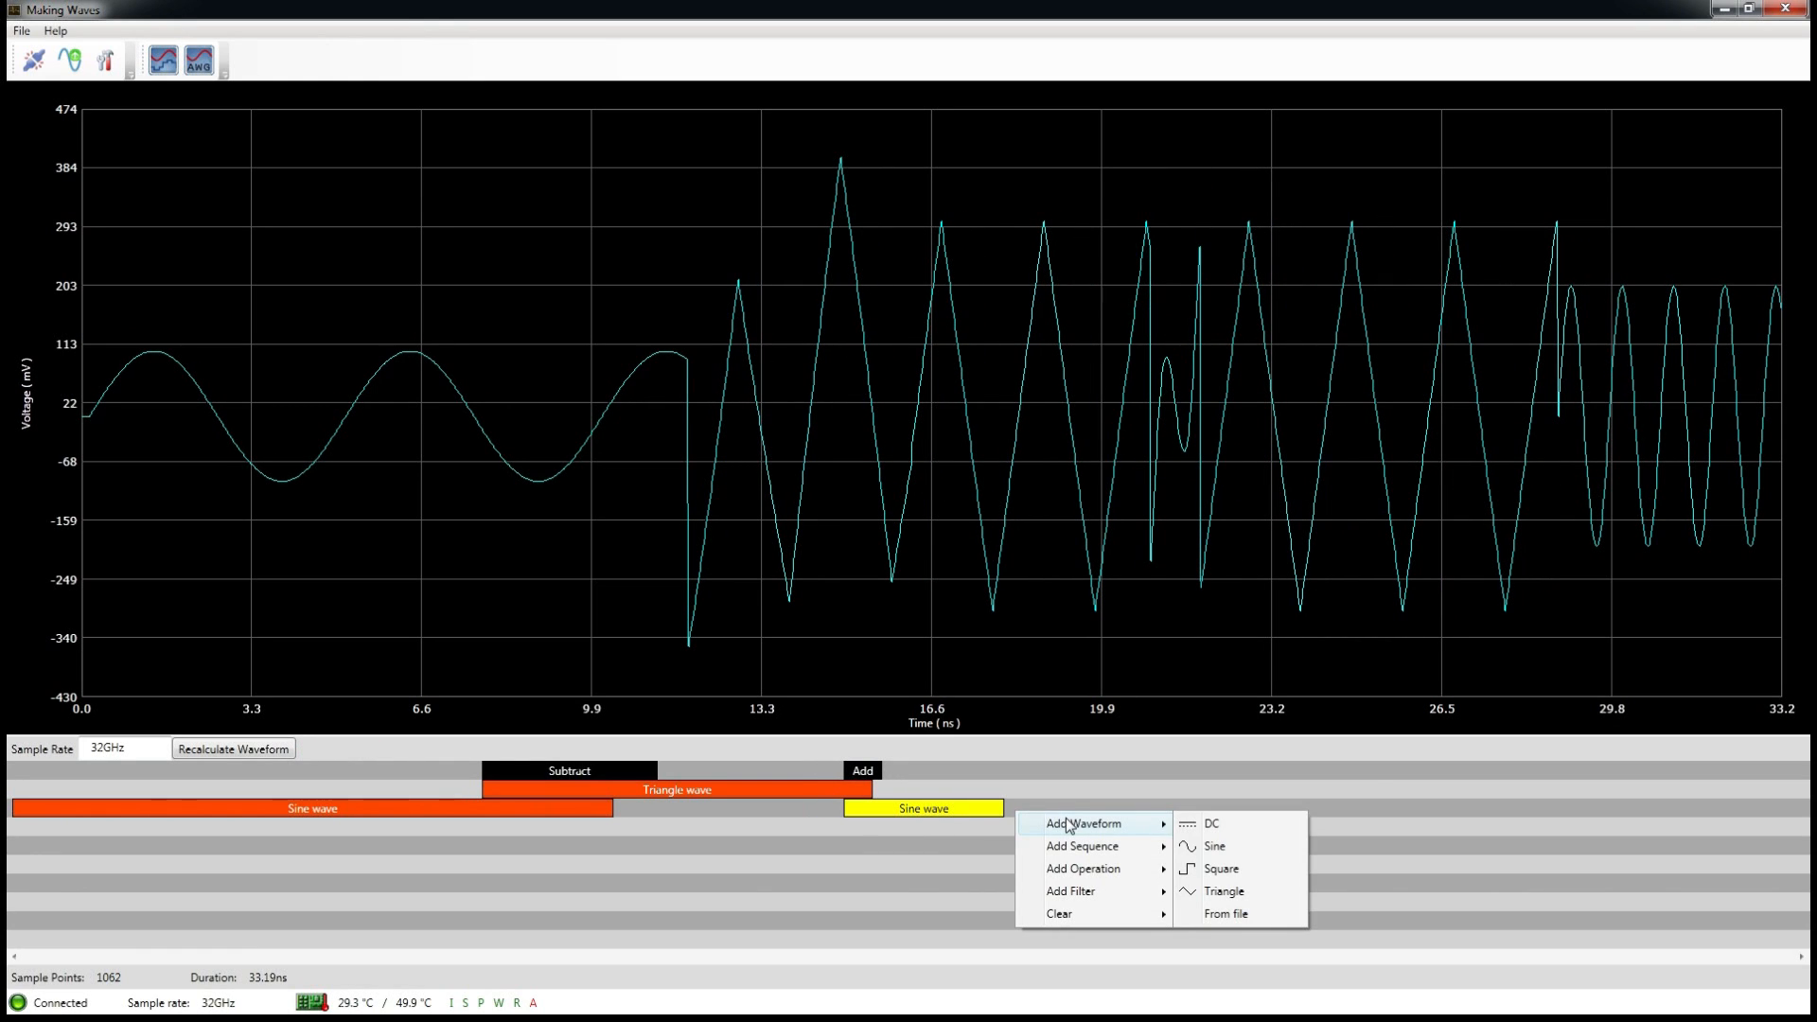
{"action": "left_click", "coordinate": [1236, 872]}
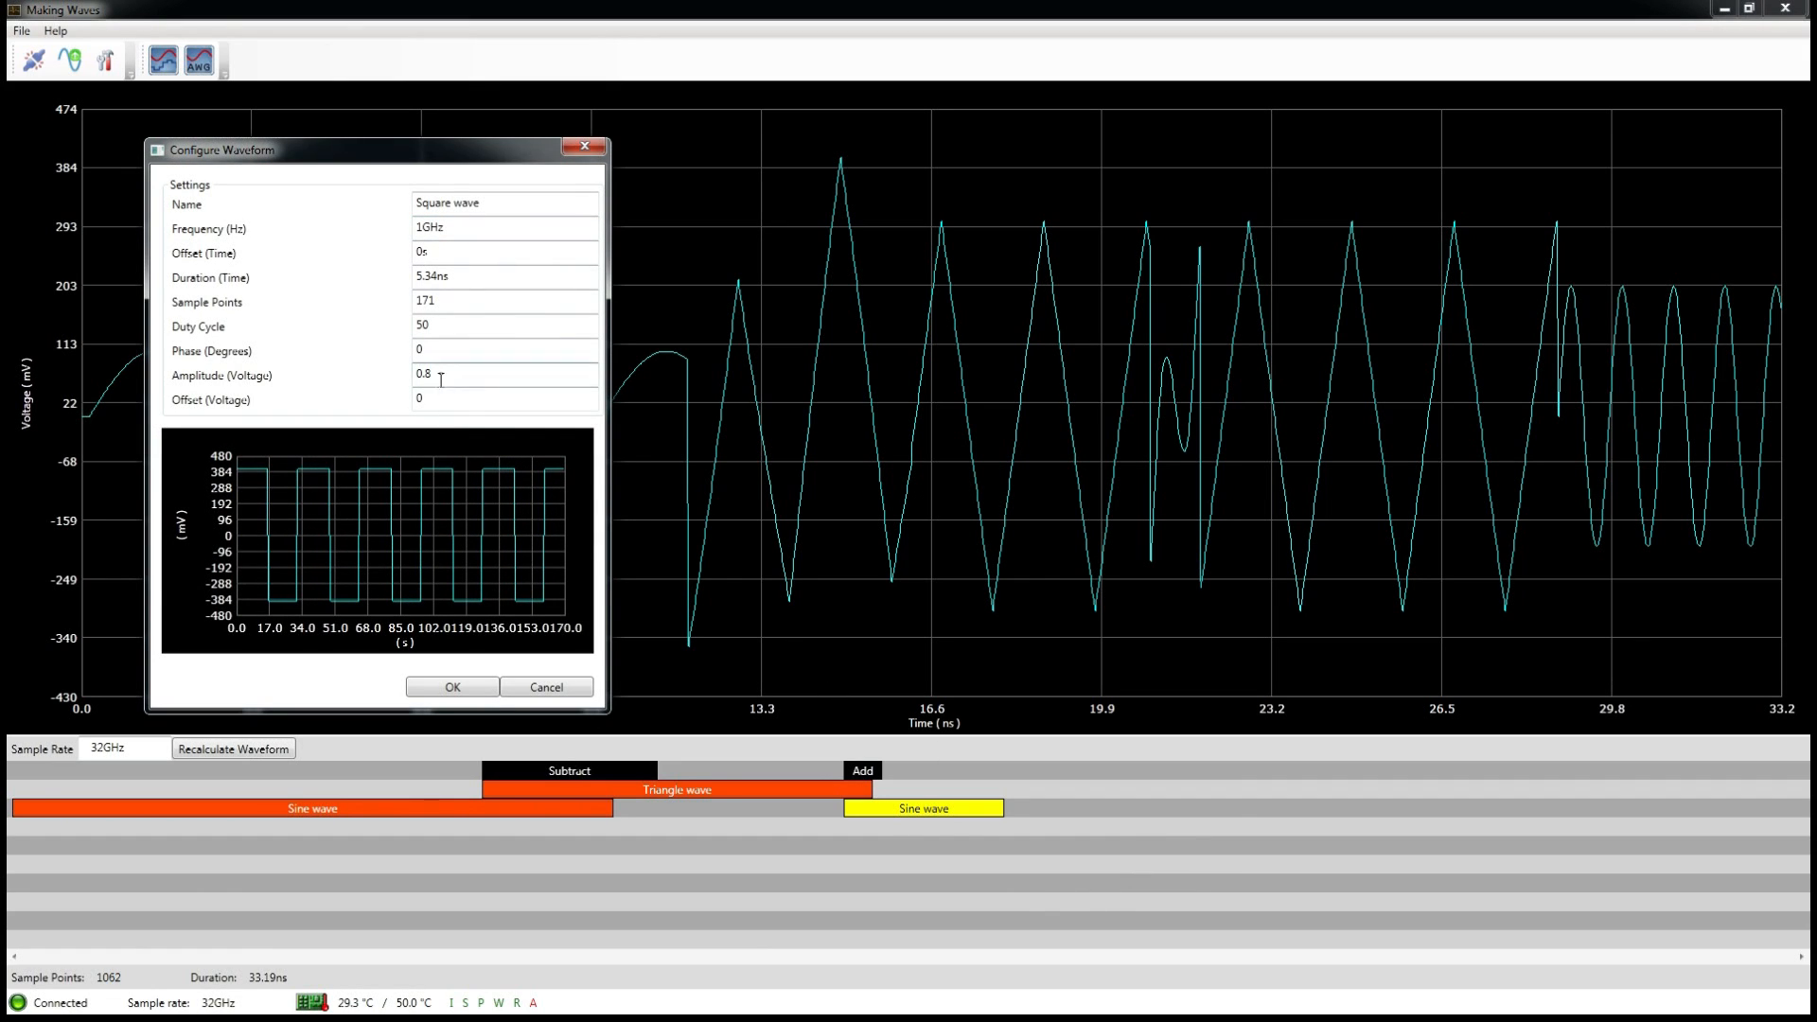
{"action": "left_click", "coordinate": [475, 686]}
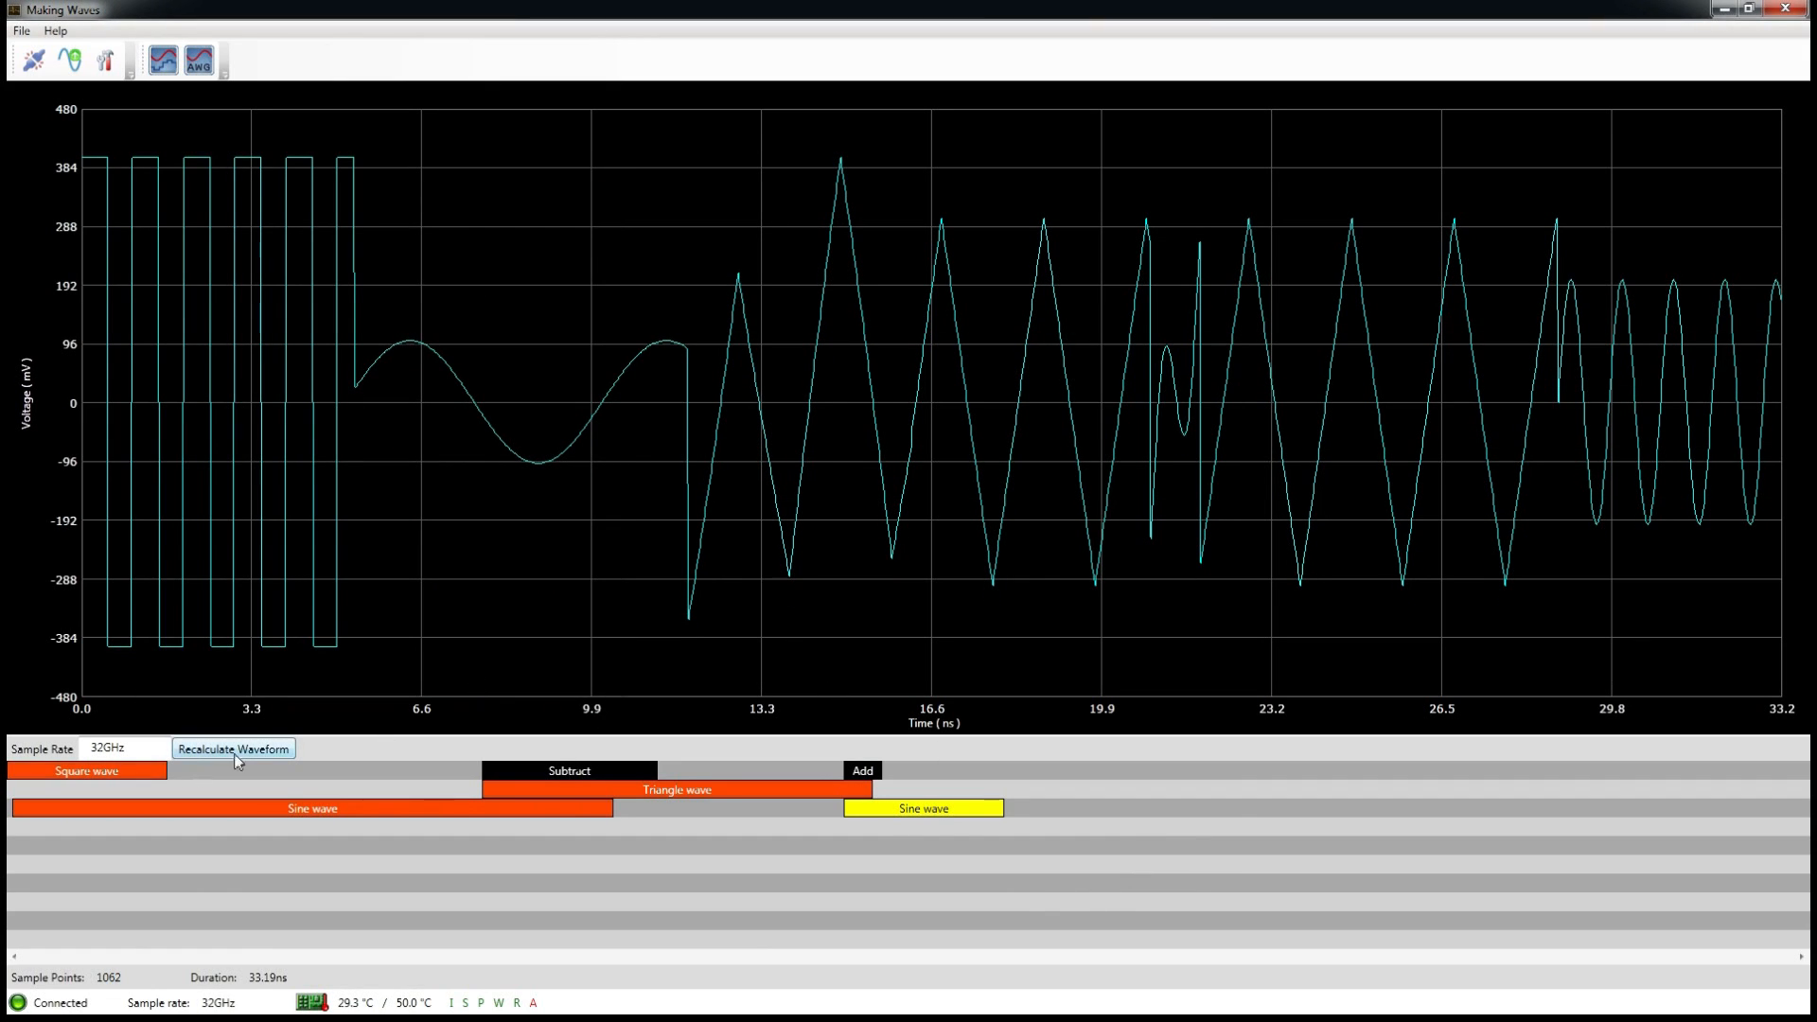
Step: Move the square wave to the third track right after the short sine wave and send the waveform to the AWG
{"action": "left_click_drag", "start_coordinate": [157, 782], "coordinate": [1052, 815]}
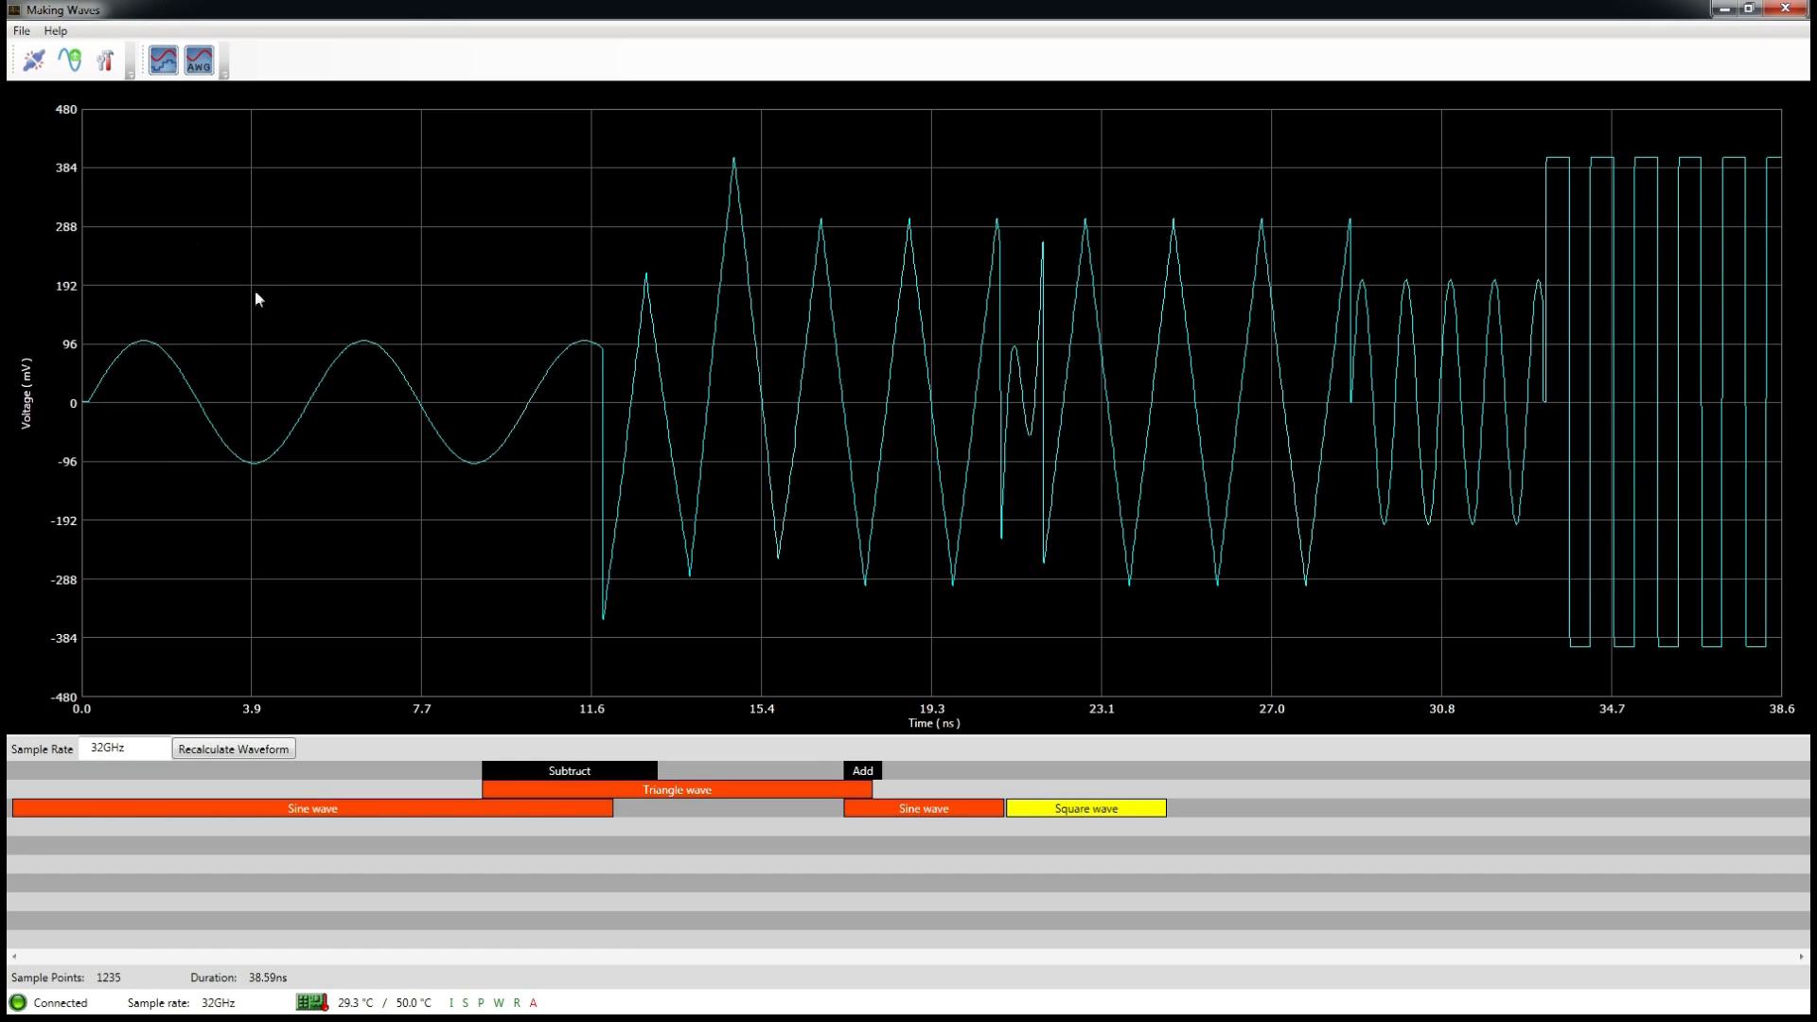
{"action": "left_click", "coordinate": [71, 65]}
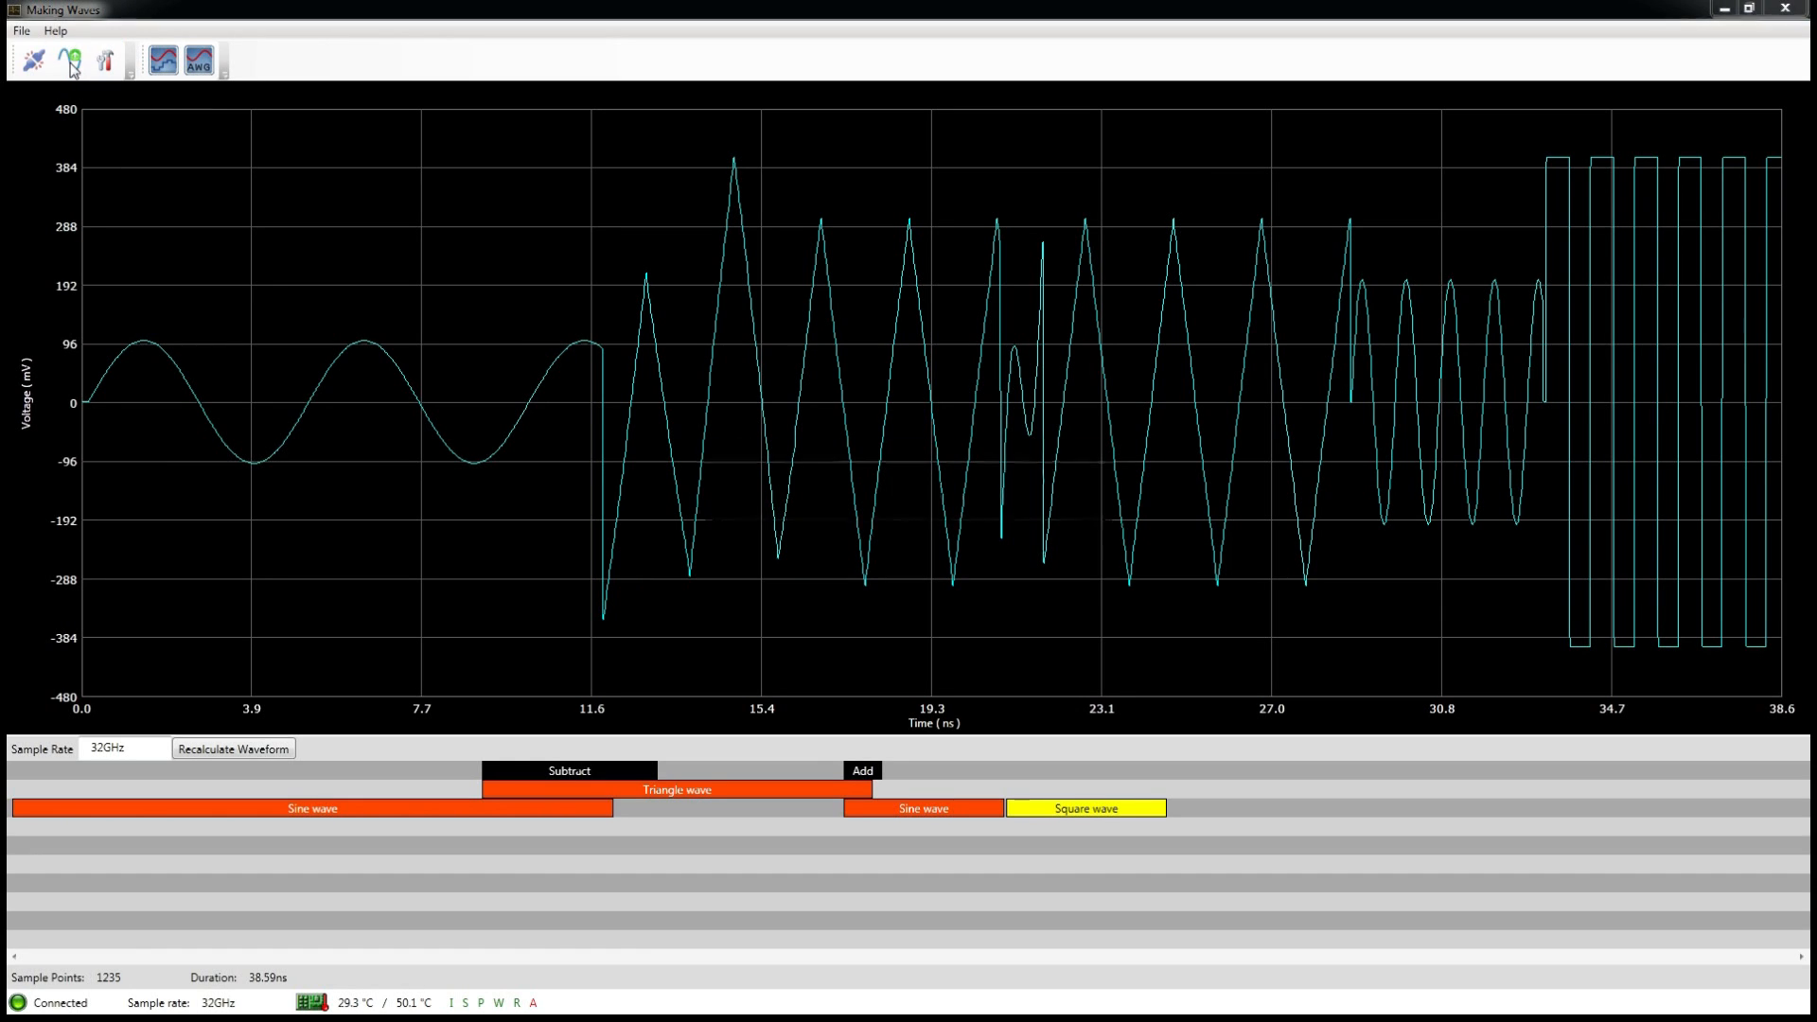